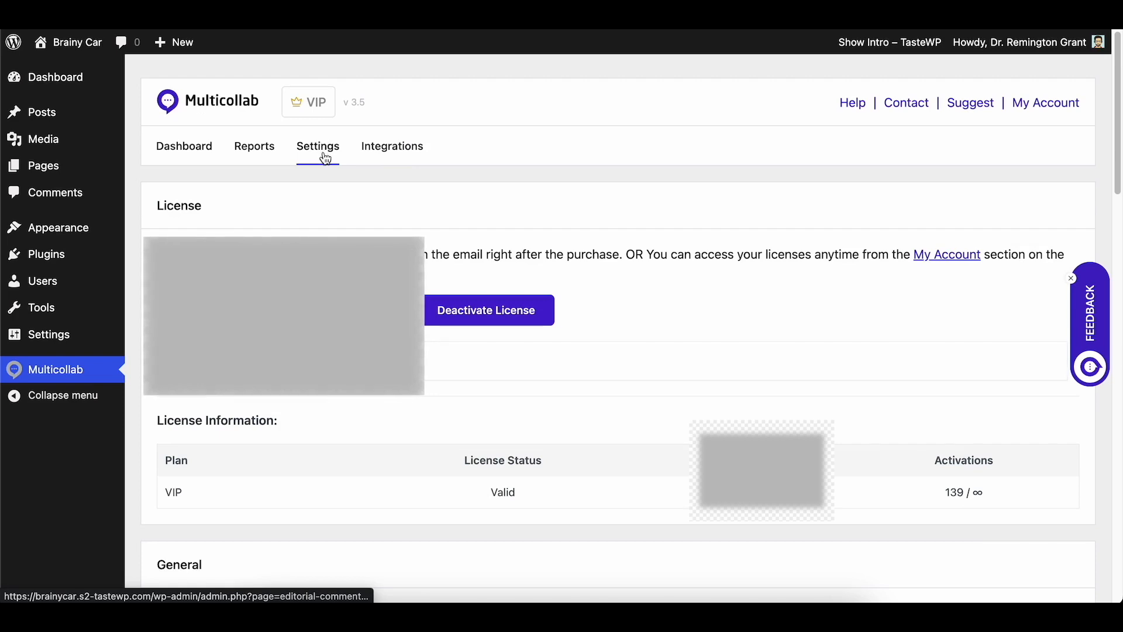
# Review the Multicollab email notification setup guide and save the plugin's Email Notification settings
pyautogui.scroll(-6, 325, 175)
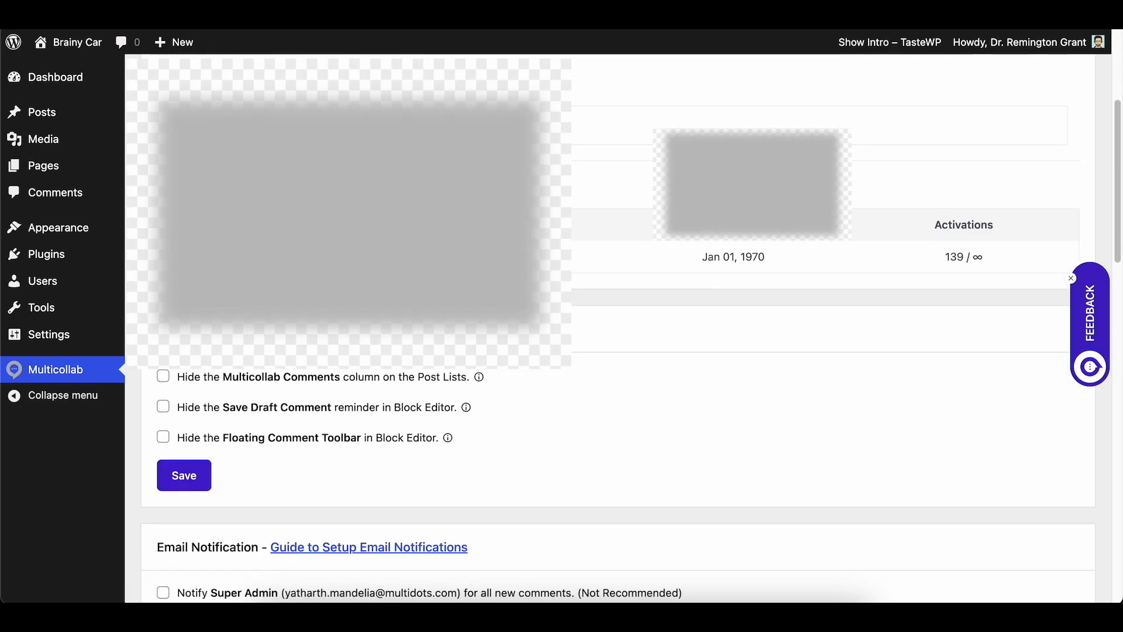
pyautogui.scroll(-3, 322, 186)
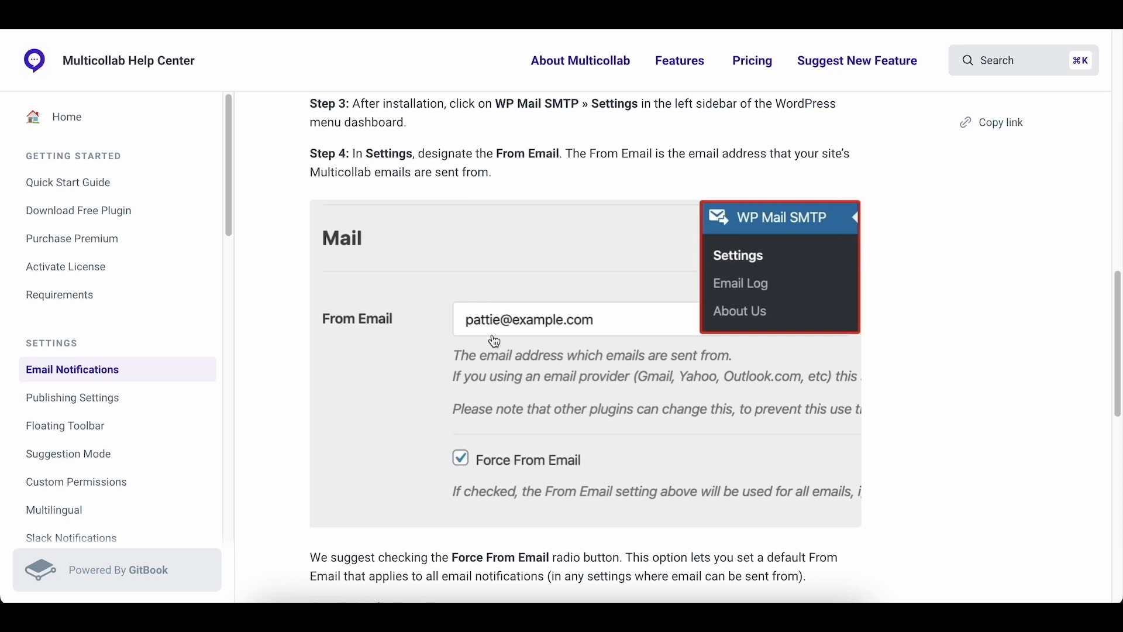
pyautogui.scroll(4, 494, 339)
pyautogui.scroll(-2, 509, 321)
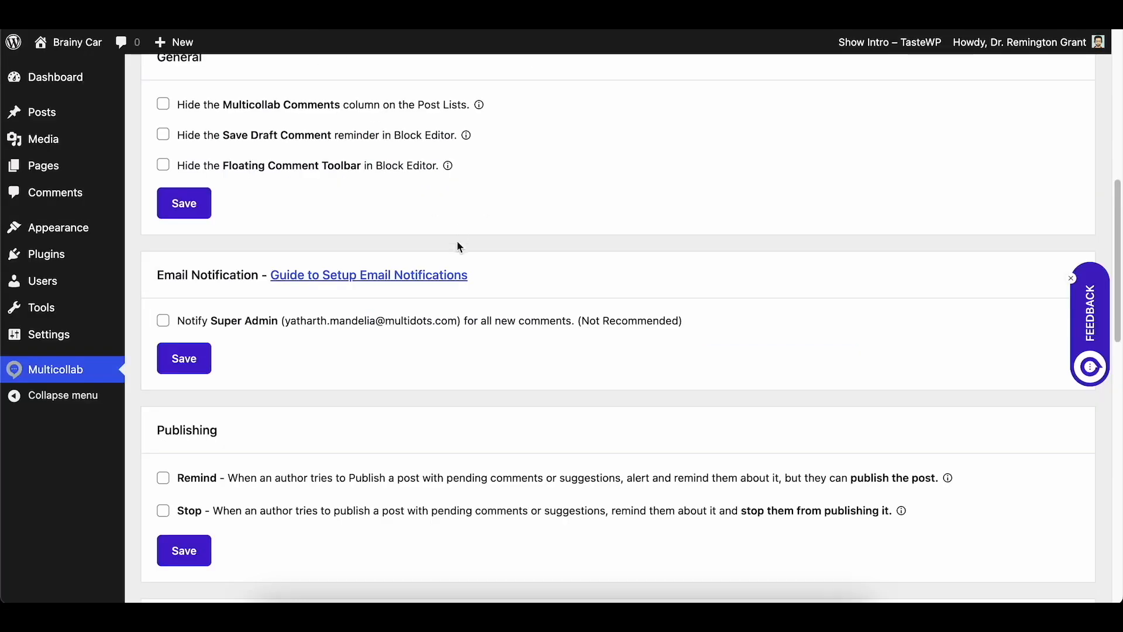
pyautogui.click(187, 358)
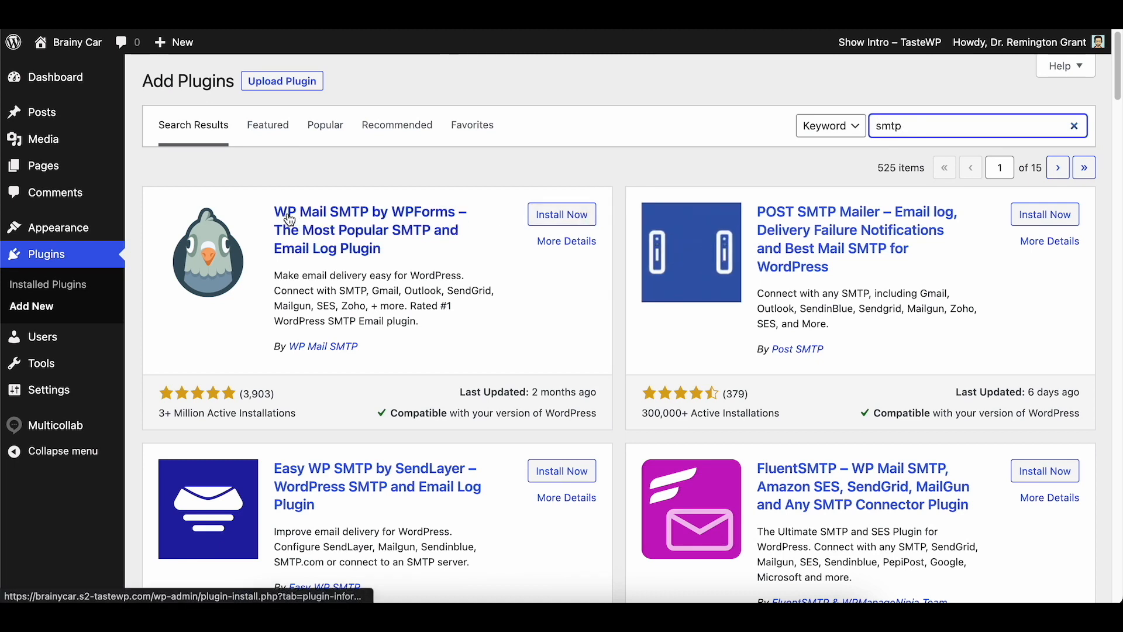
# Install and activate the WP Mail SMTP by WPForms plugin and open its settings
pyautogui.click(559, 216)
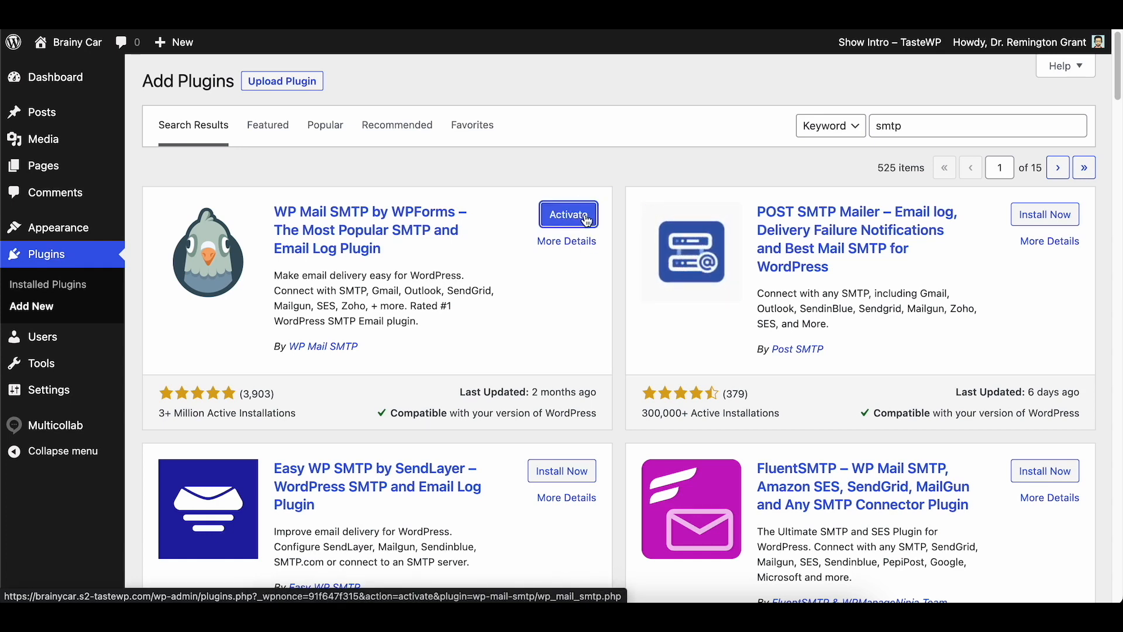
pyautogui.click(585, 218)
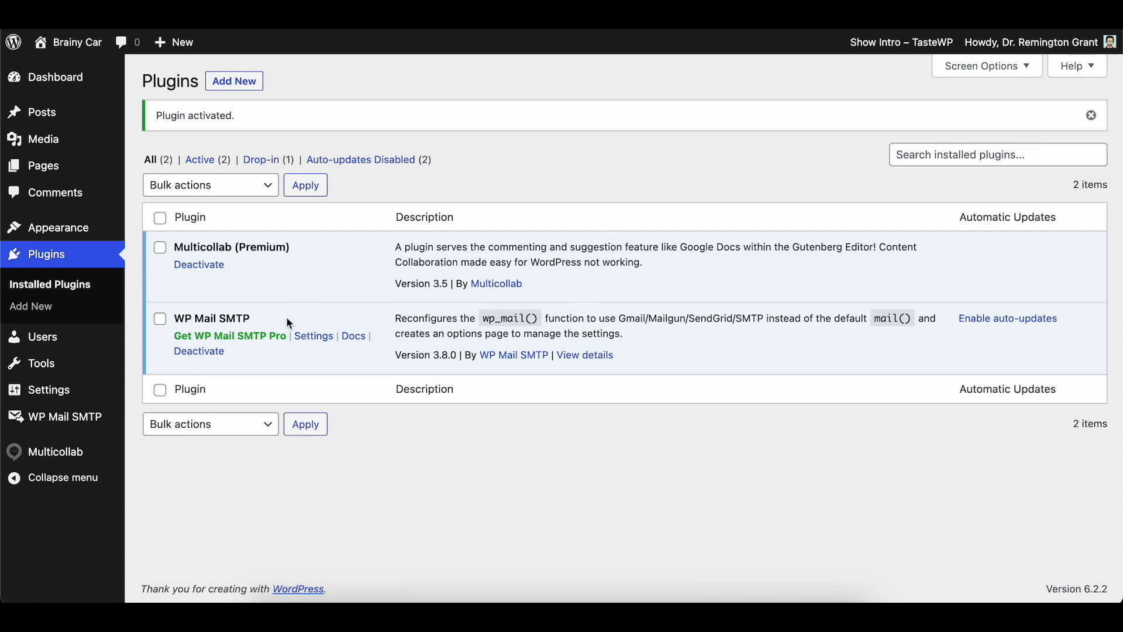
pyautogui.click(80, 420)
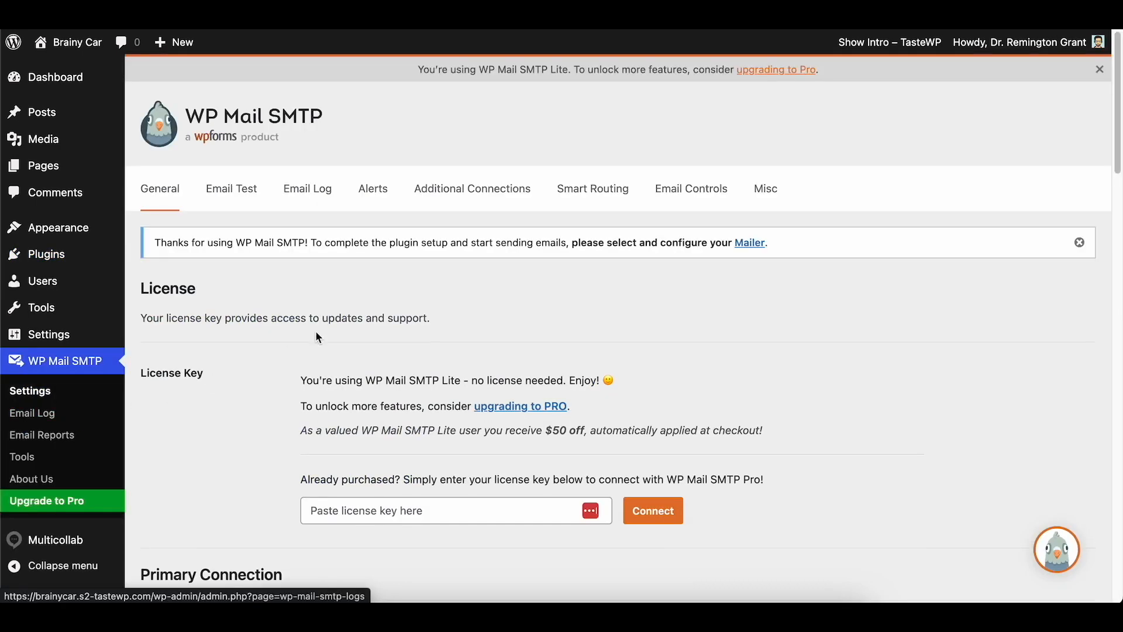
# Choose Google / Gmail as the mailer for WP Mail SMTP's primary connection
pyautogui.scroll(-5, 321, 316)
pyautogui.scroll(-10, 394, 316)
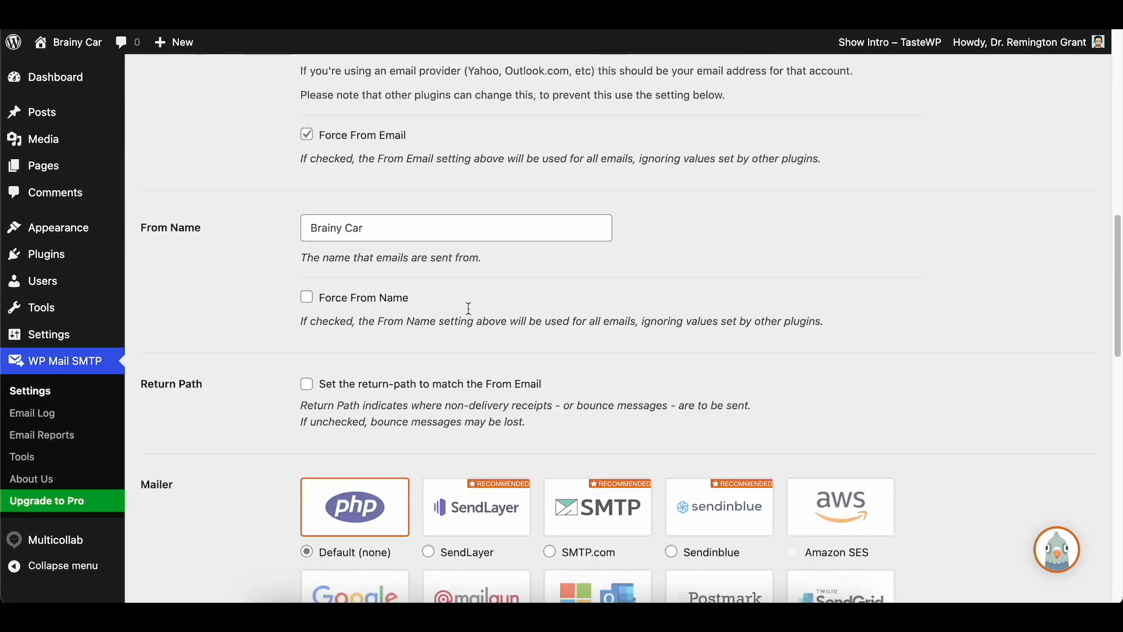
pyautogui.scroll(-1, 468, 309)
pyautogui.scroll(2, 469, 318)
pyautogui.scroll(-1, 239, 269)
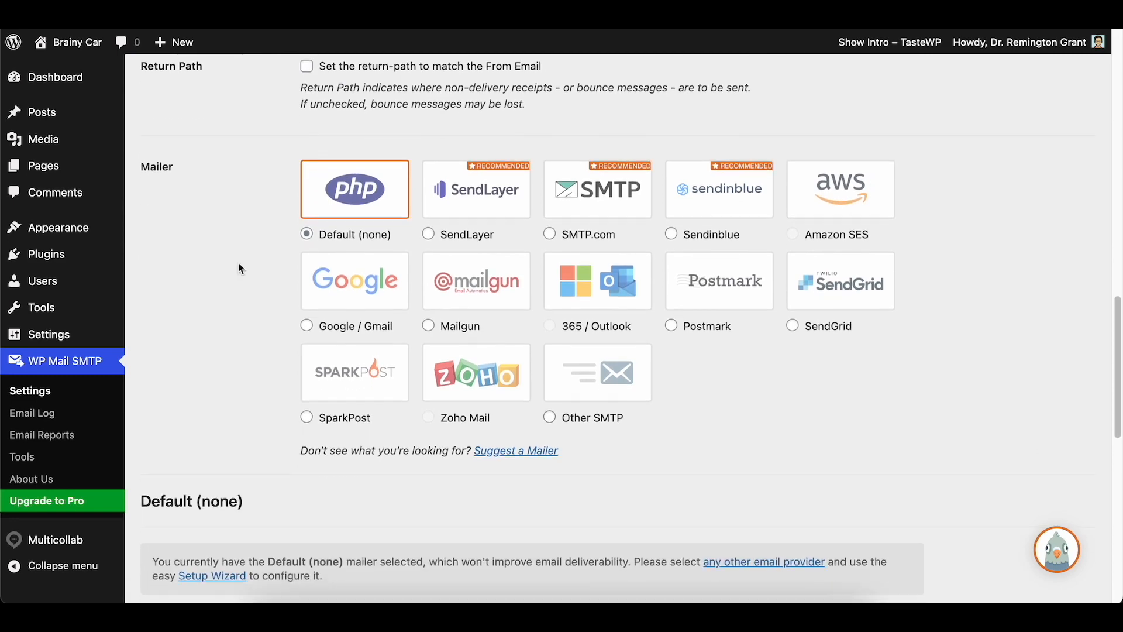
pyautogui.scroll(1, 297, 243)
pyautogui.scroll(-2, 527, 175)
pyautogui.scroll(1, 781, 111)
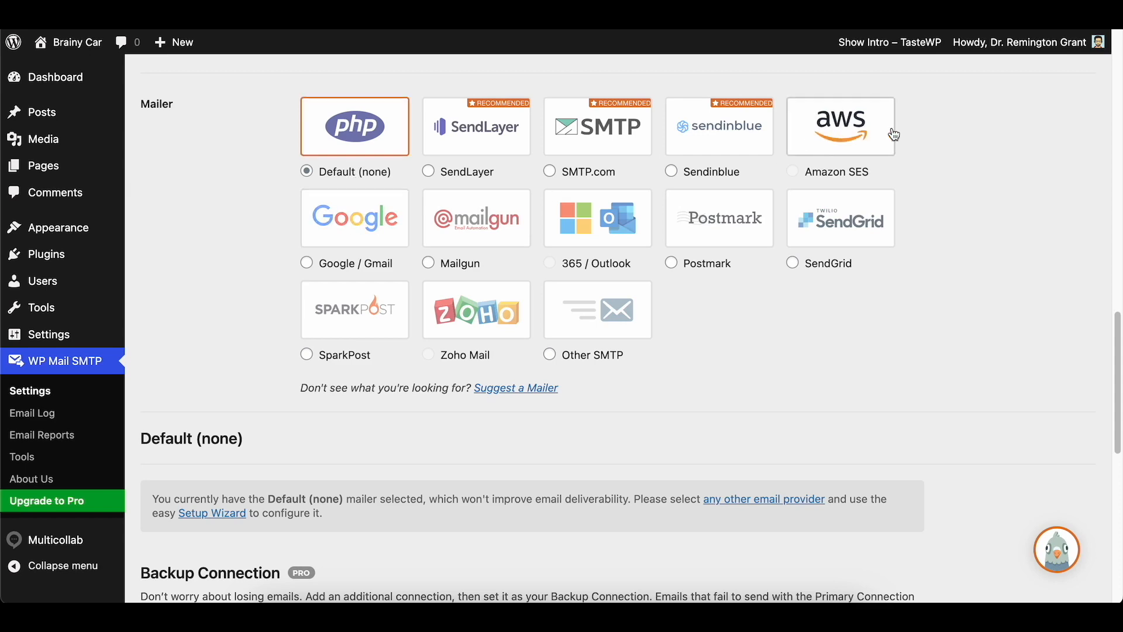
pyautogui.click(341, 221)
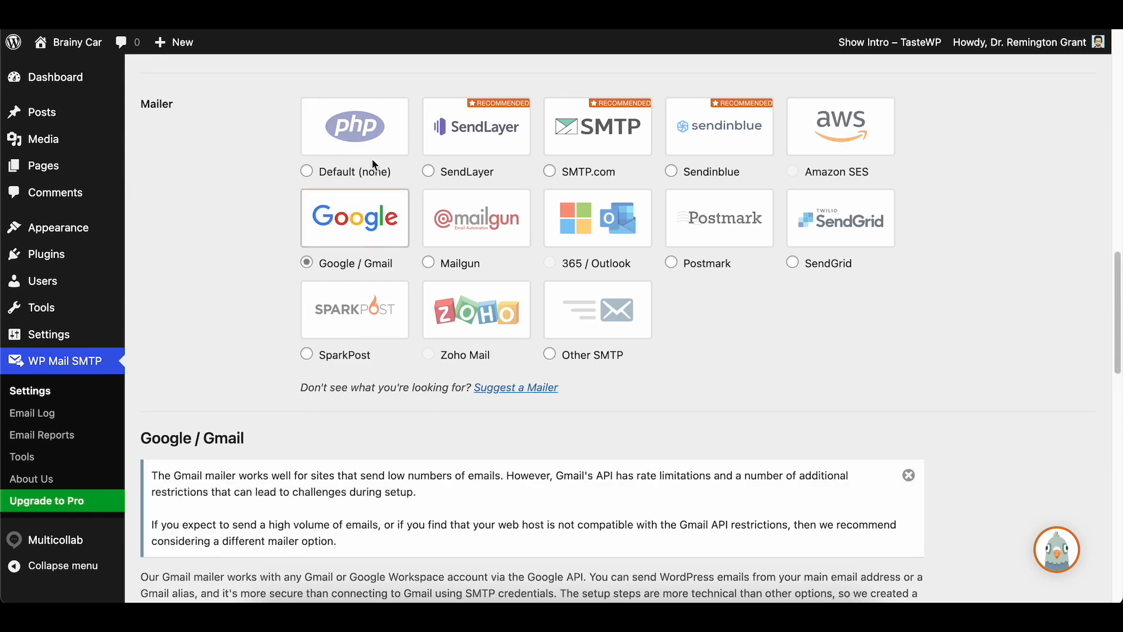
# Examine the Google / Gmail mailer section, including the Client ID, Client Secret, redirect URI and authorization fields
pyautogui.scroll(-3, 356, 222)
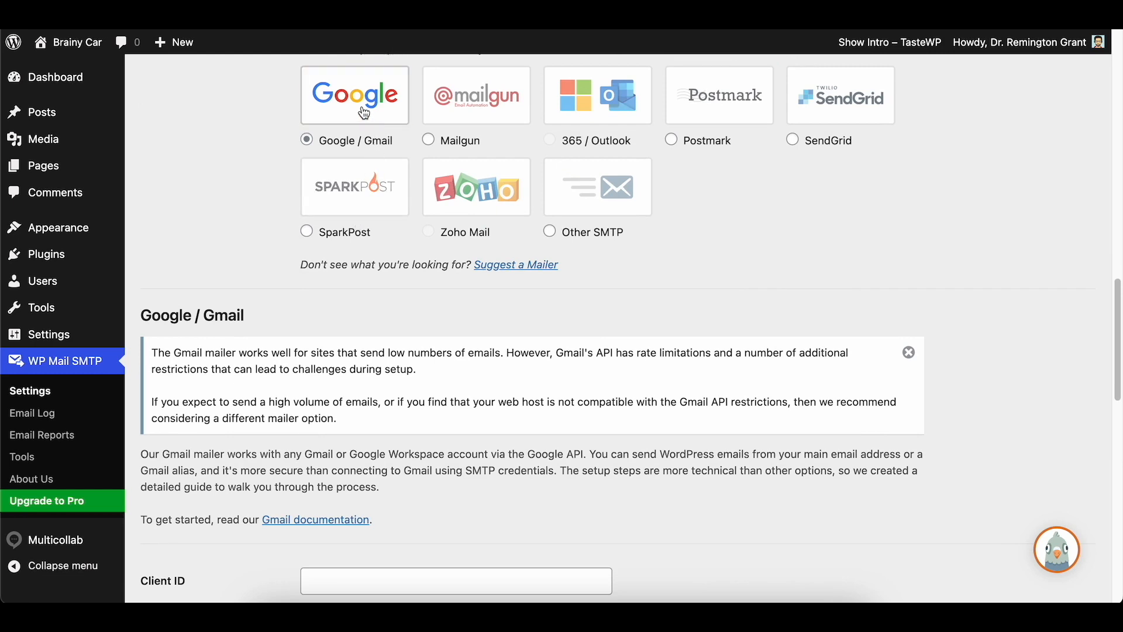
pyautogui.scroll(-3, 338, 118)
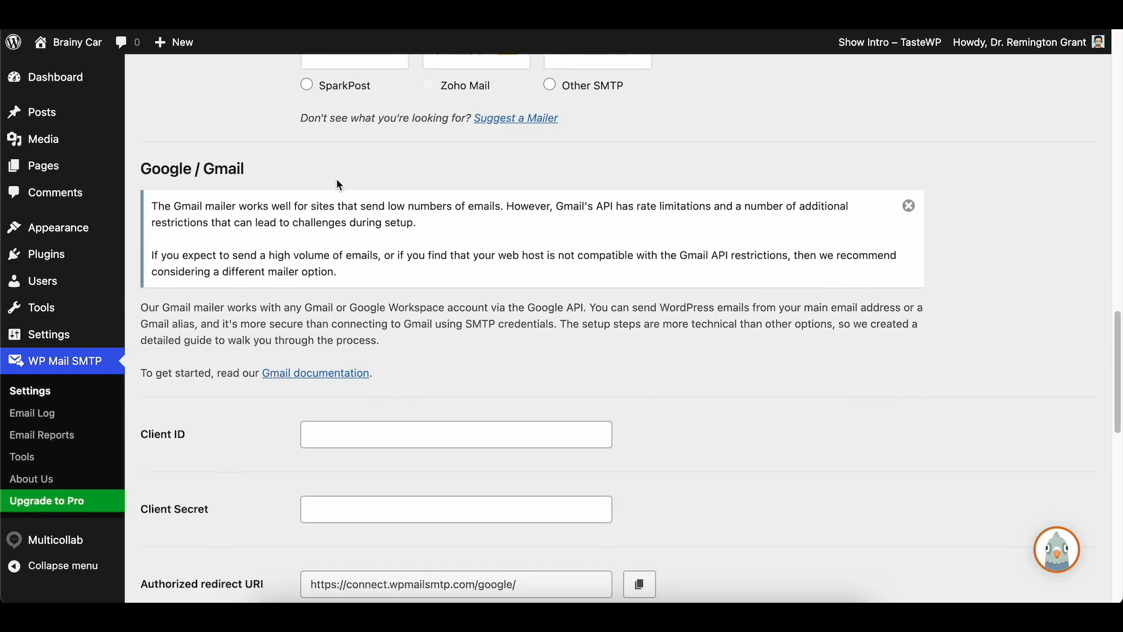
pyautogui.scroll(-1, 263, 246)
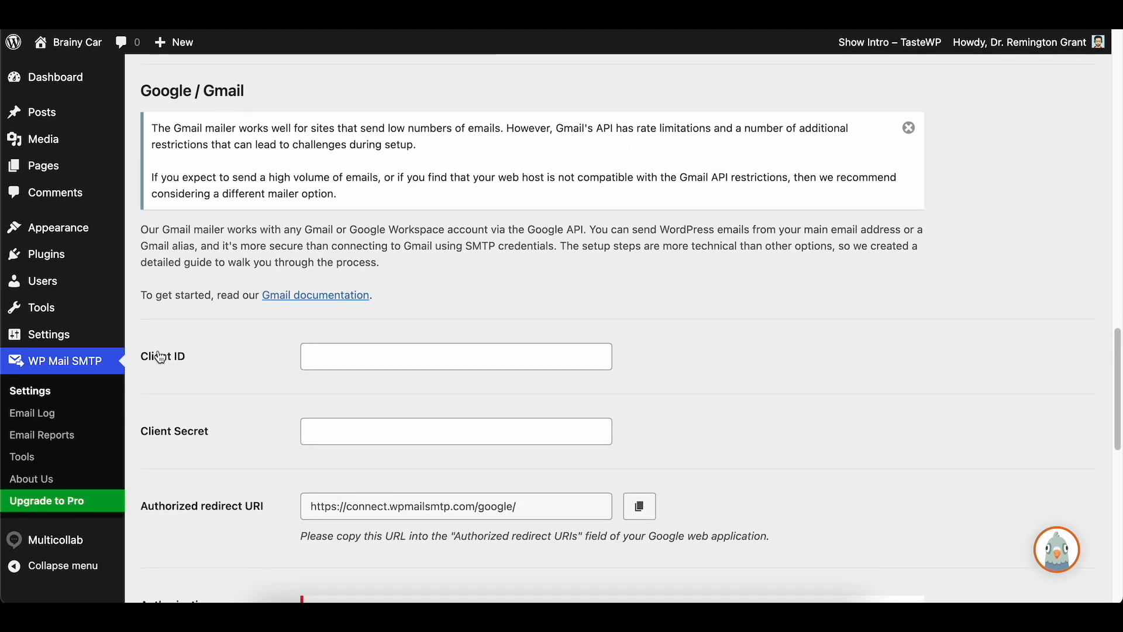
pyautogui.click(198, 357)
pyautogui.scroll(-1, 188, 384)
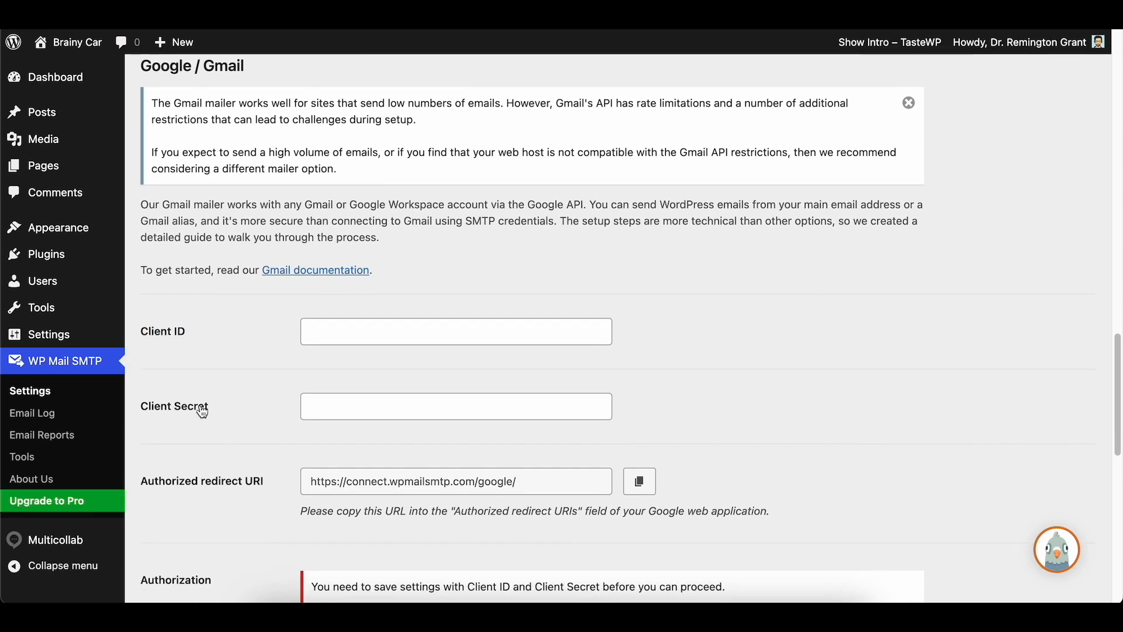
pyautogui.scroll(-5, 409, 405)
pyautogui.scroll(1, 386, 281)
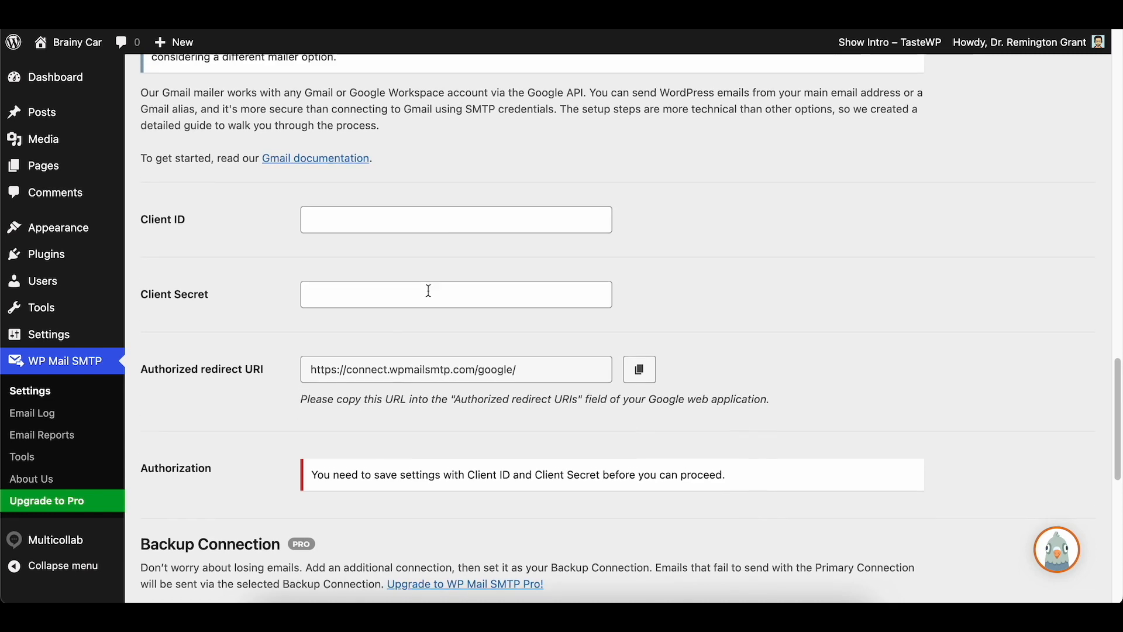
pyautogui.click(456, 223)
pyautogui.click(459, 301)
pyautogui.click(461, 221)
pyautogui.click(459, 301)
pyautogui.click(459, 218)
pyautogui.click(444, 293)
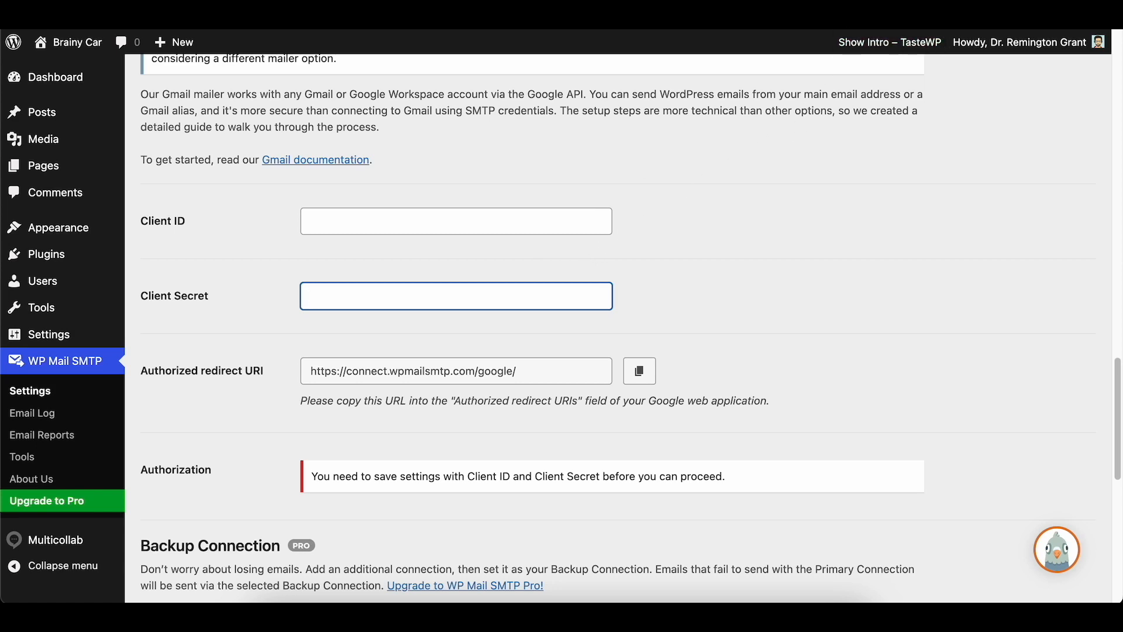
# Switch to the Google search for "google cloud console" and open the Google Cloud console
pyautogui.click(877, 7)
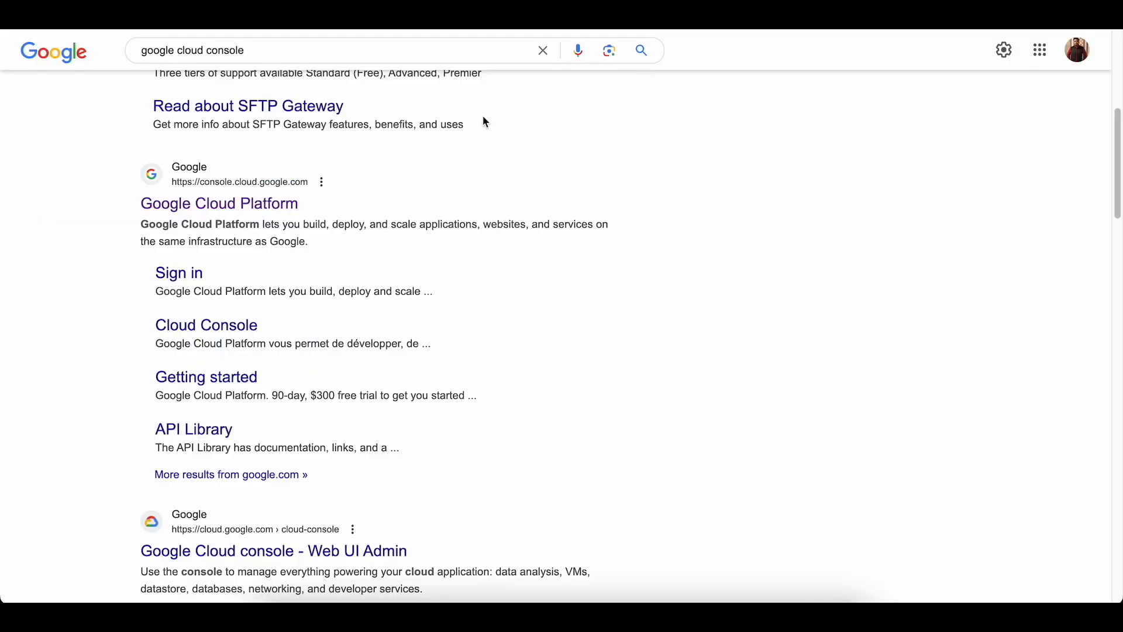
pyautogui.click(240, 48)
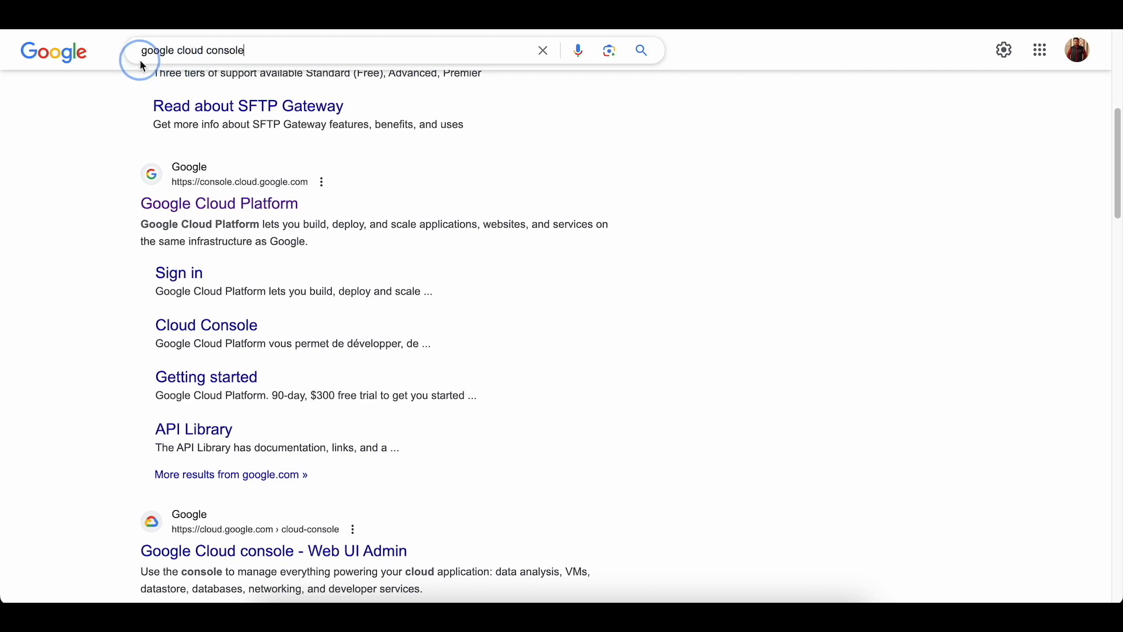
pyautogui.moveTo(142, 53); pyautogui.dragTo(258, 48)
pyautogui.click(258, 48)
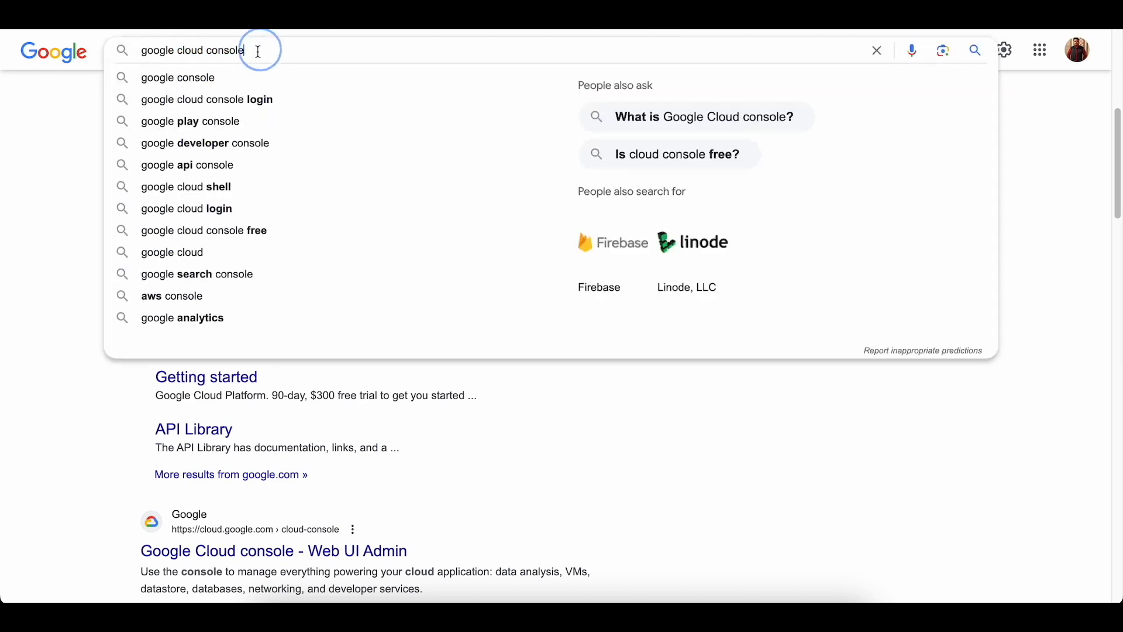
pyautogui.click(48, 130)
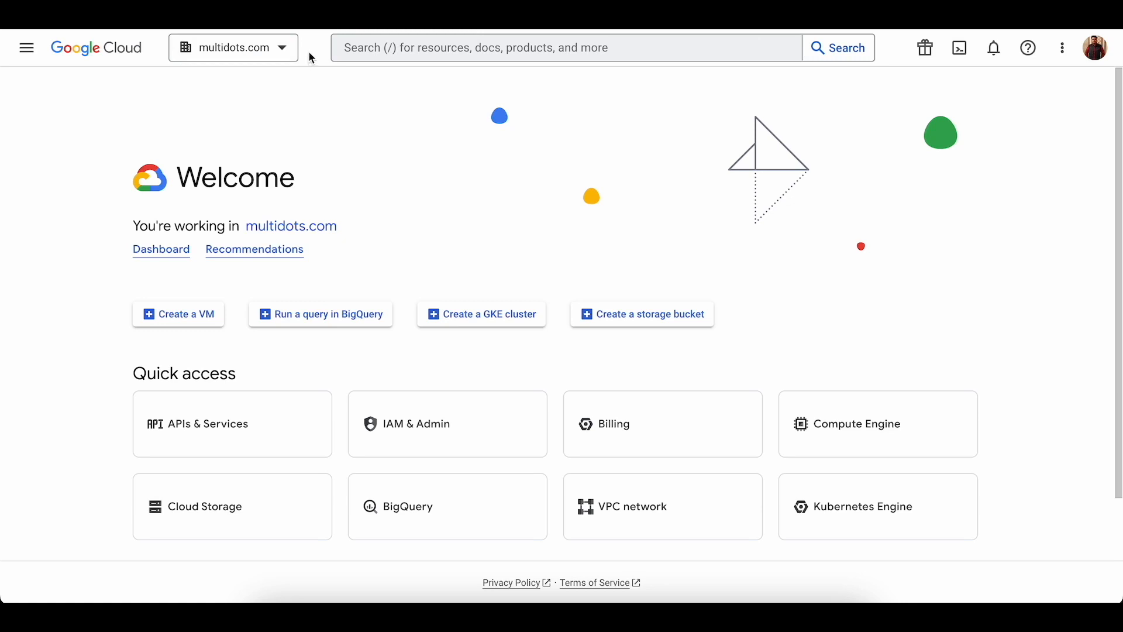
# Create a new Google Cloud project with the suggested name, using multidots.com as organization and location
pyautogui.click(280, 51)
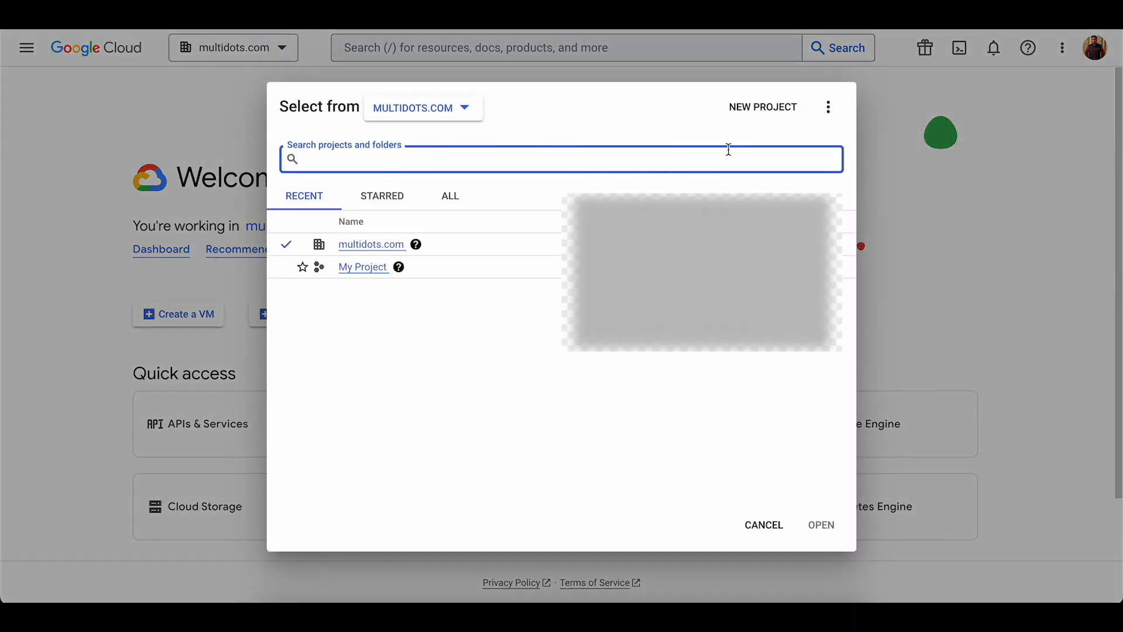
pyautogui.click(767, 111)
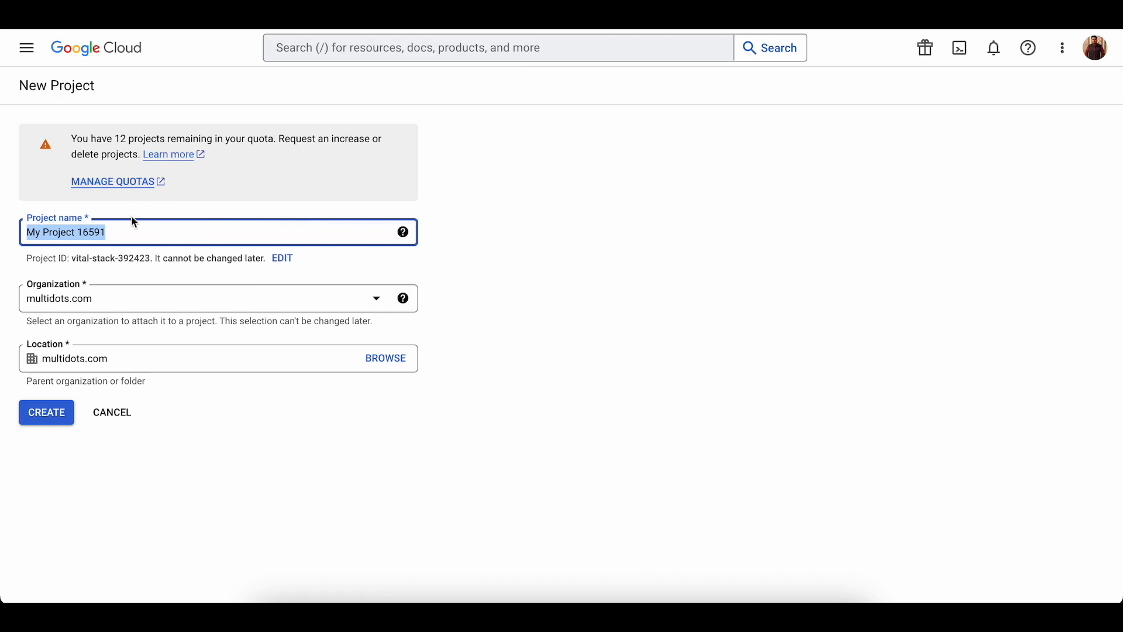
pyautogui.click(160, 234)
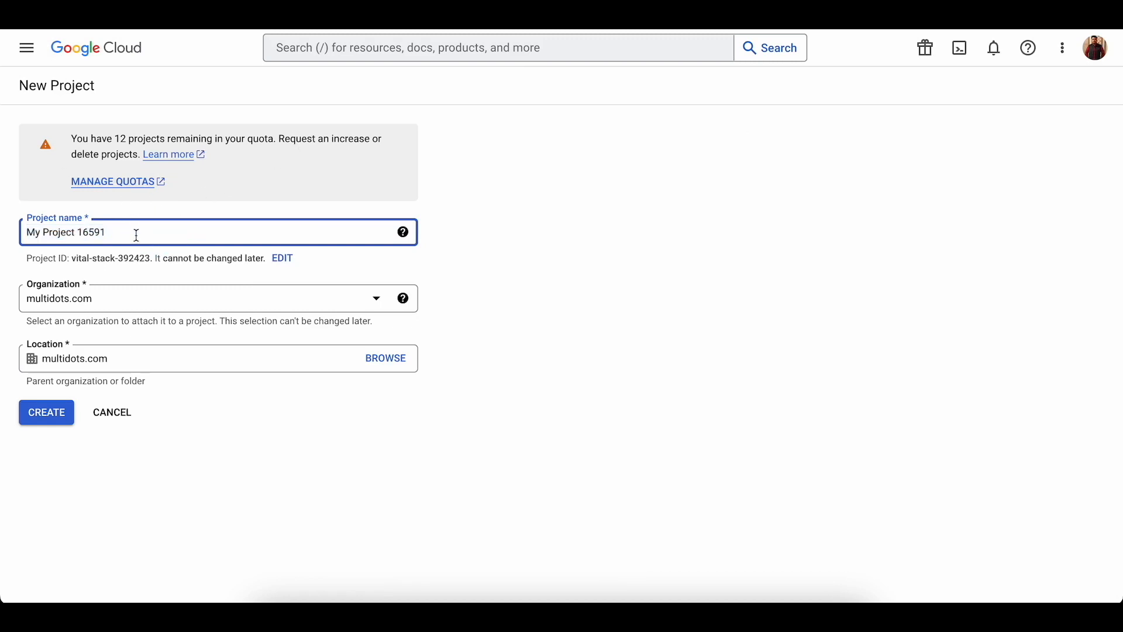
pyautogui.click(258, 306)
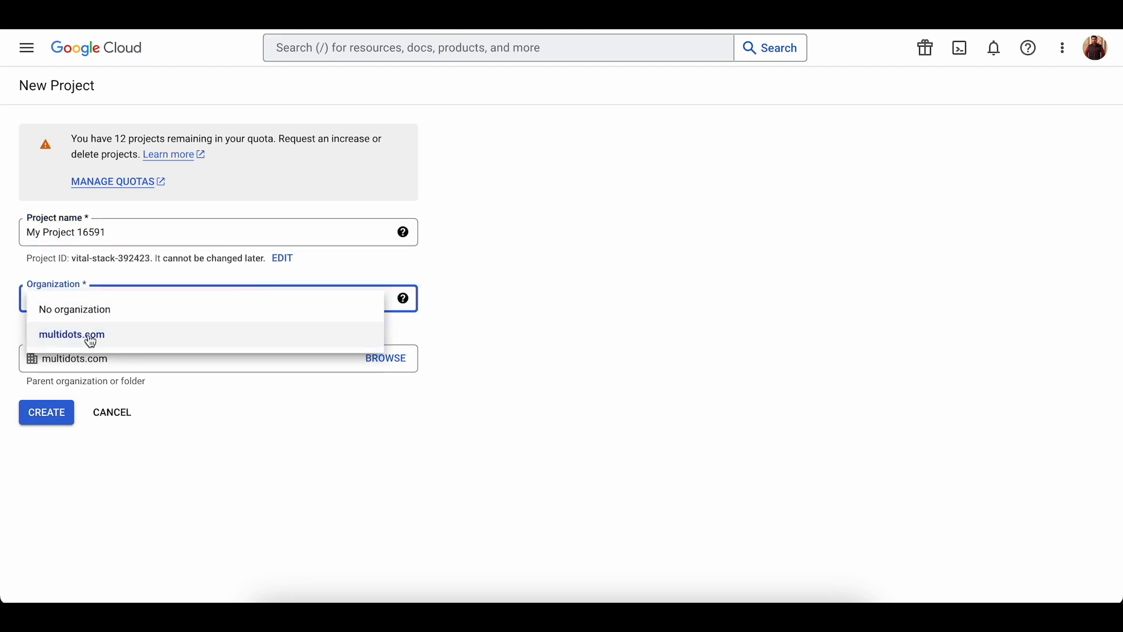
pyautogui.click(157, 281)
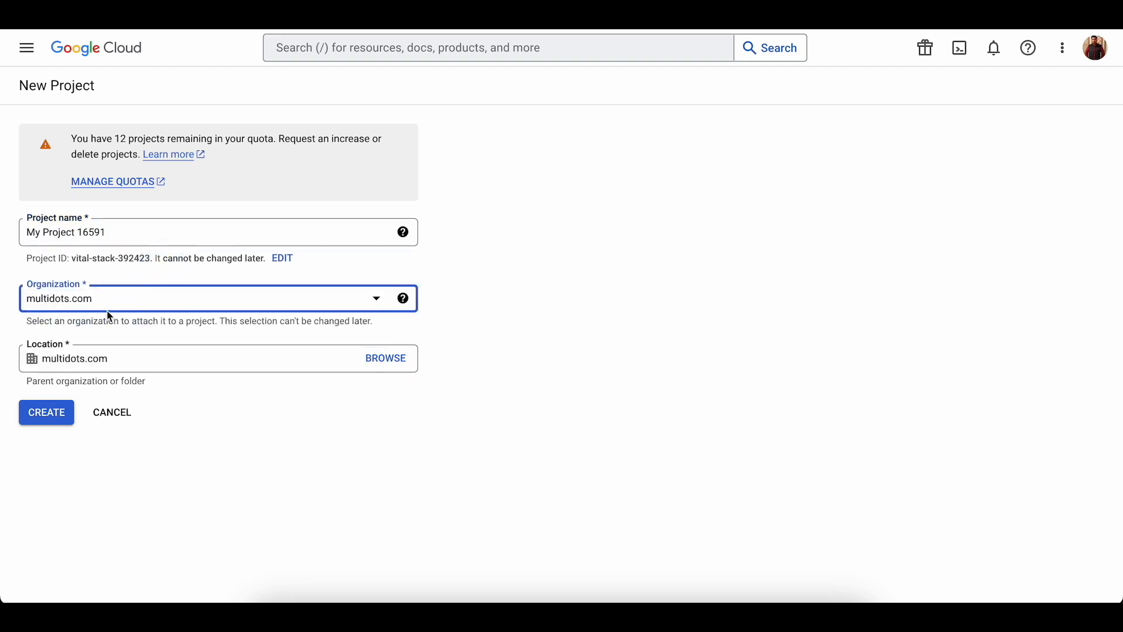
pyautogui.moveTo(49, 358); pyautogui.dragTo(143, 359)
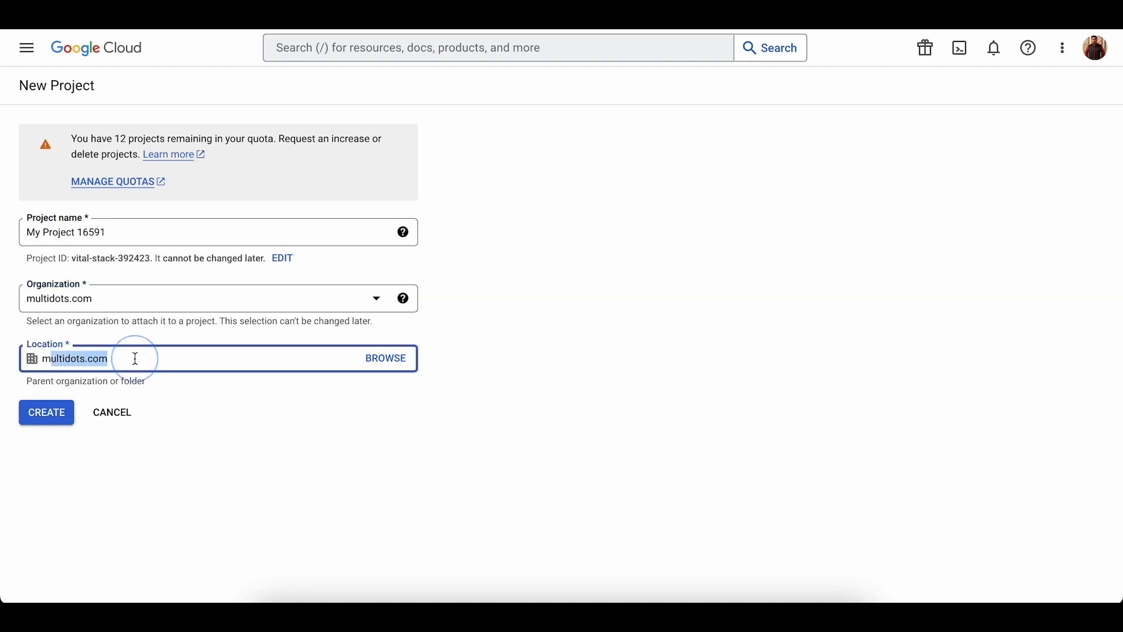
pyautogui.click(60, 419)
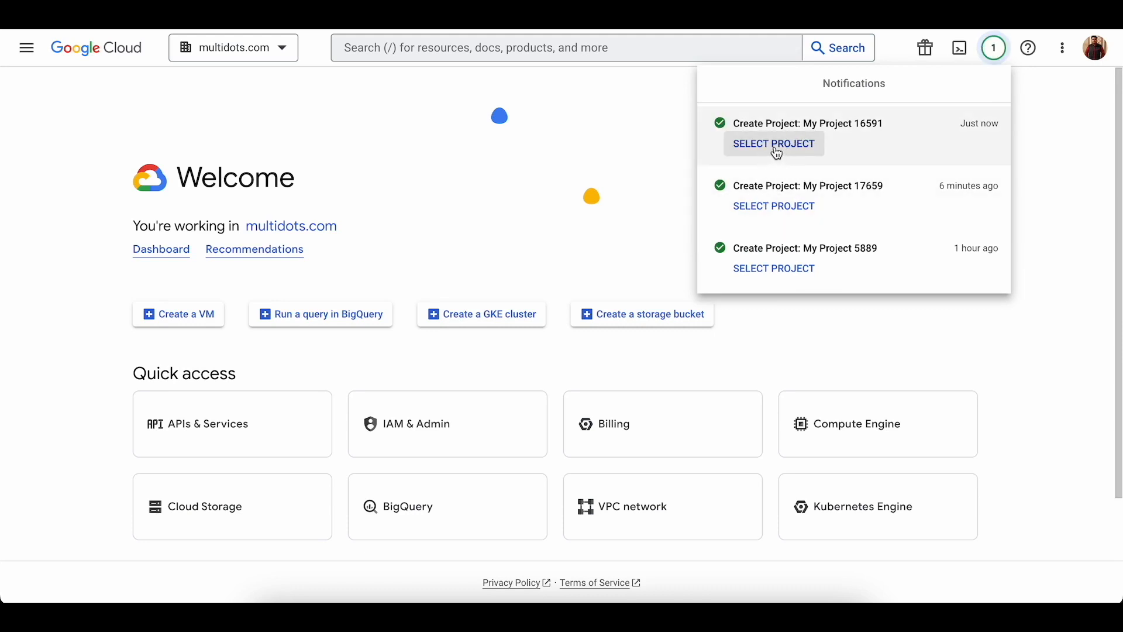
# Switch to the newly created project and open the API Library under APIs & Services
pyautogui.click(776, 146)
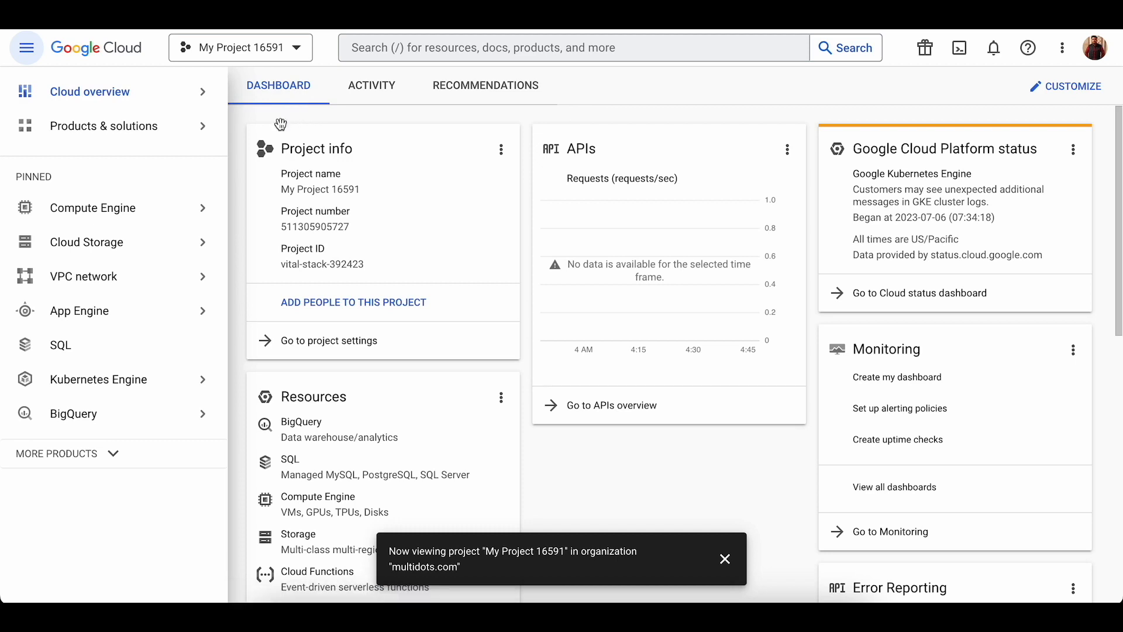
pyautogui.moveTo(133, 409)
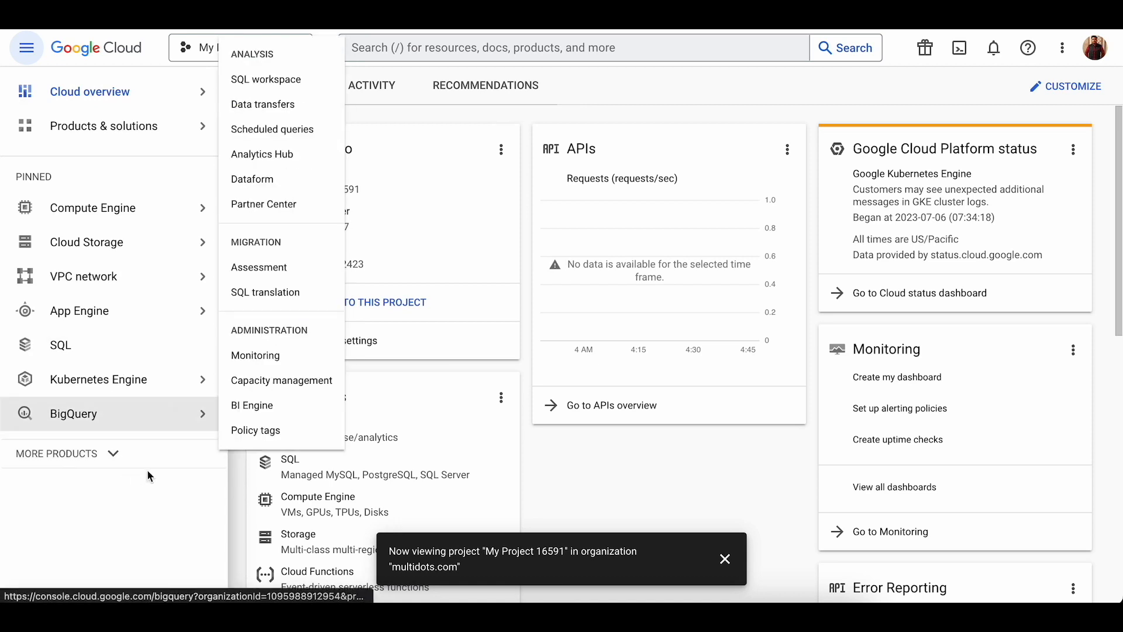
pyautogui.click(110, 465)
pyautogui.scroll(-3, 117, 433)
pyautogui.moveTo(178, 364)
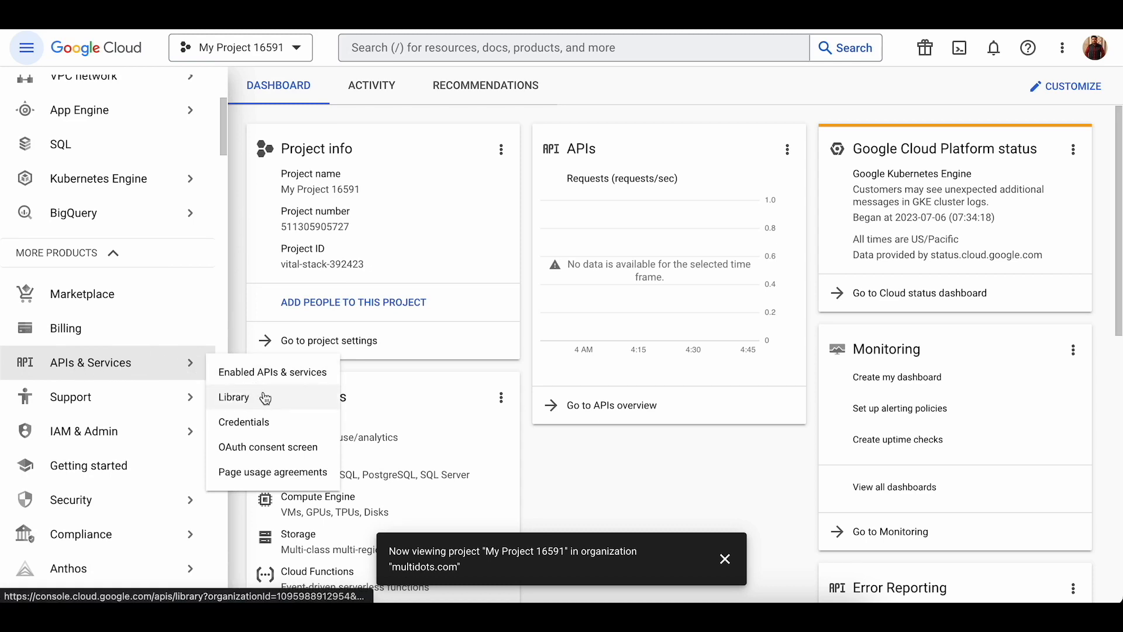
pyautogui.click(249, 402)
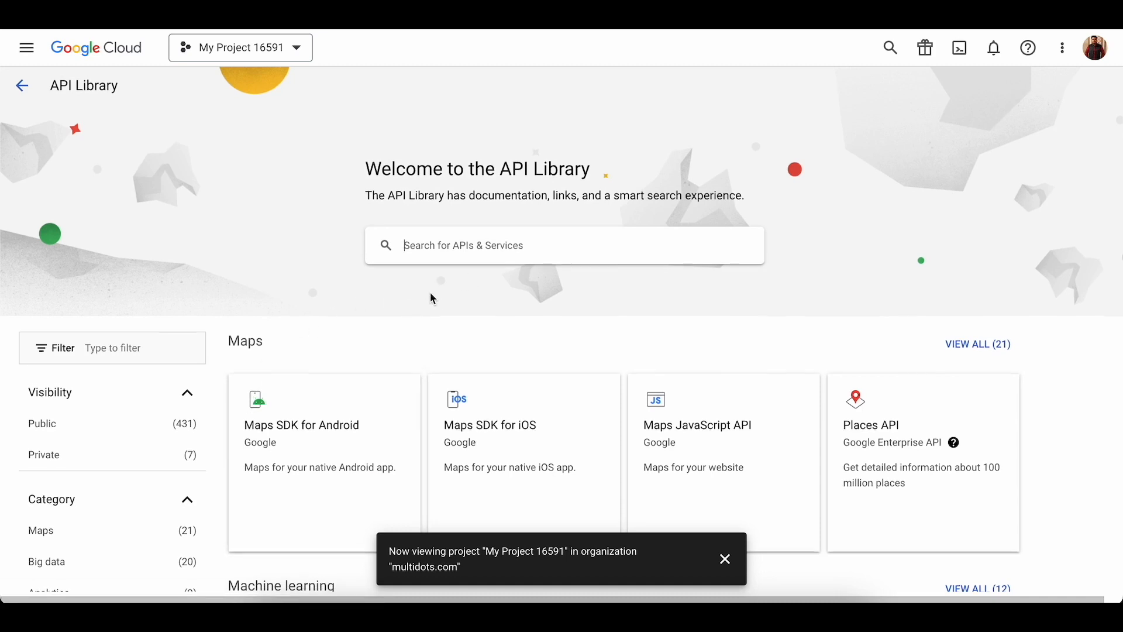
# Search the API Library for "gmail api" and open the Gmail API product page
pyautogui.write('gmail api')
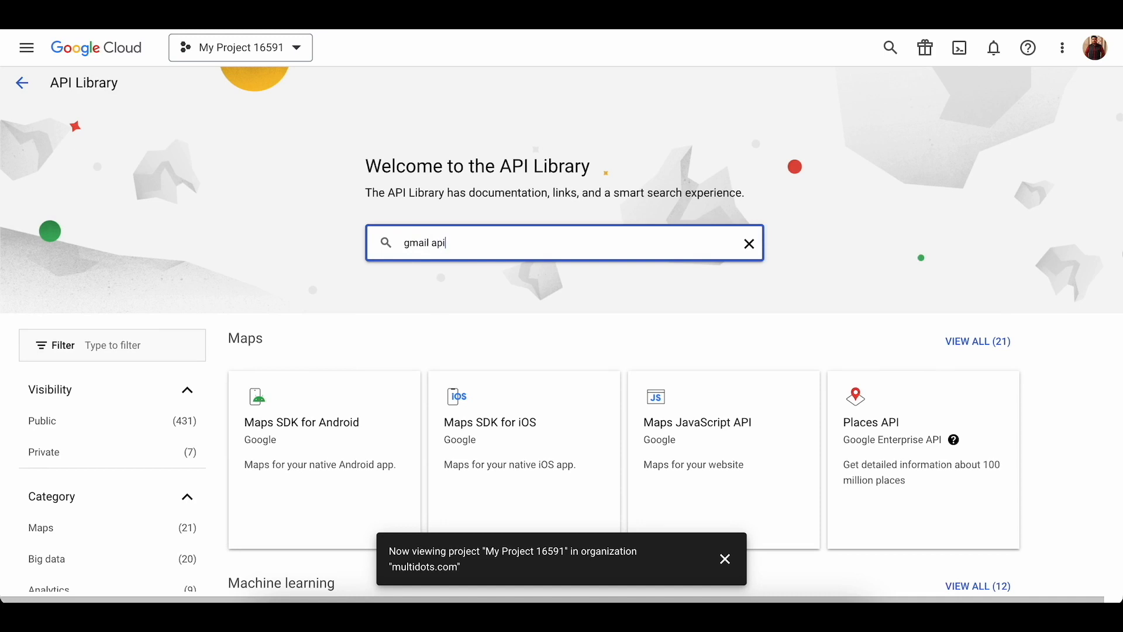
pyautogui.click(489, 270)
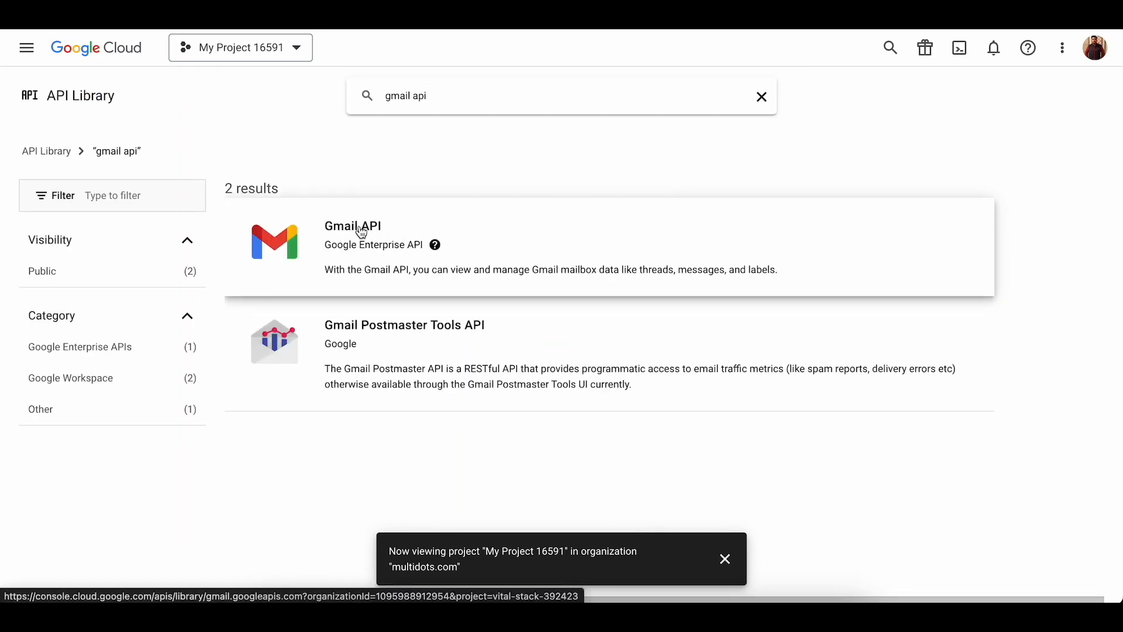
pyautogui.click(361, 232)
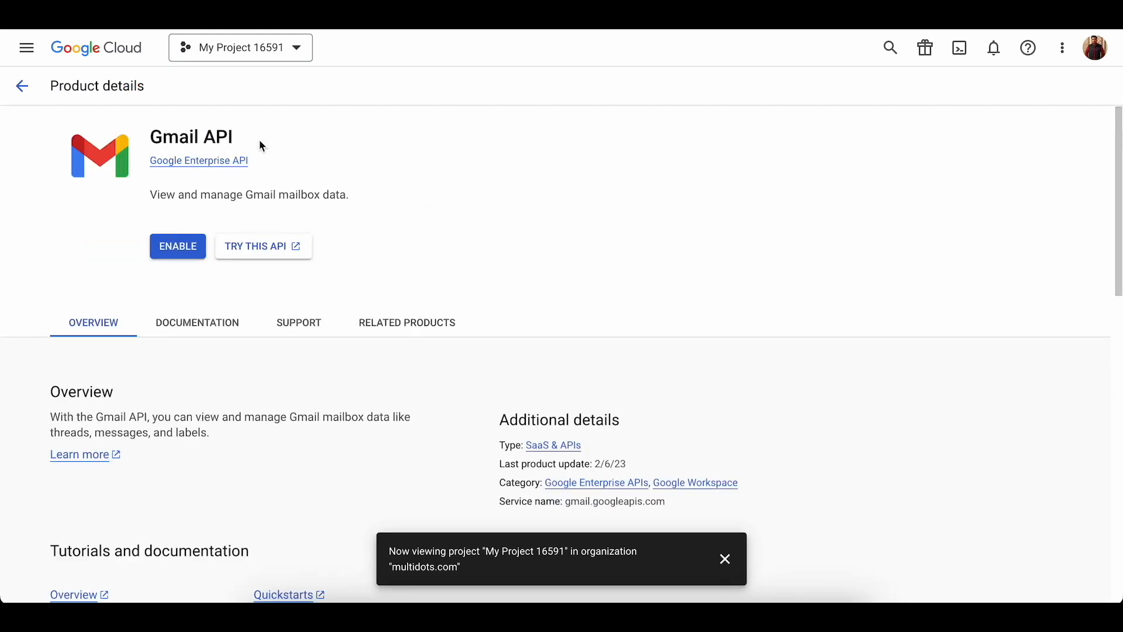
# Enable the Gmail API for the project and start creating credentials for it
pyautogui.click(186, 249)
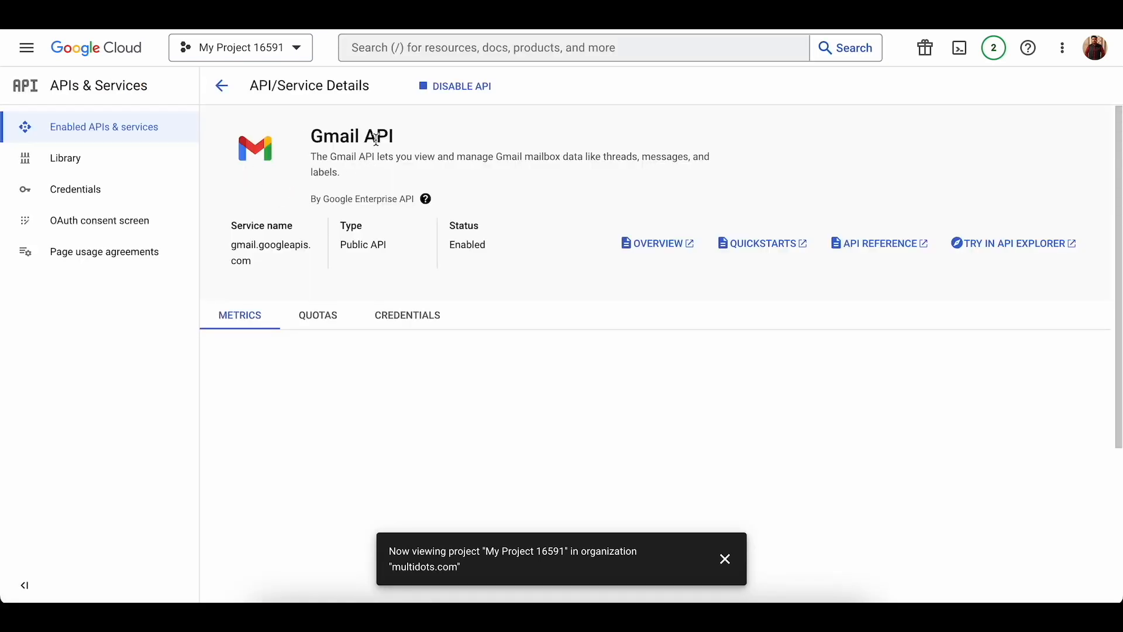
pyautogui.moveTo(425, 251)
pyautogui.scroll(-1, 530, 228)
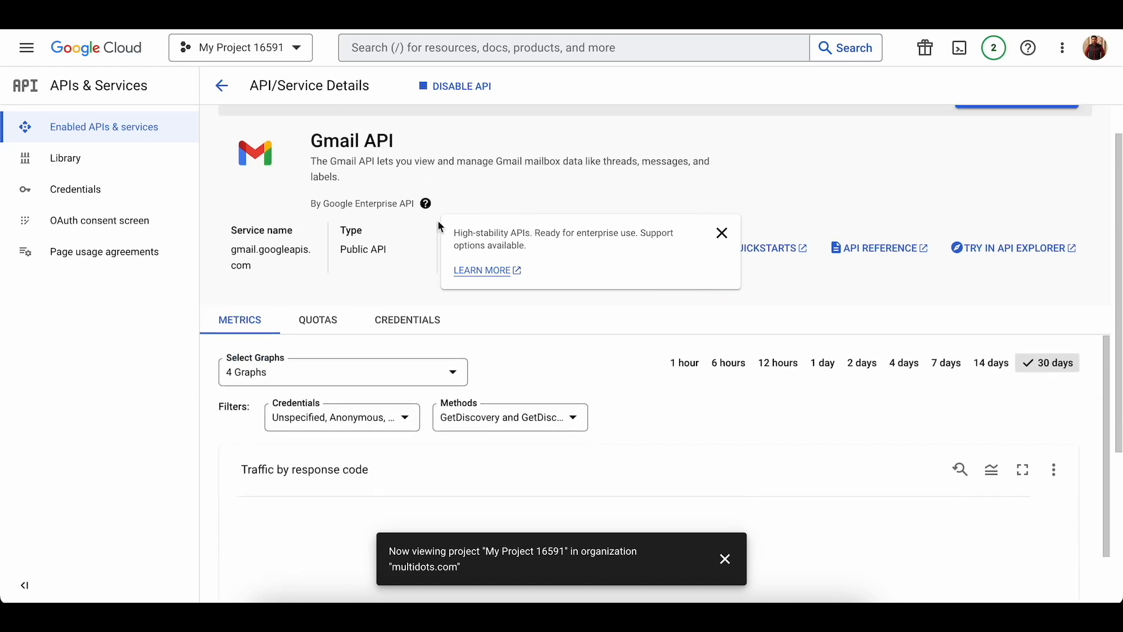
pyautogui.scroll(1, 746, 230)
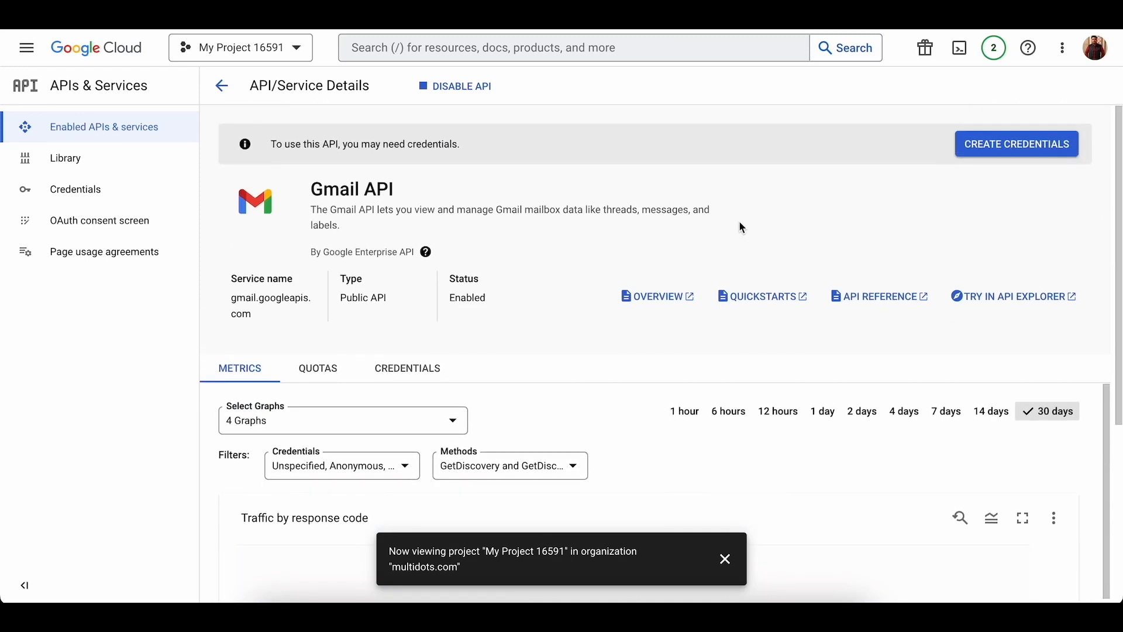
pyautogui.click(1018, 152)
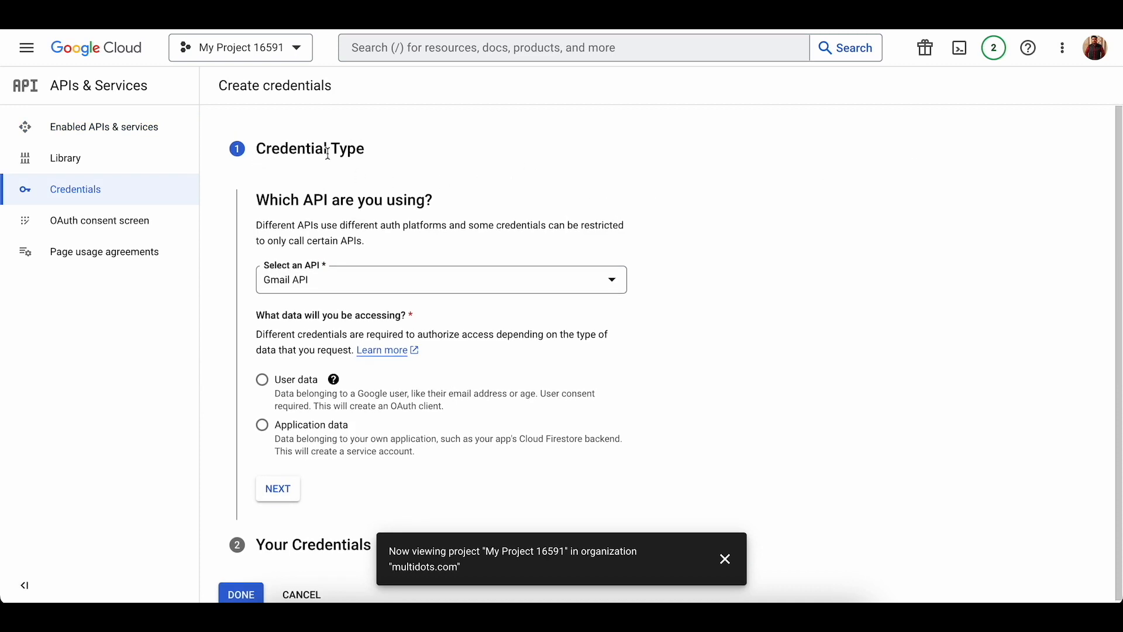
# Set the credential type to Gmail API with access to User data, and continue to the OAuth consent screen
pyautogui.click(302, 149)
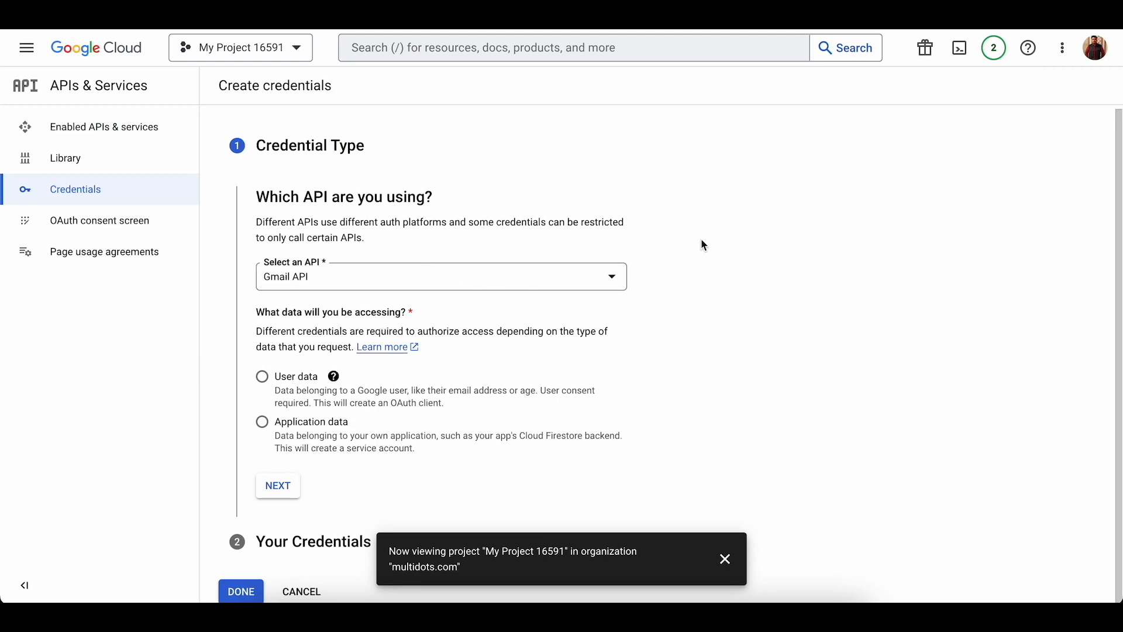
pyautogui.click(688, 259)
pyautogui.click(357, 286)
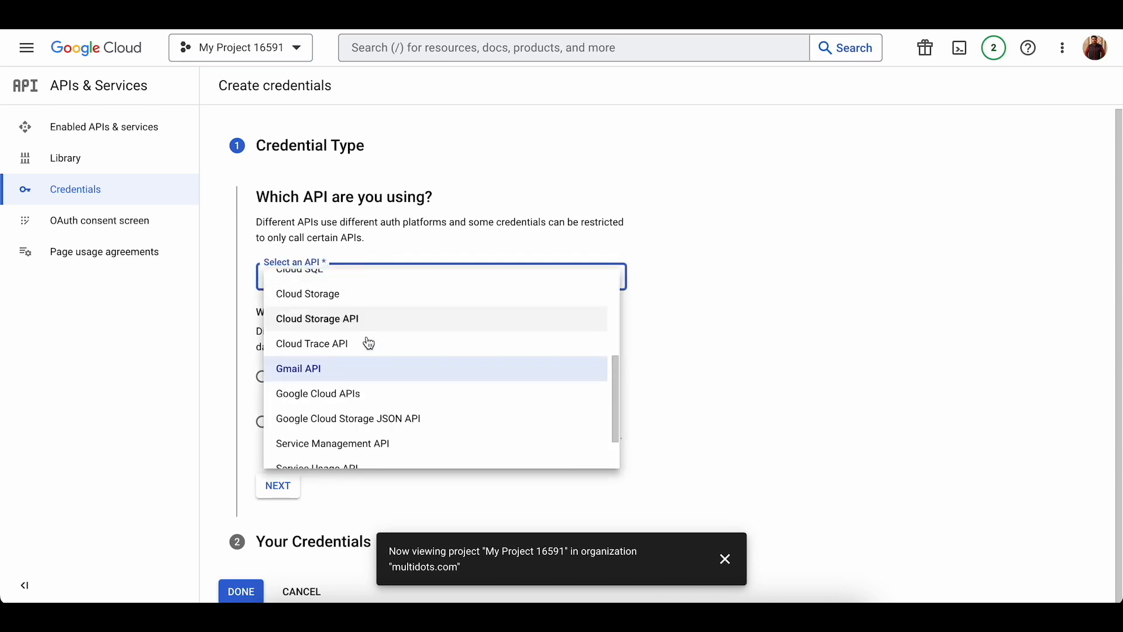
pyautogui.click(392, 370)
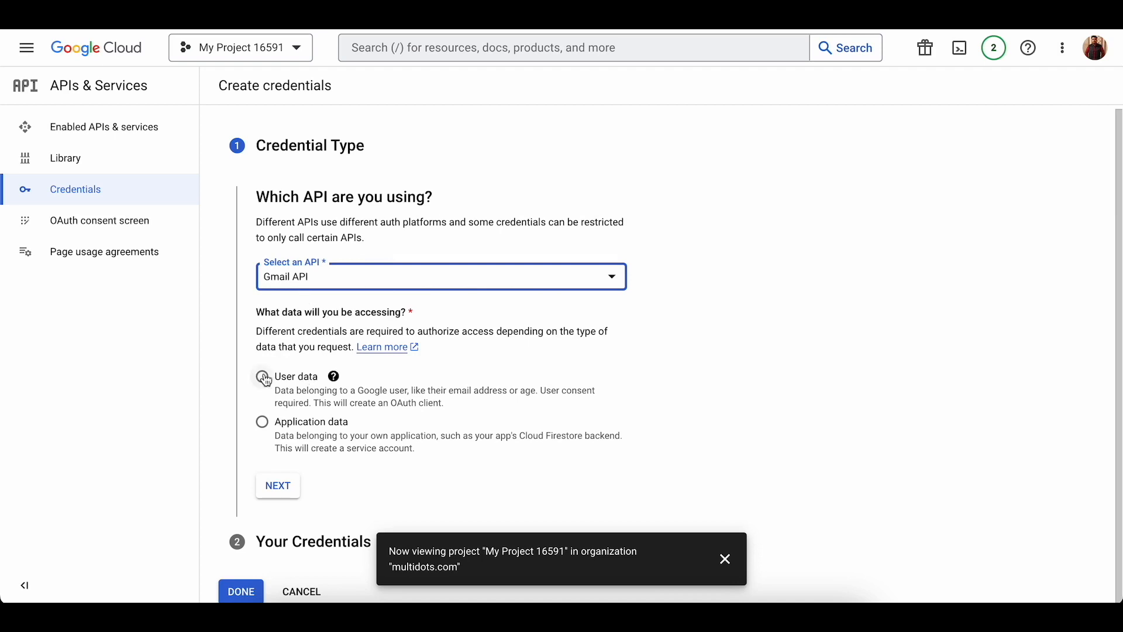
pyautogui.moveTo(256, 313); pyautogui.dragTo(401, 313)
pyautogui.click(400, 311)
pyautogui.click(263, 378)
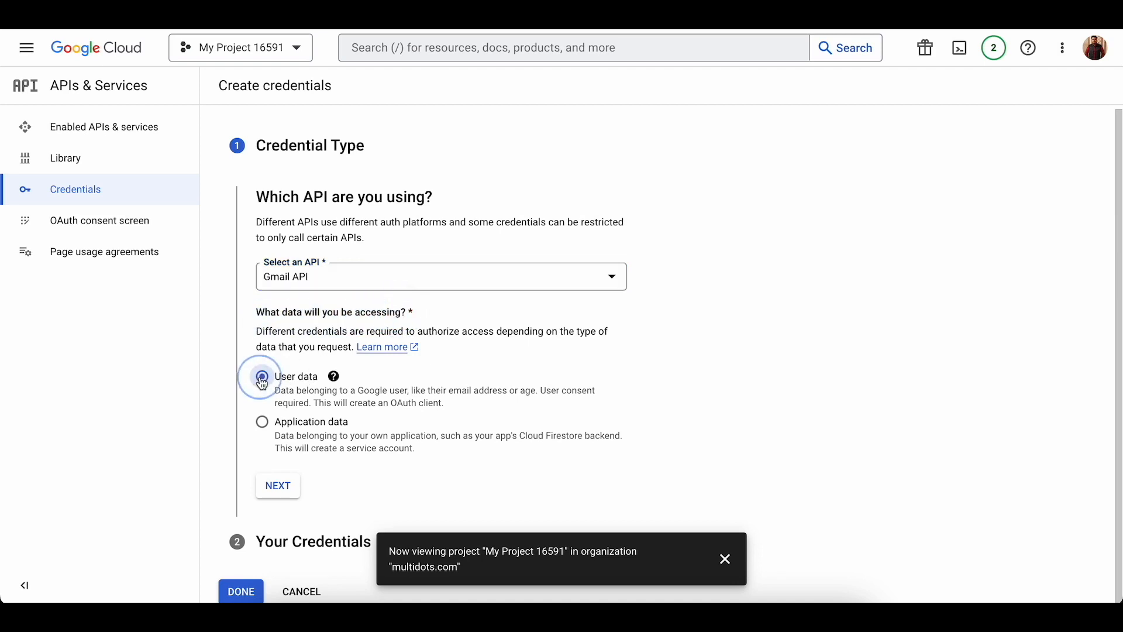
pyautogui.click(279, 491)
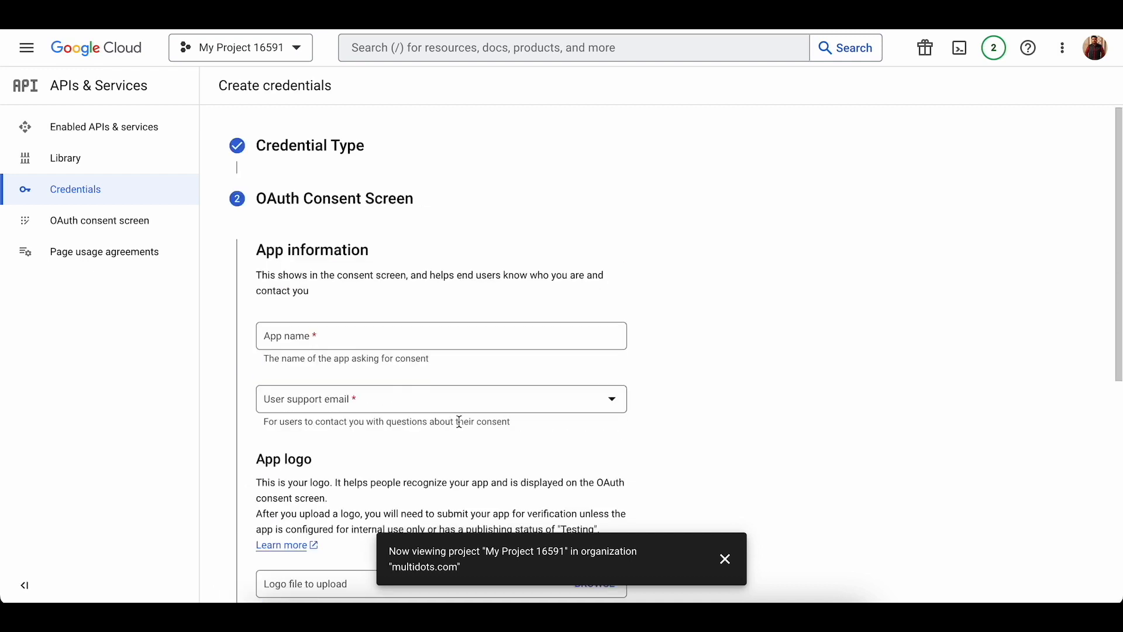
# Enter "Multicollab SMTP setup" as the app name and select the account's address as the user support email
pyautogui.click(526, 332)
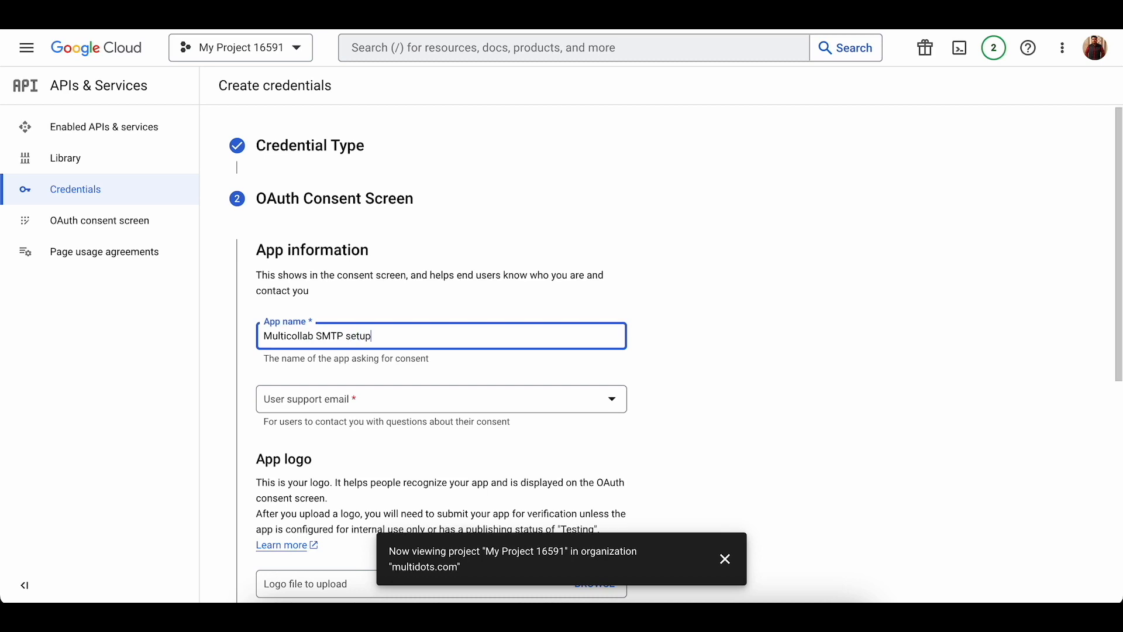
pyautogui.click(760, 330)
pyautogui.scroll(-2, 490, 360)
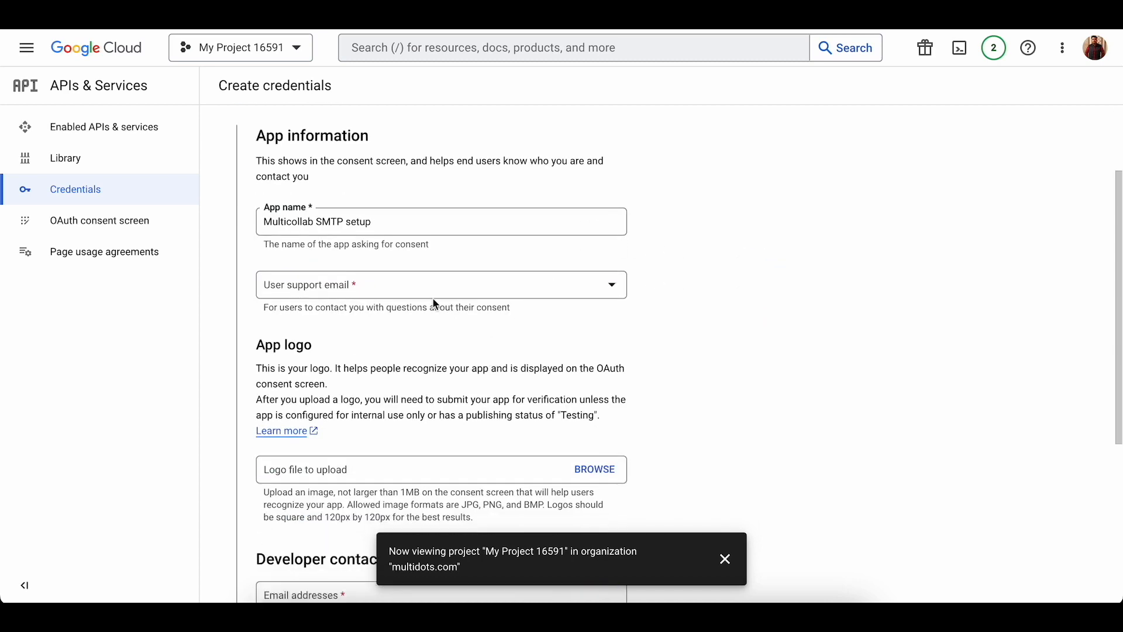
pyautogui.click(411, 286)
pyautogui.click(471, 257)
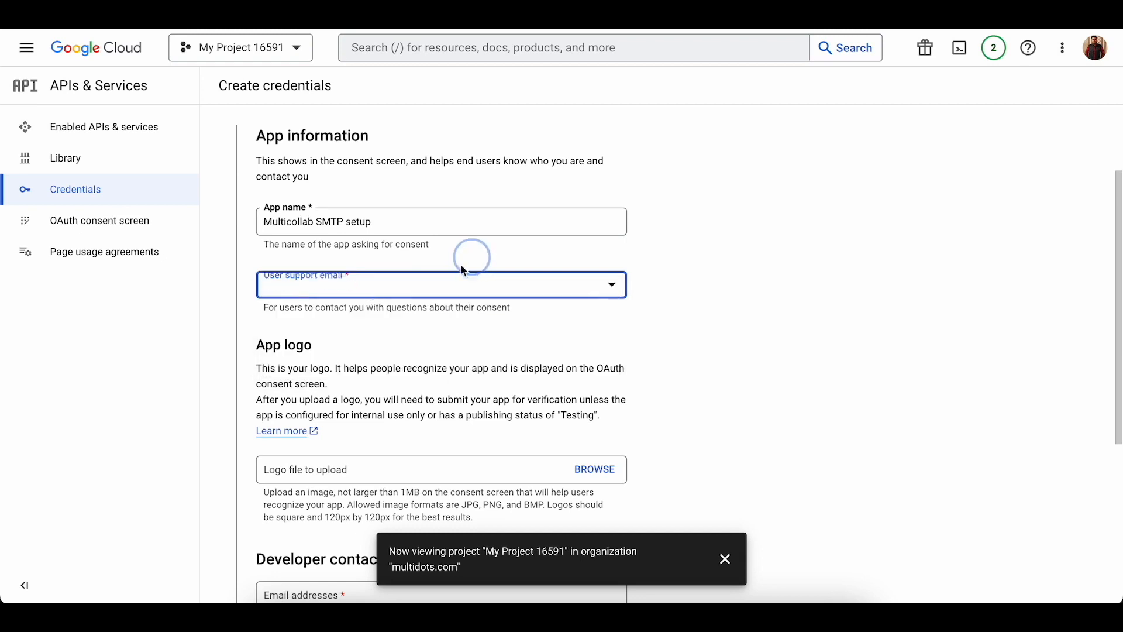
pyautogui.click(335, 291)
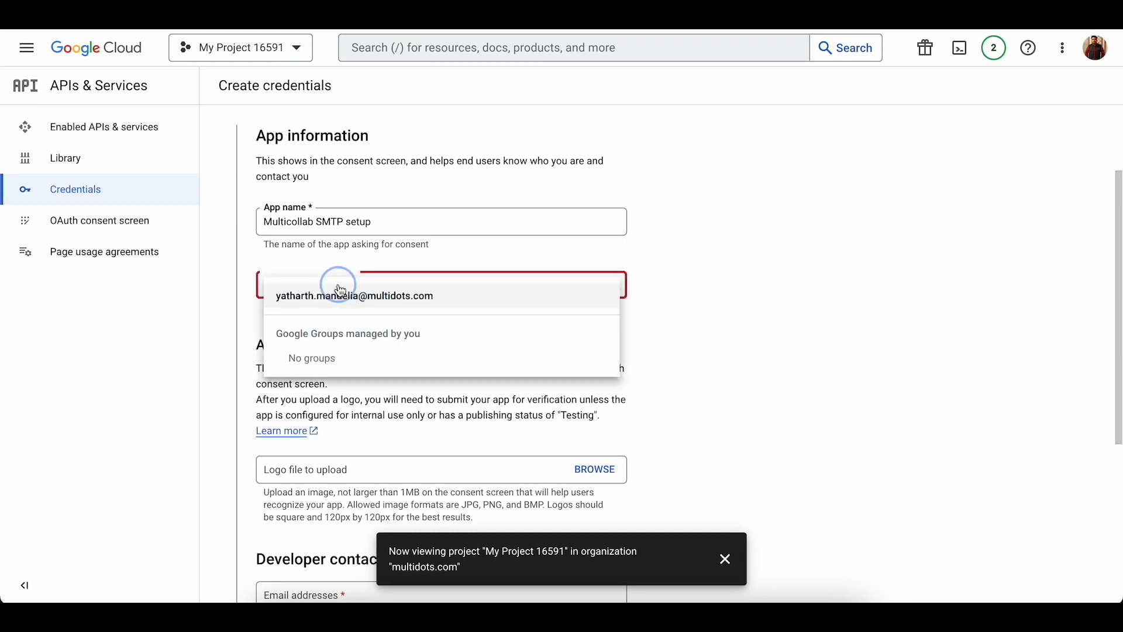
pyautogui.click(429, 299)
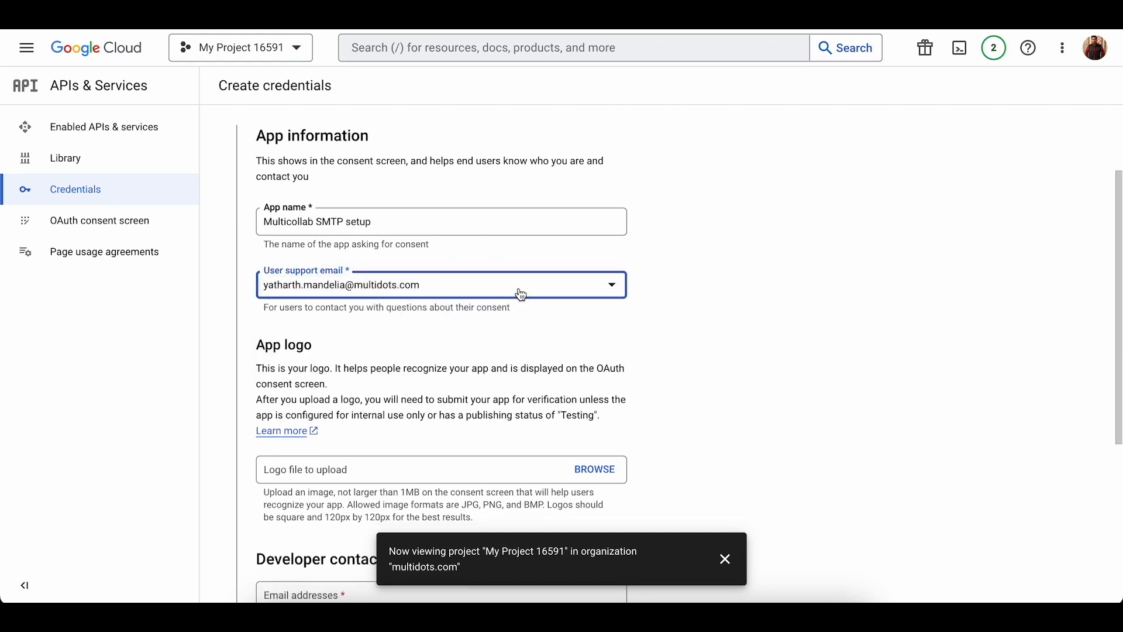
# Enter the developer contact email address without uploading an app logo, and save the OAuth consent screen details
pyautogui.scroll(-1, 400, 335)
pyautogui.scroll(-3, 401, 339)
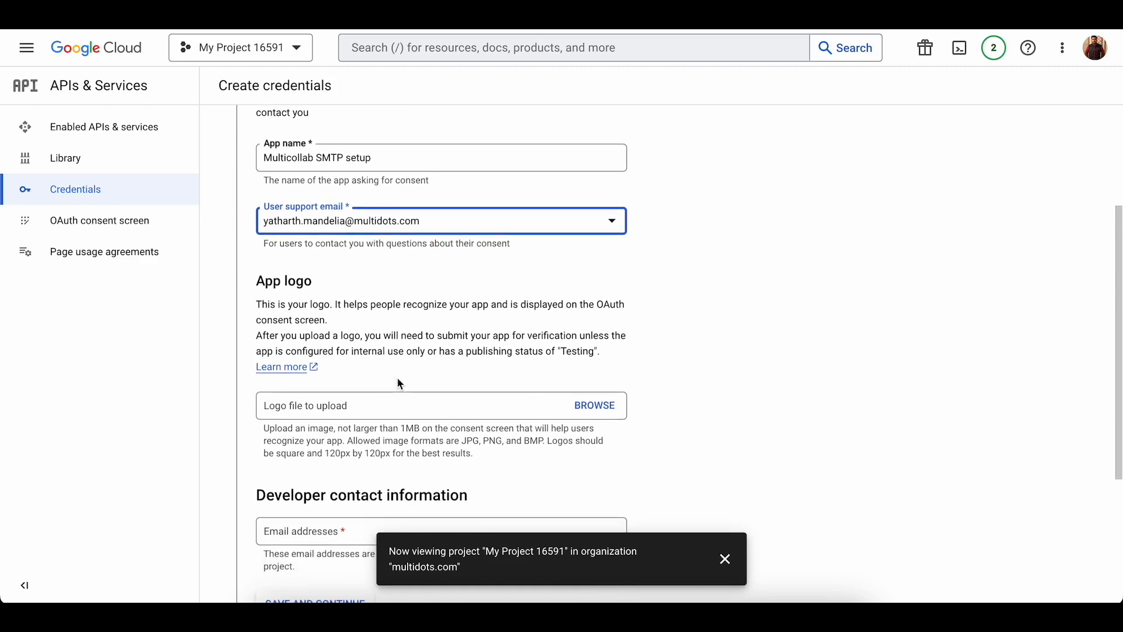
pyautogui.moveTo(256, 258); pyautogui.dragTo(317, 259)
pyautogui.click(356, 263)
pyautogui.scroll(-1, 331, 279)
pyautogui.scroll(-4, 332, 279)
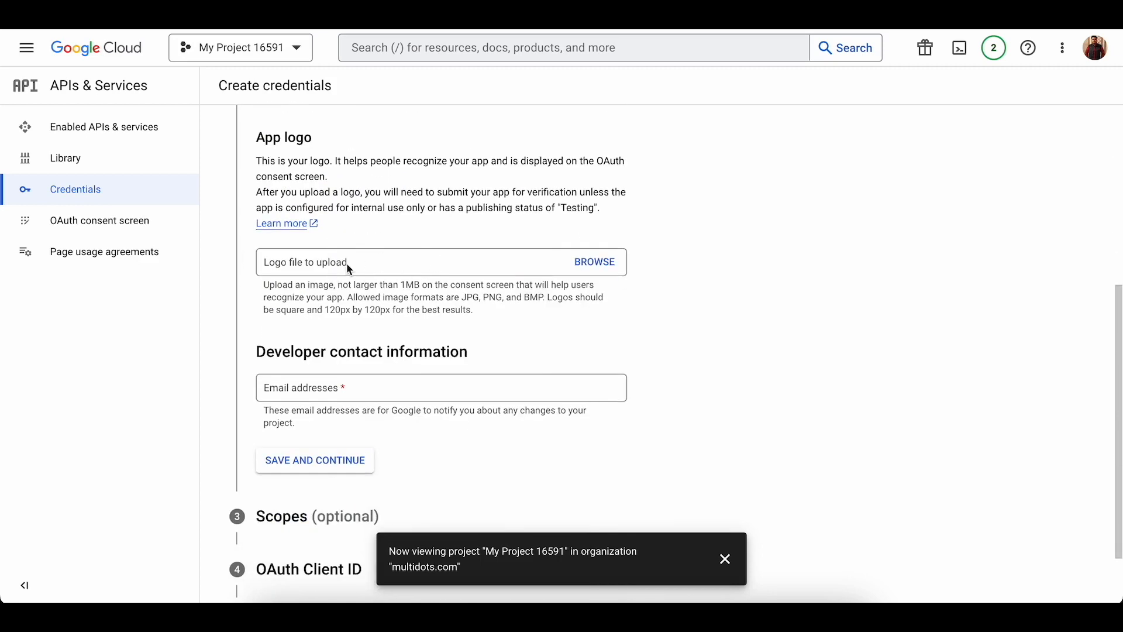
pyautogui.click(343, 386)
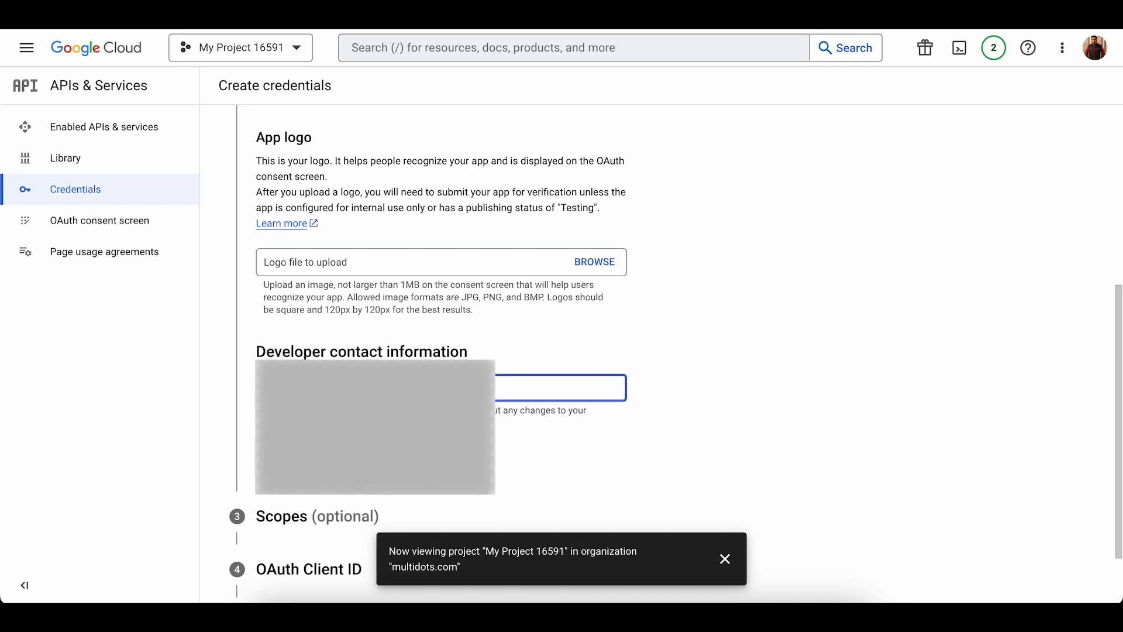
pyautogui.click(510, 466)
pyautogui.scroll(-2, 414, 385)
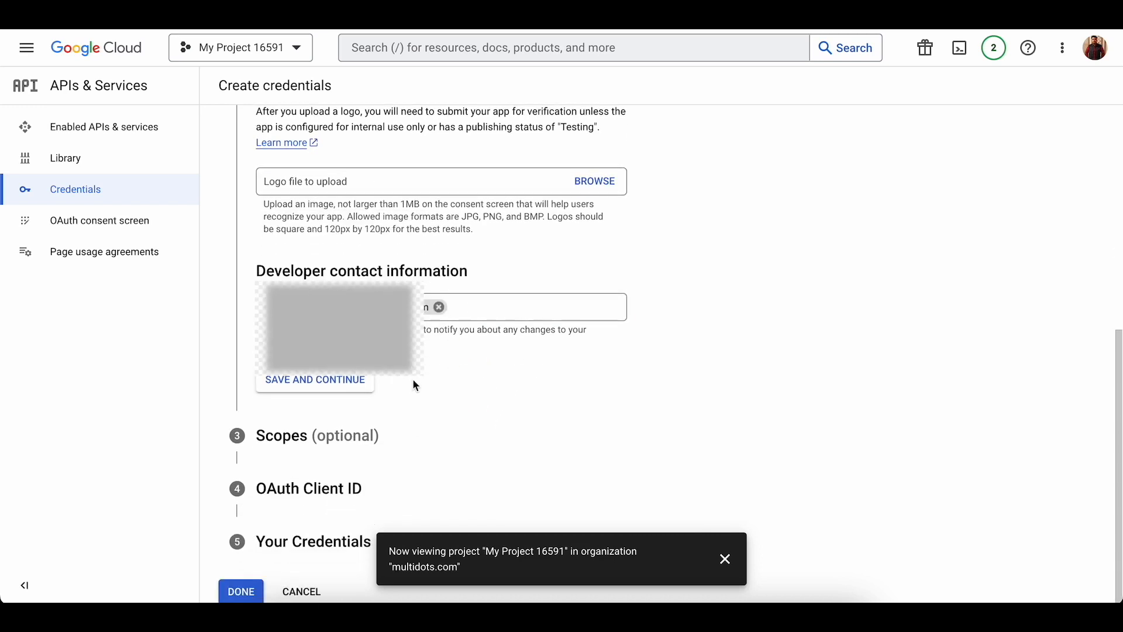
pyautogui.click(334, 380)
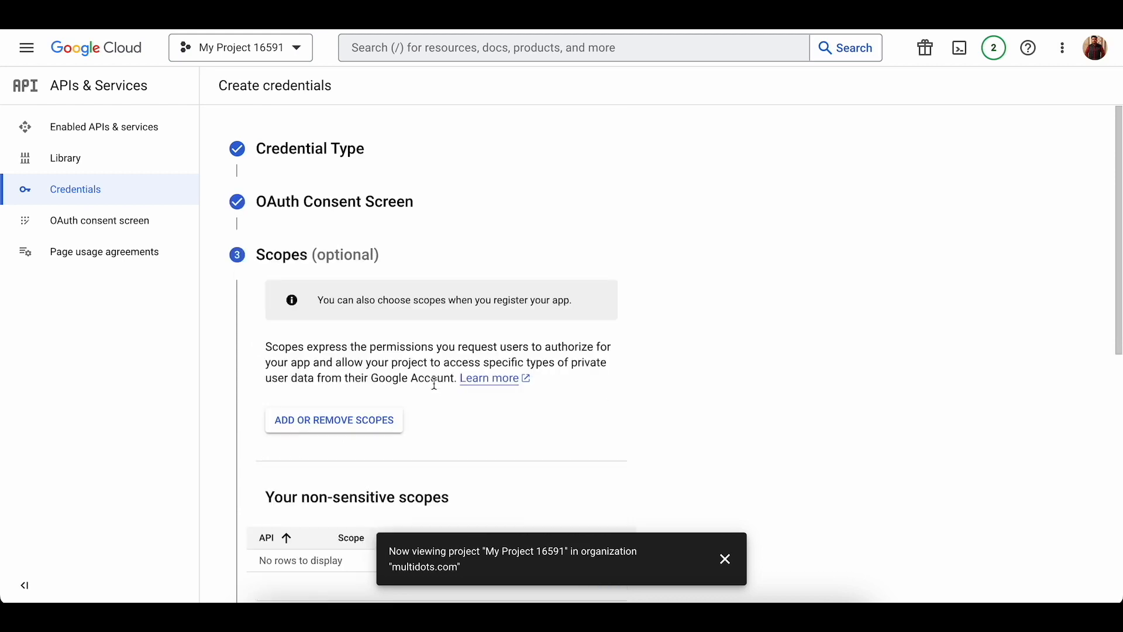
# Save the optional Scopes section without adding any scopes and continue to the OAuth Client ID section
pyautogui.scroll(-2, 433, 368)
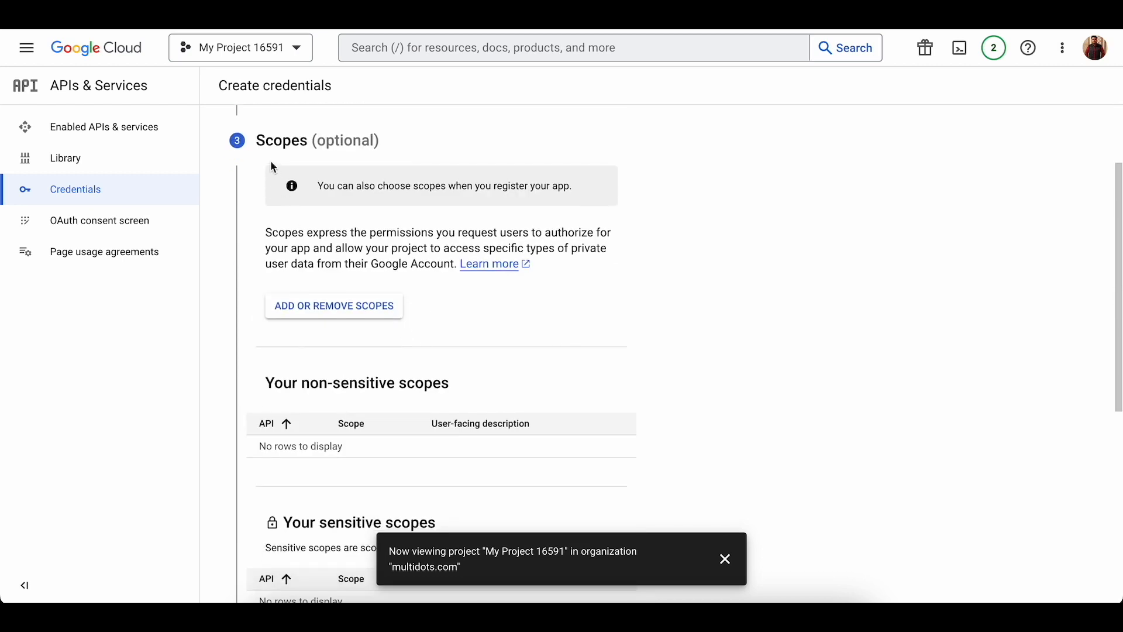
pyautogui.scroll(2, 304, 236)
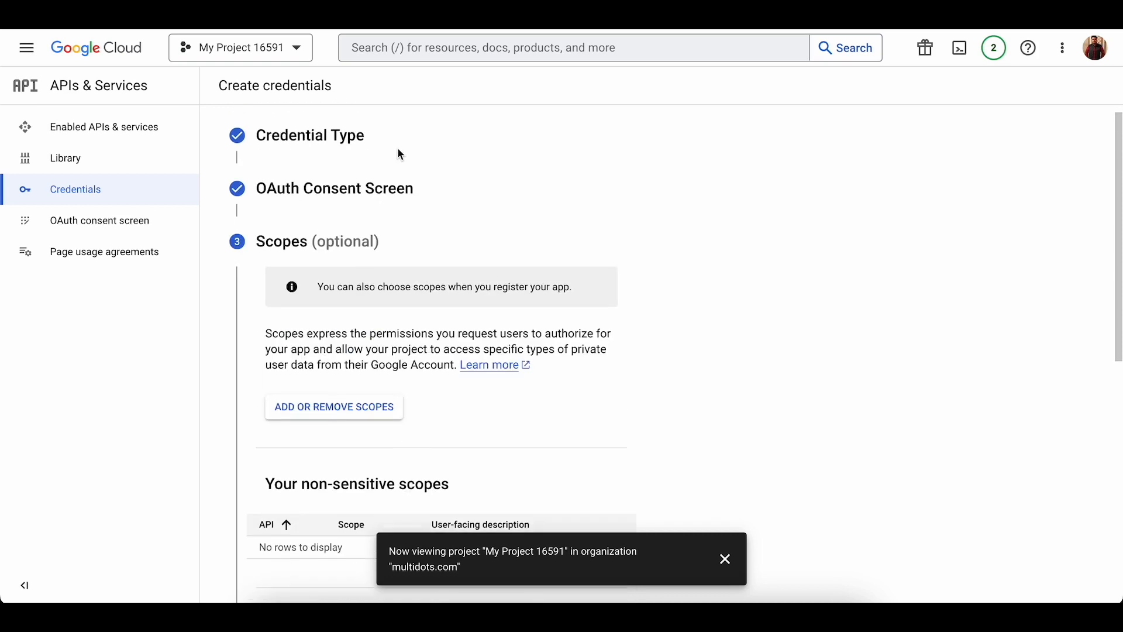
pyautogui.moveTo(316, 253); pyautogui.dragTo(375, 254)
pyautogui.click(409, 258)
pyautogui.scroll(-1, 408, 252)
pyautogui.scroll(-5, 408, 255)
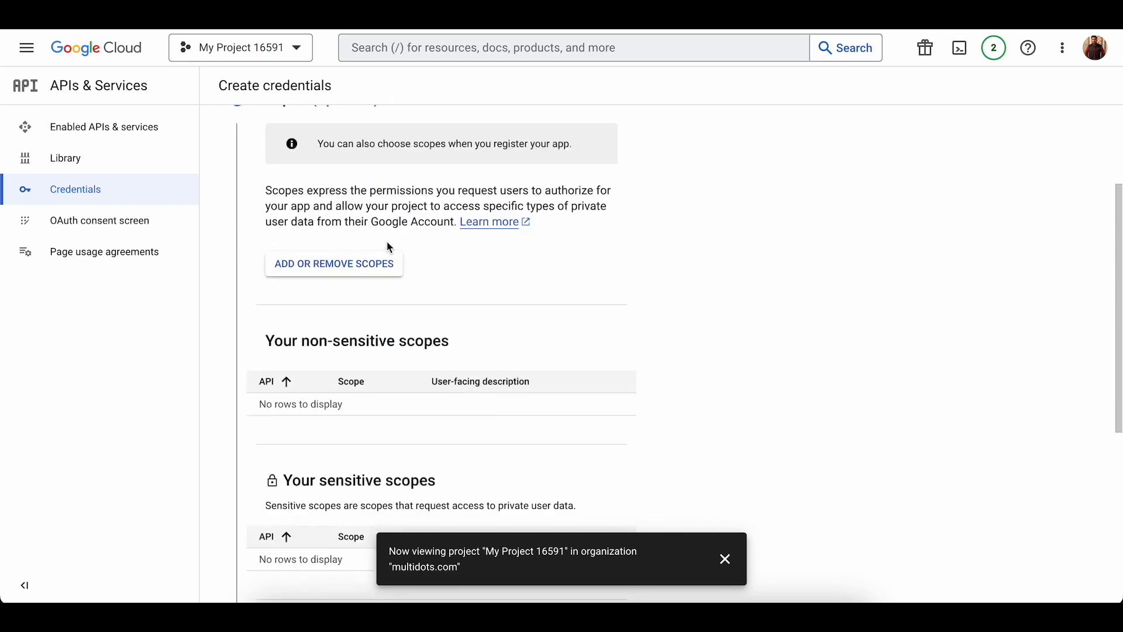
pyautogui.scroll(-4, 374, 272)
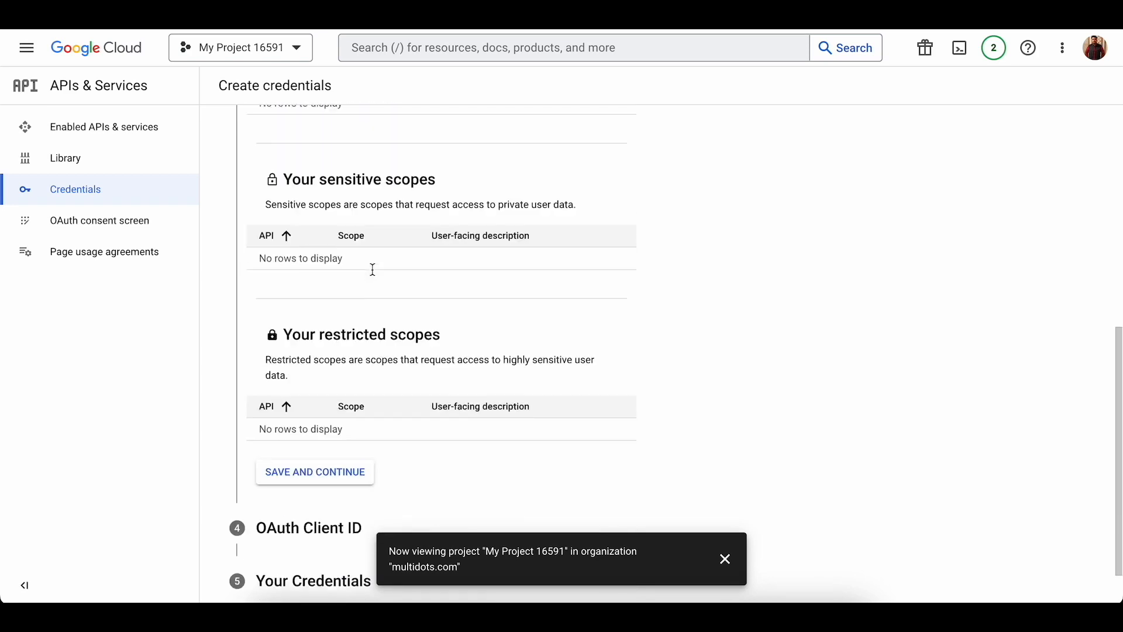
pyautogui.click(329, 439)
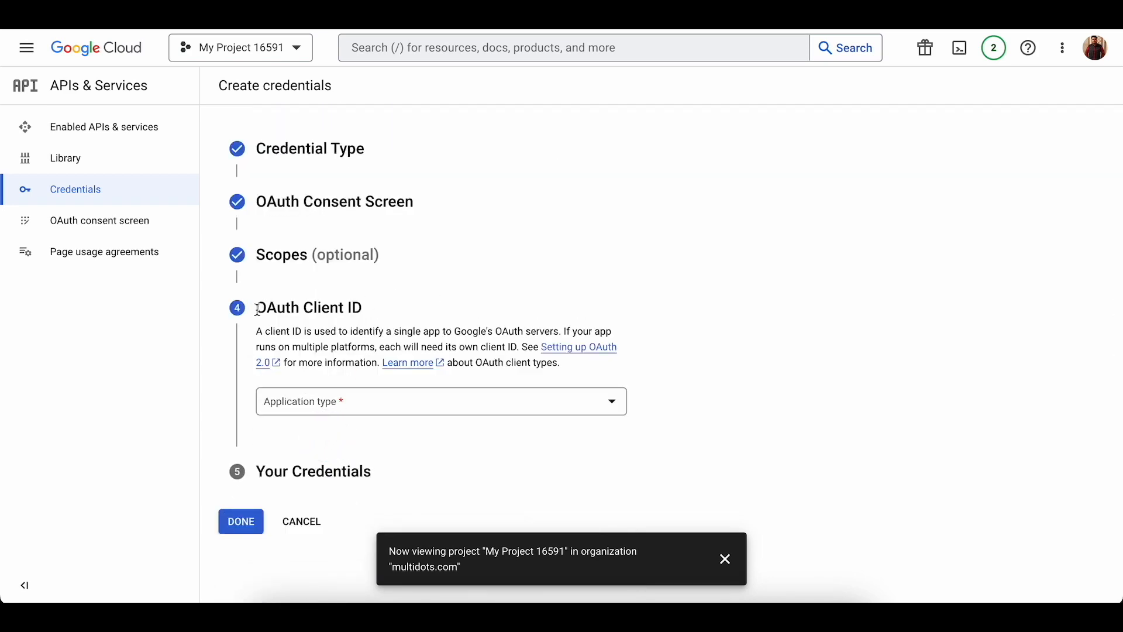
# Set the OAuth client's application type to Web application and use the suggested name Web client 1
pyautogui.moveTo(258, 308); pyautogui.dragTo(377, 310)
pyautogui.click(378, 310)
pyautogui.moveTo(268, 304); pyautogui.dragTo(366, 310)
pyautogui.click(367, 310)
pyautogui.click(503, 404)
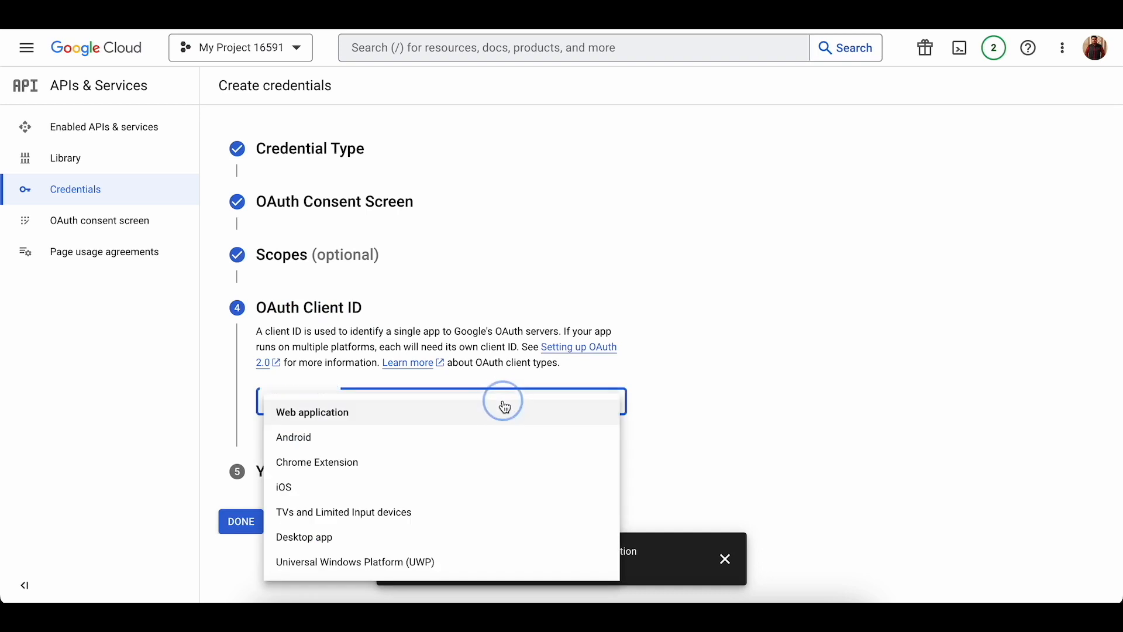
pyautogui.click(330, 414)
pyautogui.scroll(-2, 327, 412)
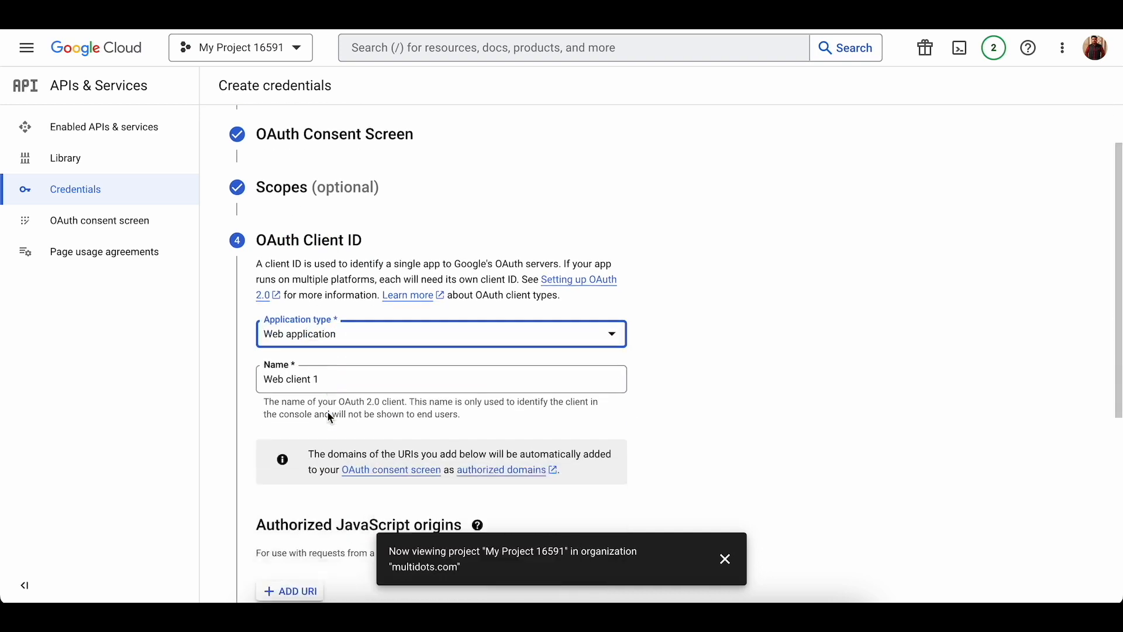
pyautogui.click(354, 356)
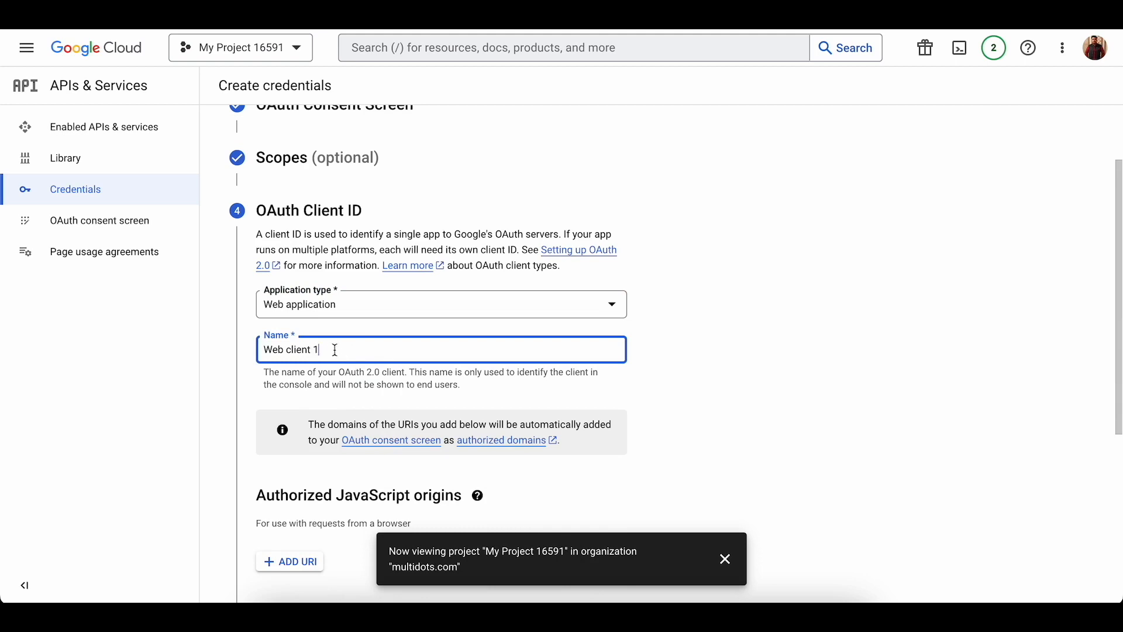
pyautogui.scroll(-1, 321, 347)
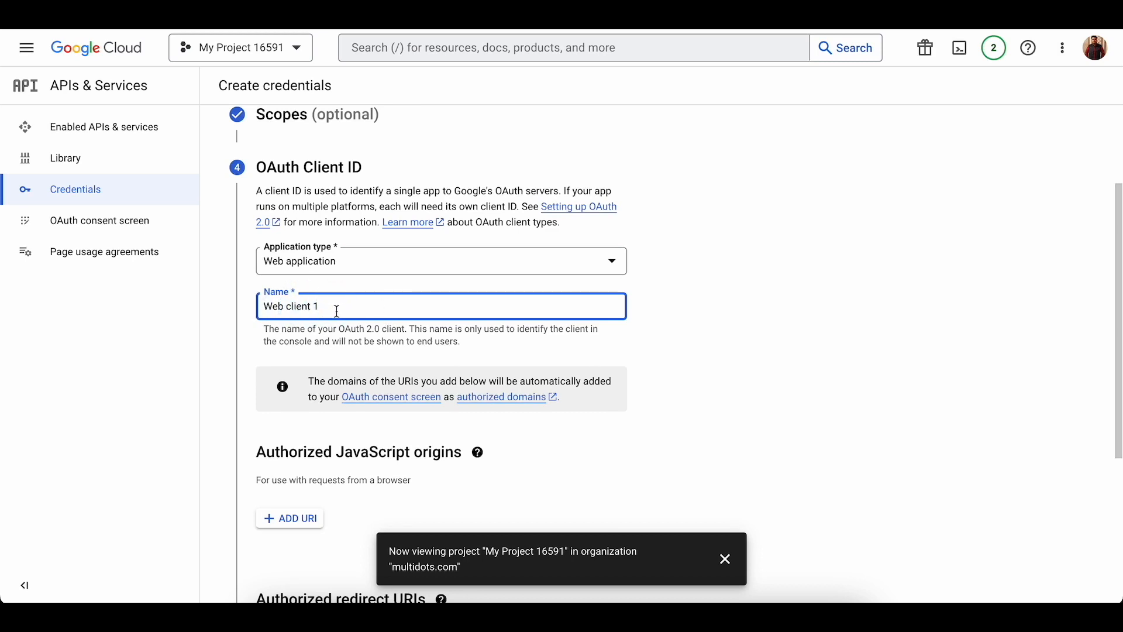
# Examine the Authorized JavaScript origins and Authorized redirect URIs sections of the OAuth client form
pyautogui.scroll(-2, 362, 332)
pyautogui.scroll(-3, 367, 241)
pyautogui.scroll(2, 356, 253)
pyautogui.moveTo(258, 303); pyautogui.dragTo(419, 302)
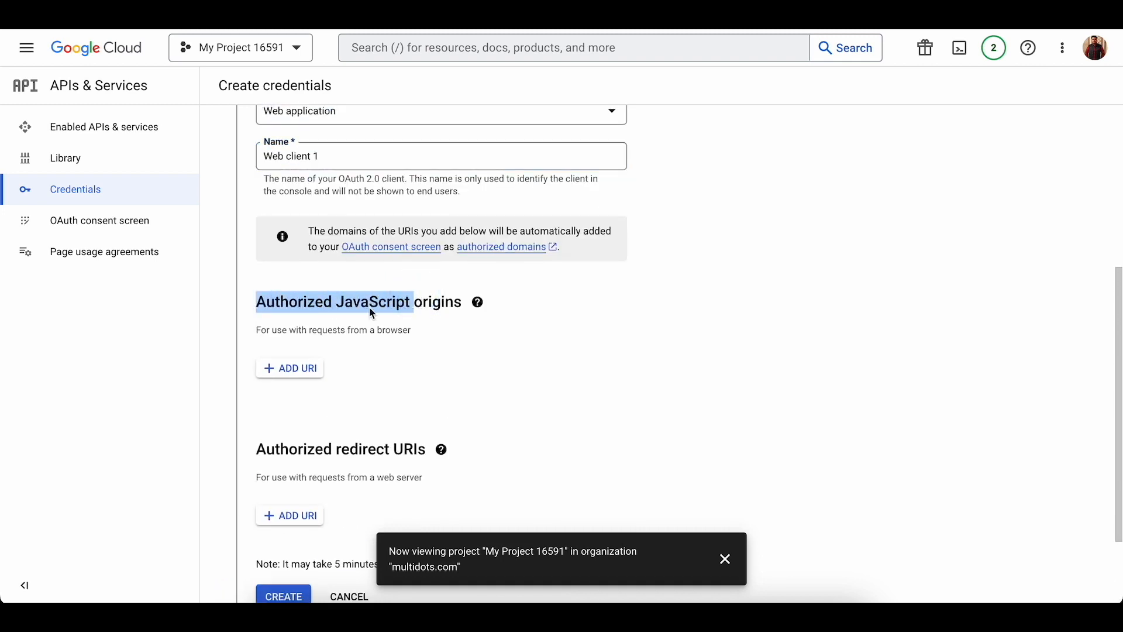
pyautogui.click(440, 303)
pyautogui.scroll(-1, 328, 354)
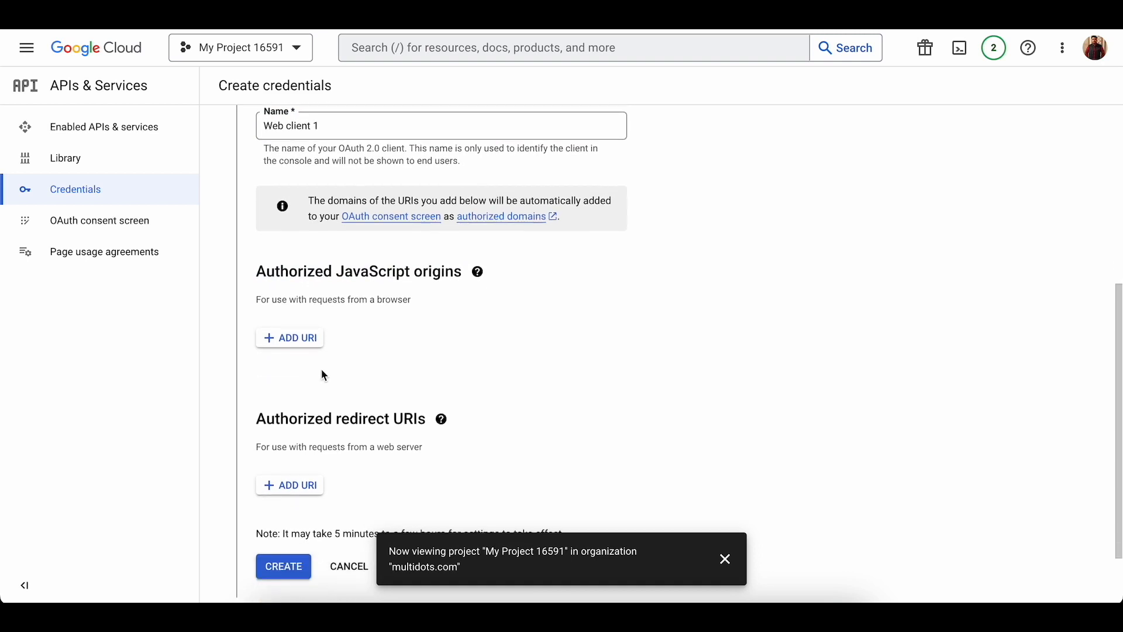
pyautogui.scroll(-2, 324, 375)
pyautogui.moveTo(303, 340); pyautogui.dragTo(385, 341)
pyautogui.click(406, 342)
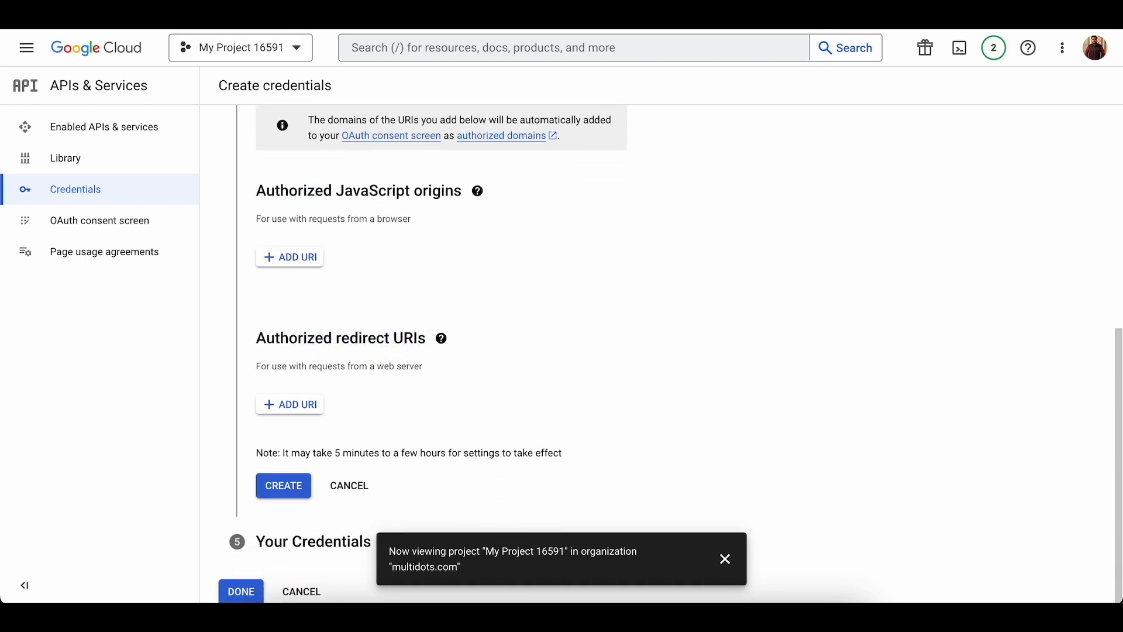
pyautogui.hotkey('ctrl', 'shift', 'Tab')
pyautogui.scroll(-1, 336, 361)
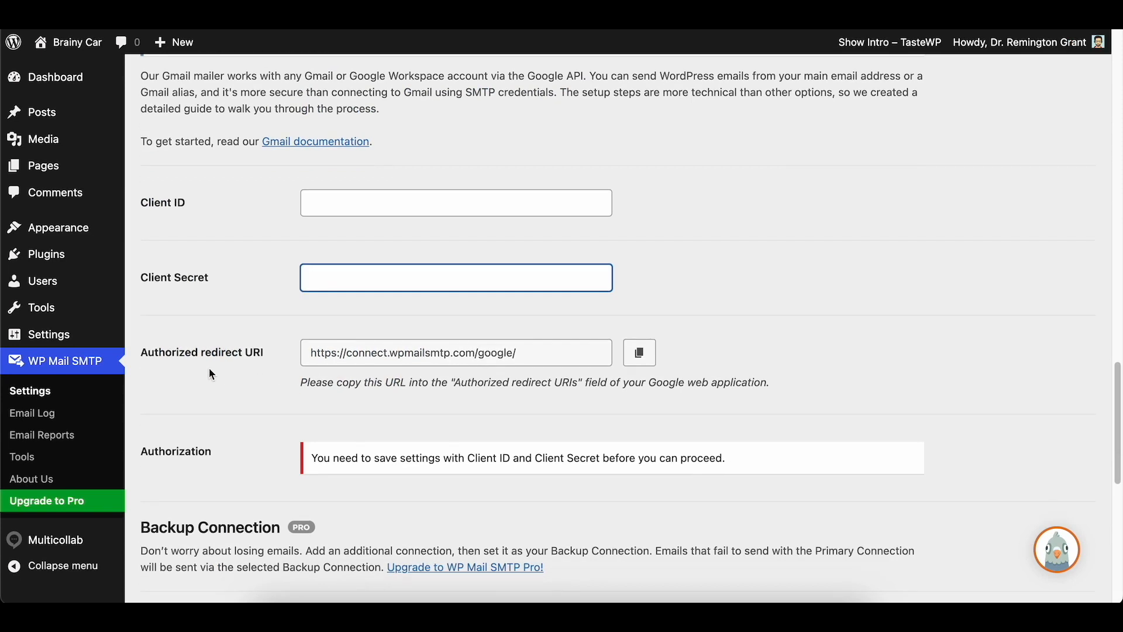
pyautogui.click(639, 353)
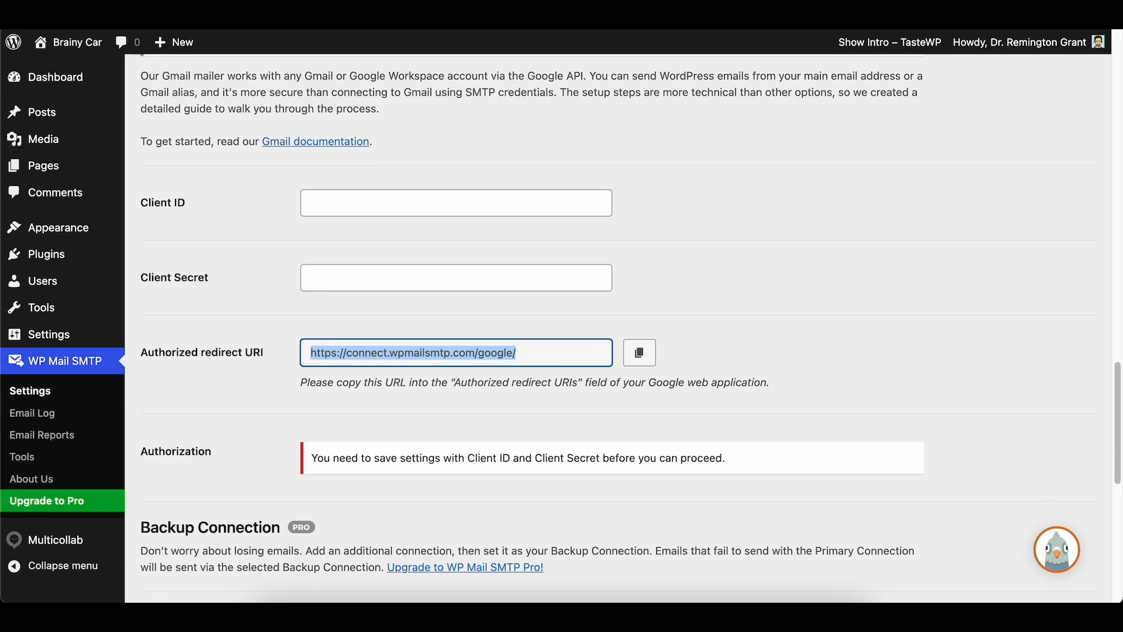
pyautogui.hotkey('ctrl', 'Tab')
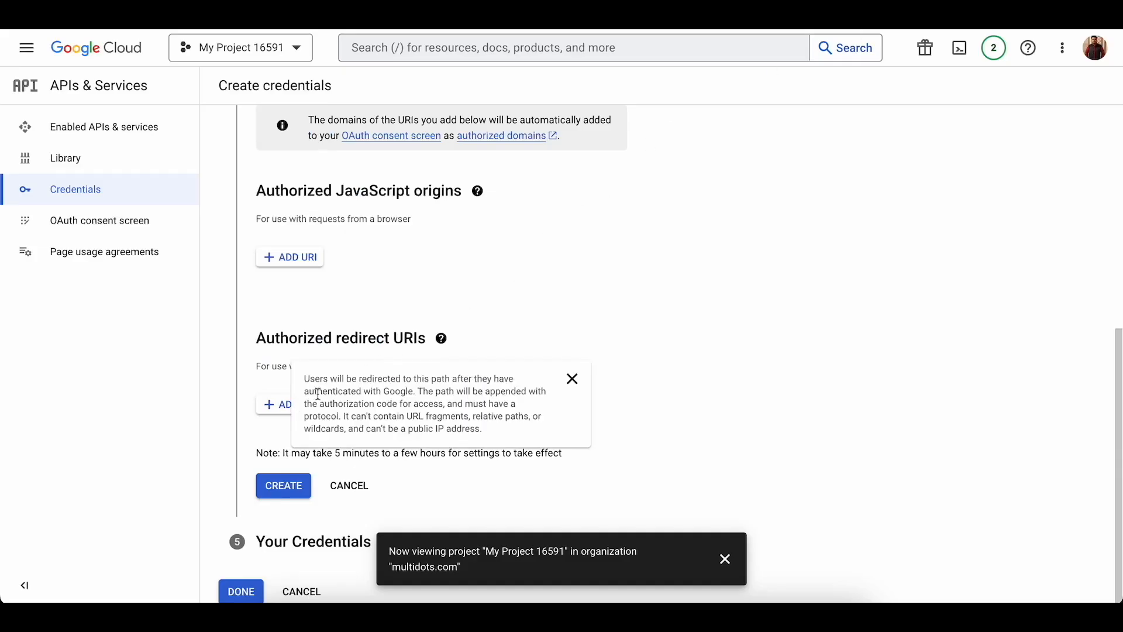
pyautogui.click(278, 411)
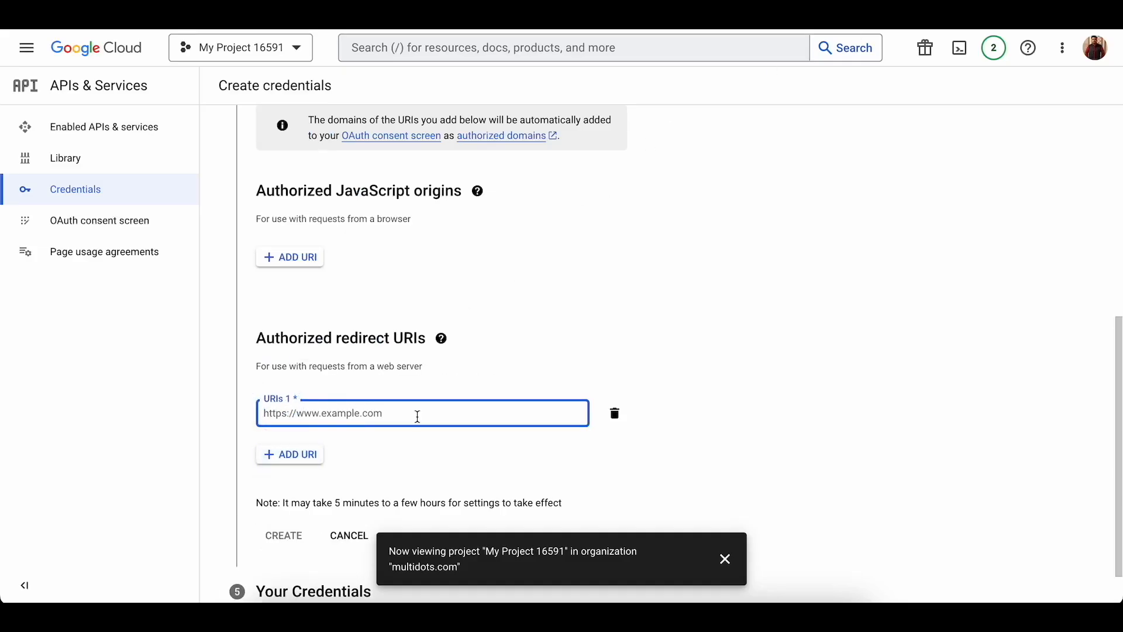
pyautogui.hotkey('ctrl', 'v')
pyautogui.click(430, 449)
pyautogui.scroll(-1, 412, 436)
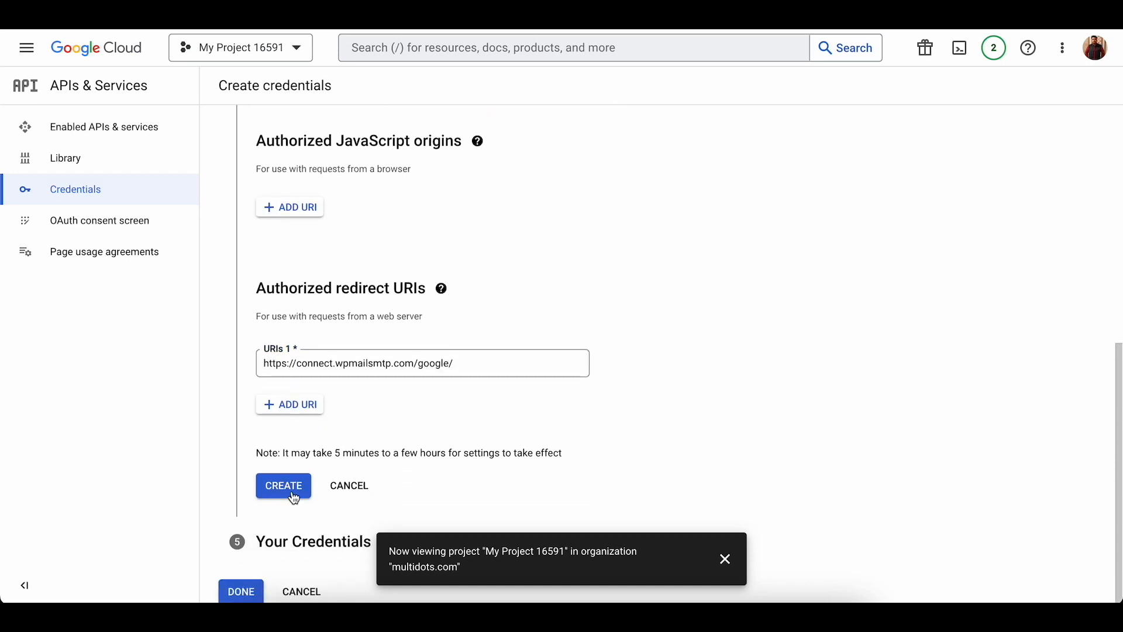
pyautogui.click(292, 495)
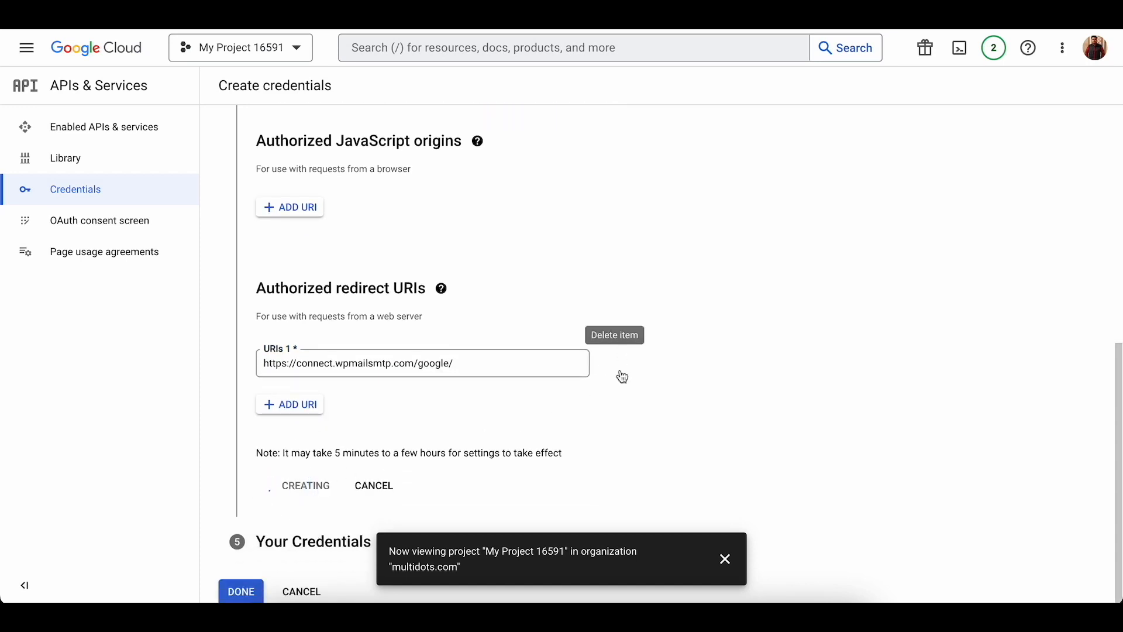
# Copy the new OAuth client's client ID and finish the credentials setup
pyautogui.scroll(-2, 562, 351)
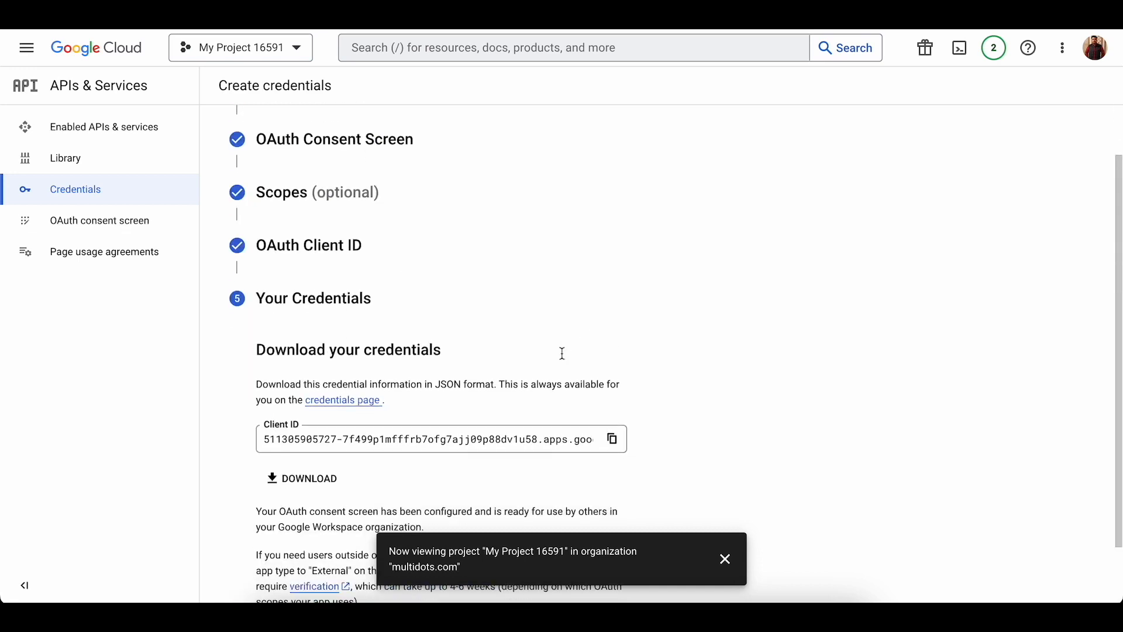
pyautogui.moveTo(286, 309); pyautogui.dragTo(471, 308)
pyautogui.click(472, 308)
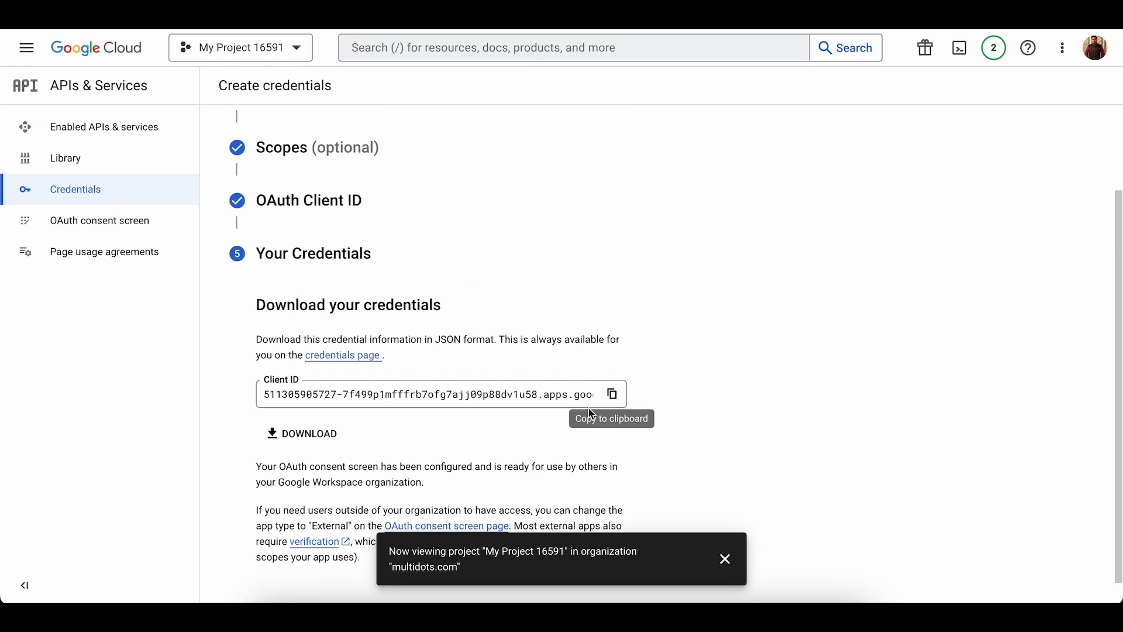
pyautogui.click(612, 394)
pyautogui.scroll(-1, 577, 402)
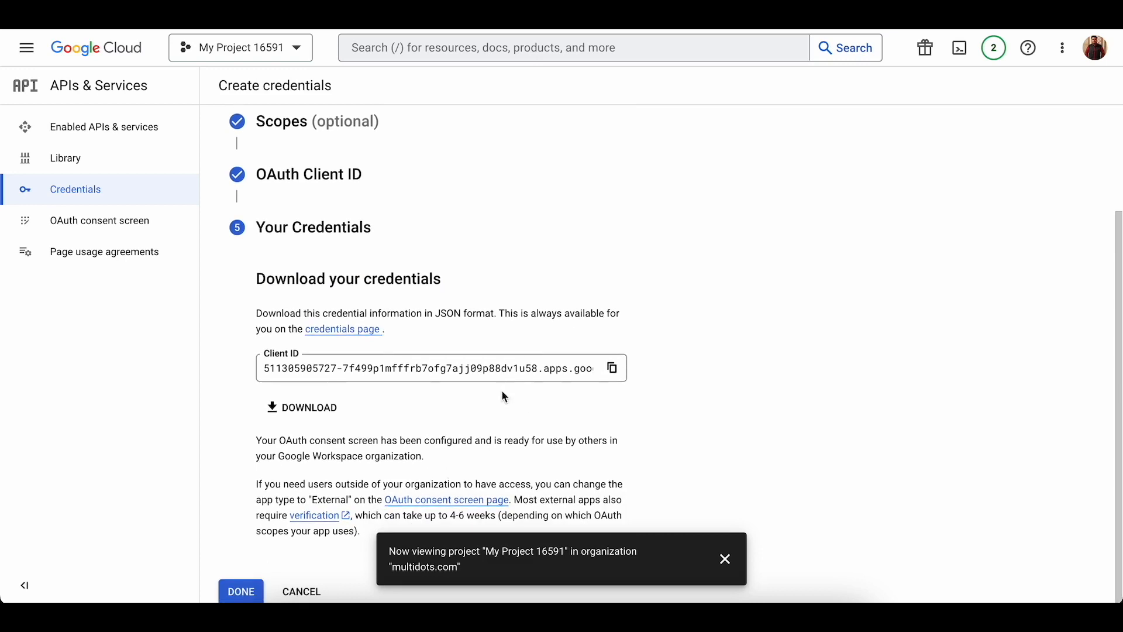
pyautogui.click(240, 592)
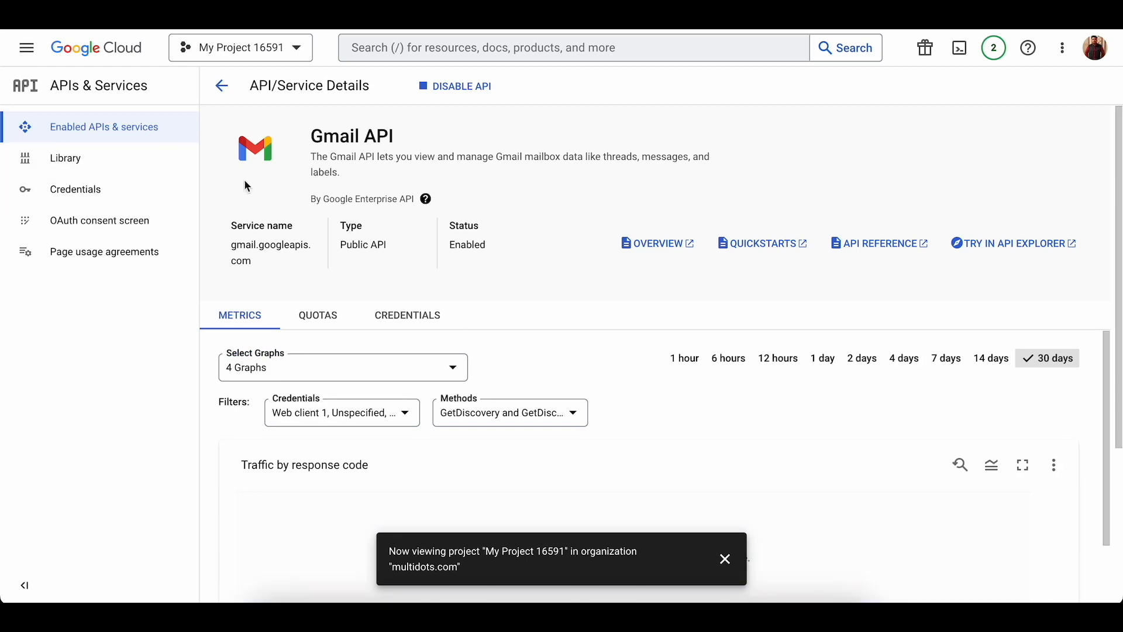
# Make the Multicollab SMTP setup consent screen's user type external with the publishing status In production
pyautogui.scroll(-2, 416, 248)
pyautogui.scroll(2, 420, 298)
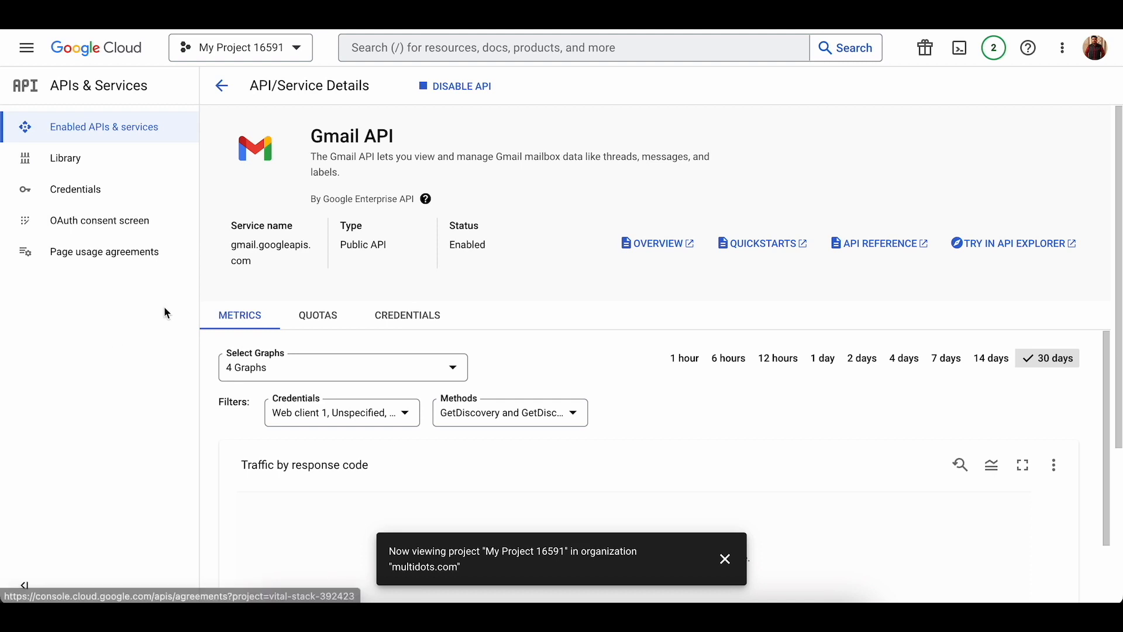
pyautogui.click(100, 226)
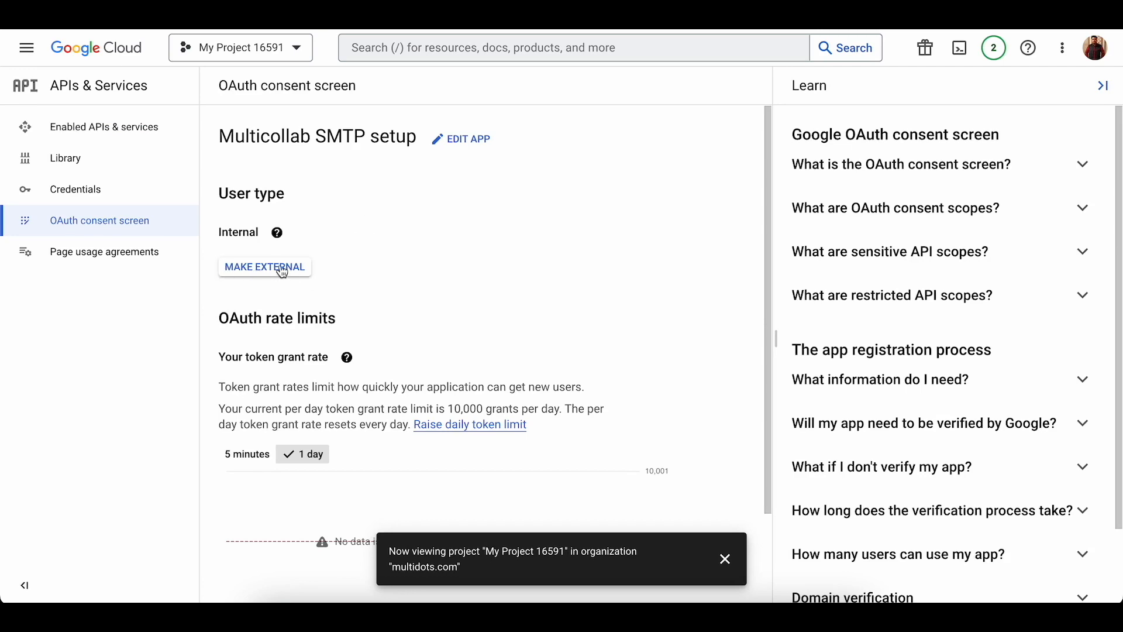
pyautogui.click(260, 270)
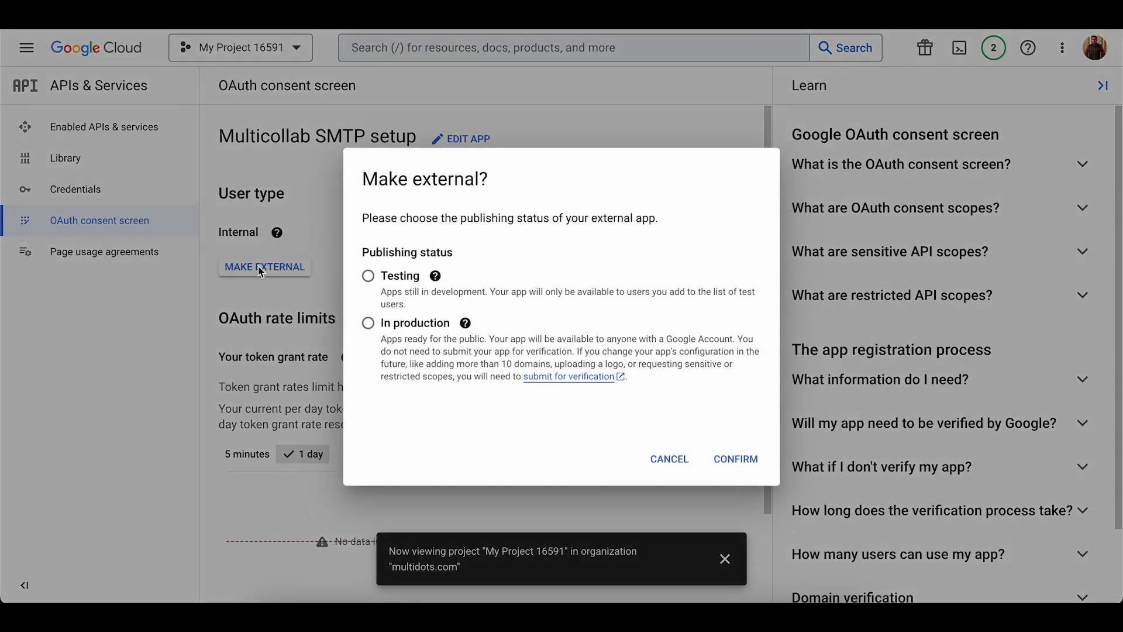
pyautogui.click(369, 323)
pyautogui.click(732, 465)
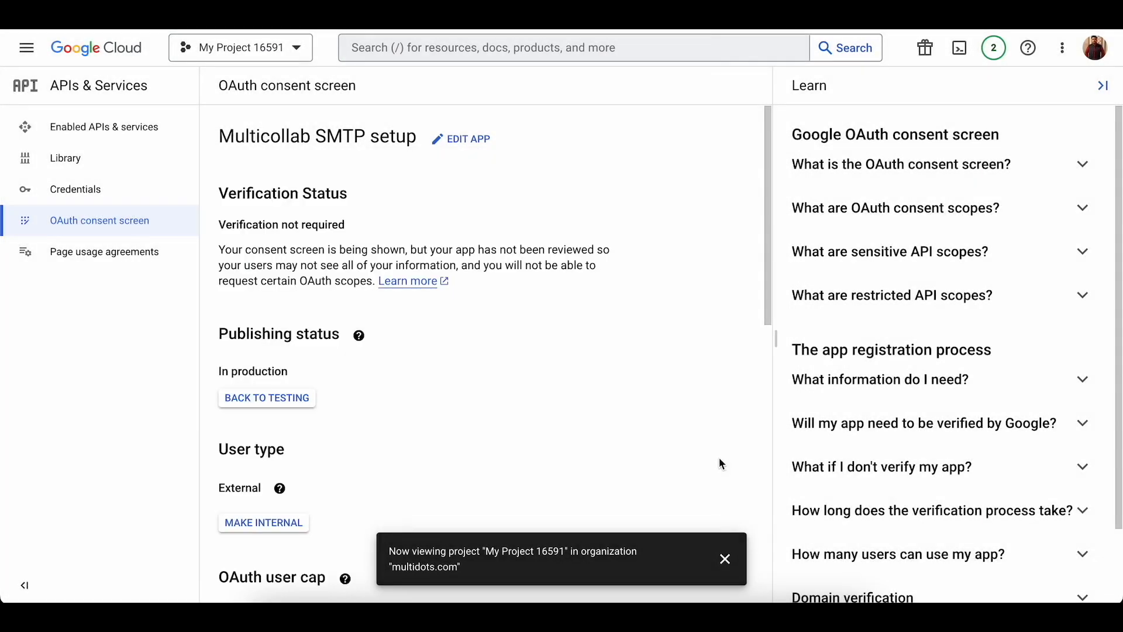
pyautogui.scroll(-2, 321, 263)
pyautogui.moveTo(263, 257)
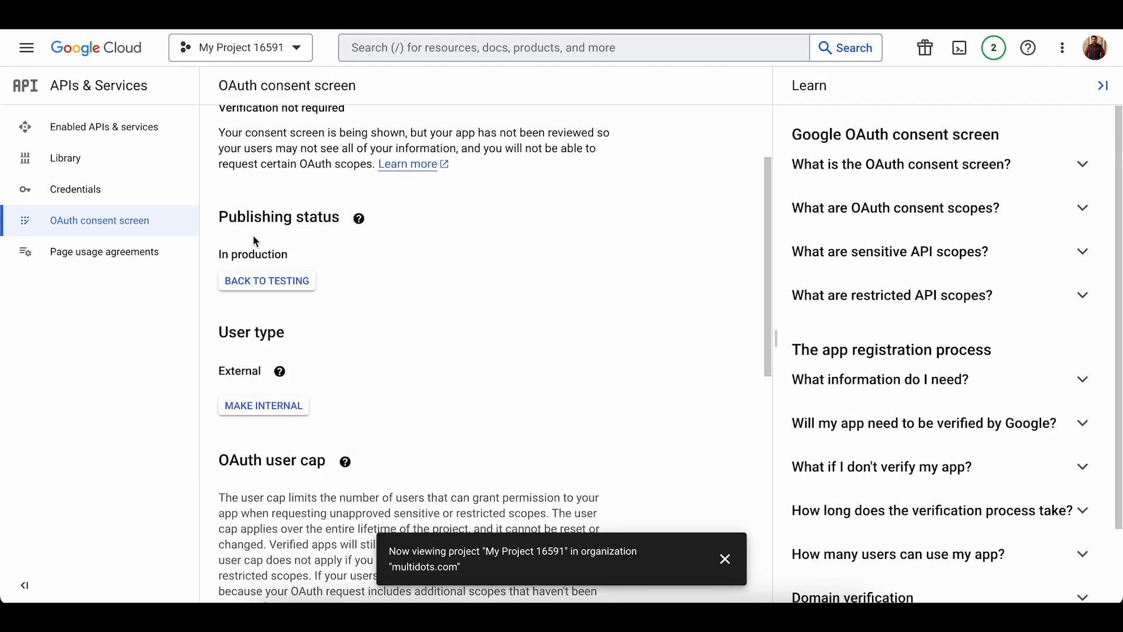
pyautogui.moveTo(225, 253); pyautogui.dragTo(293, 253)
pyautogui.click(298, 253)
pyautogui.scroll(2, 288, 252)
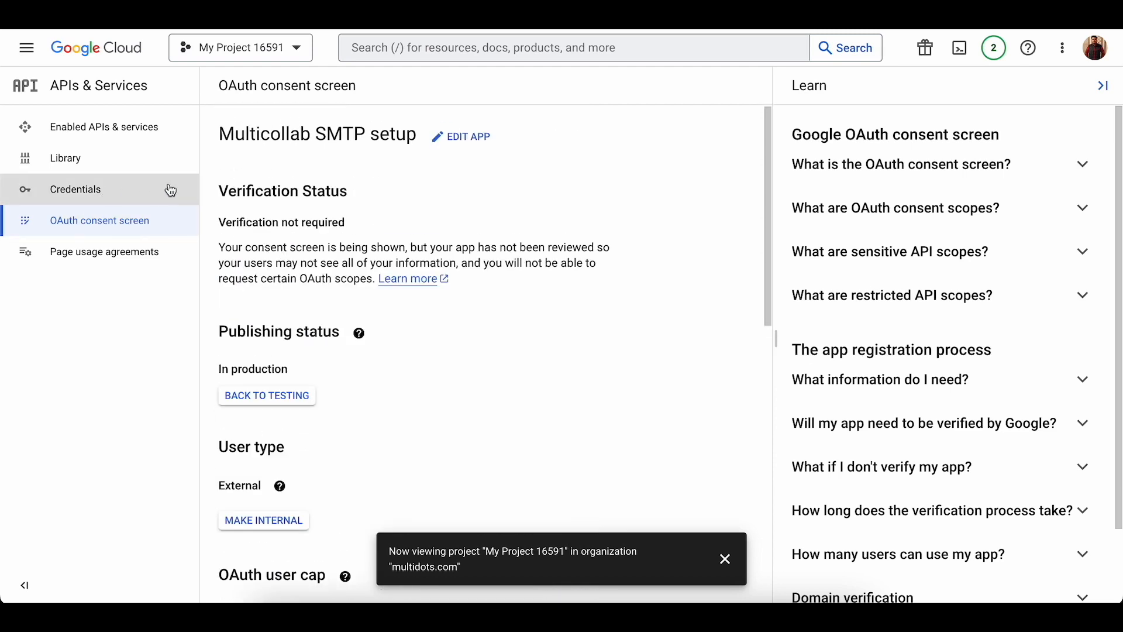
# Open the details of the Web client 1 OAuth client from the project's credentials, where its client ID and client secret are listed
pyautogui.click(100, 193)
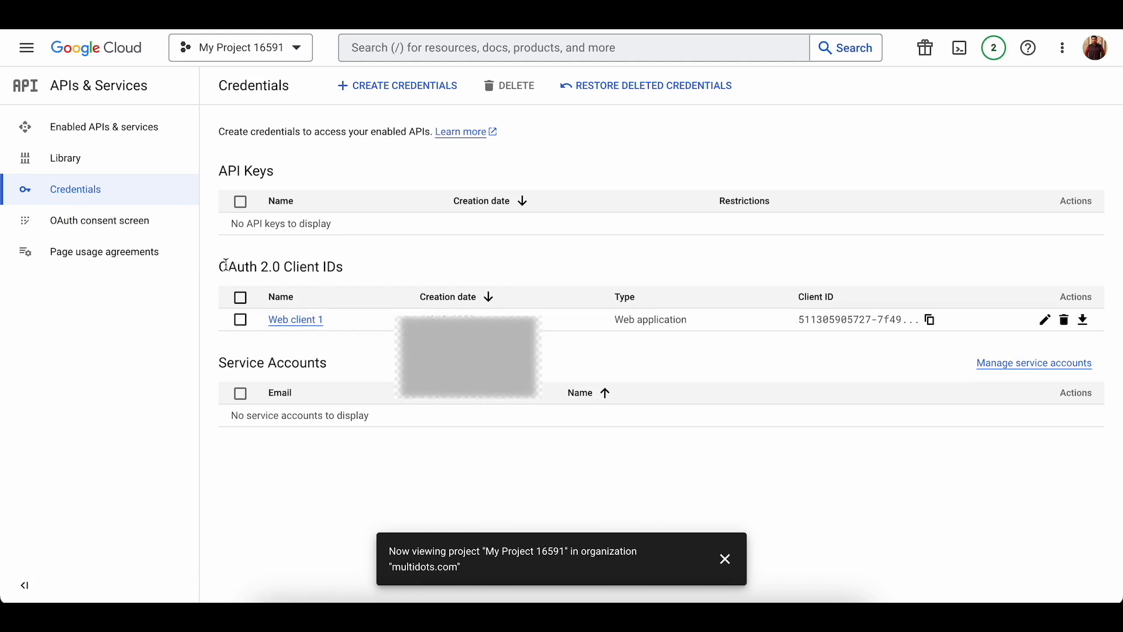
pyautogui.moveTo(221, 264); pyautogui.dragTo(362, 276)
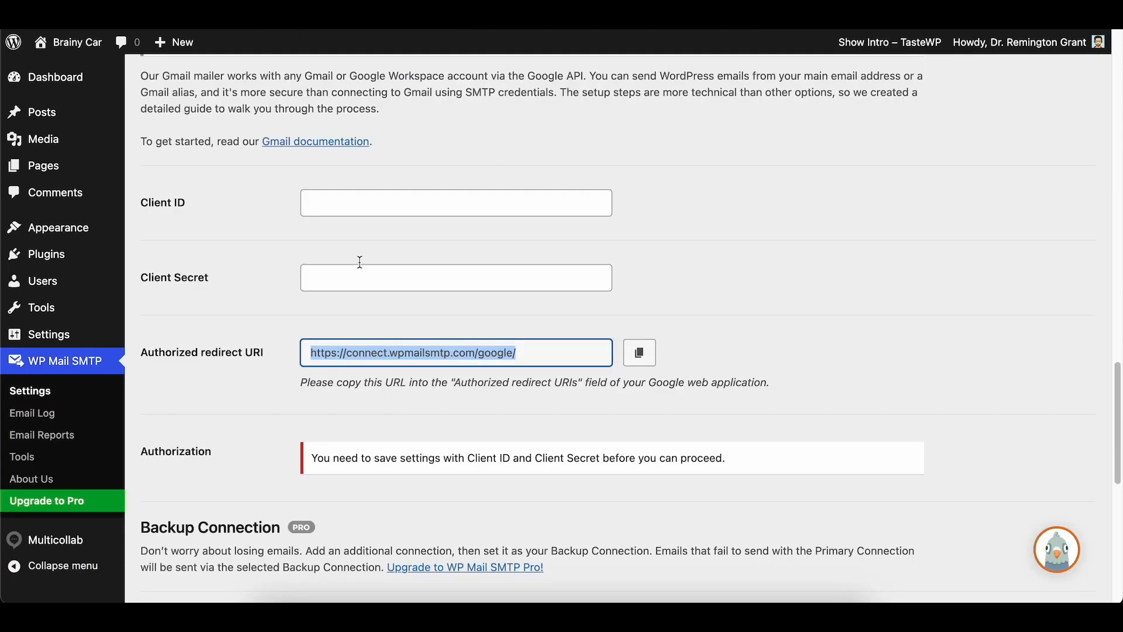
pyautogui.click(329, 213)
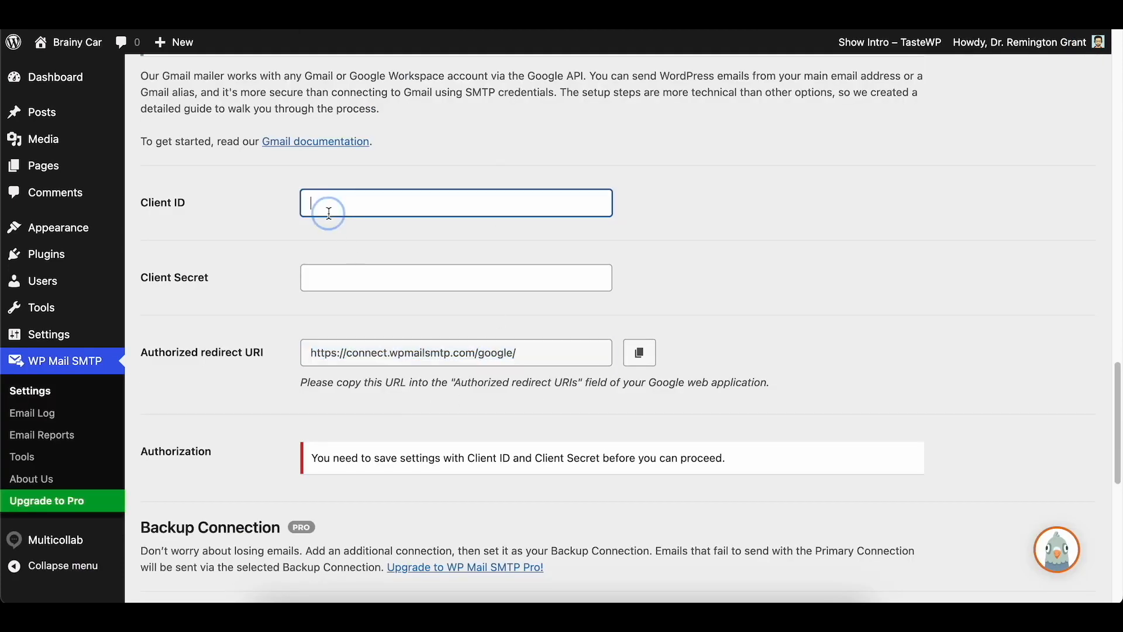
pyautogui.click(354, 270)
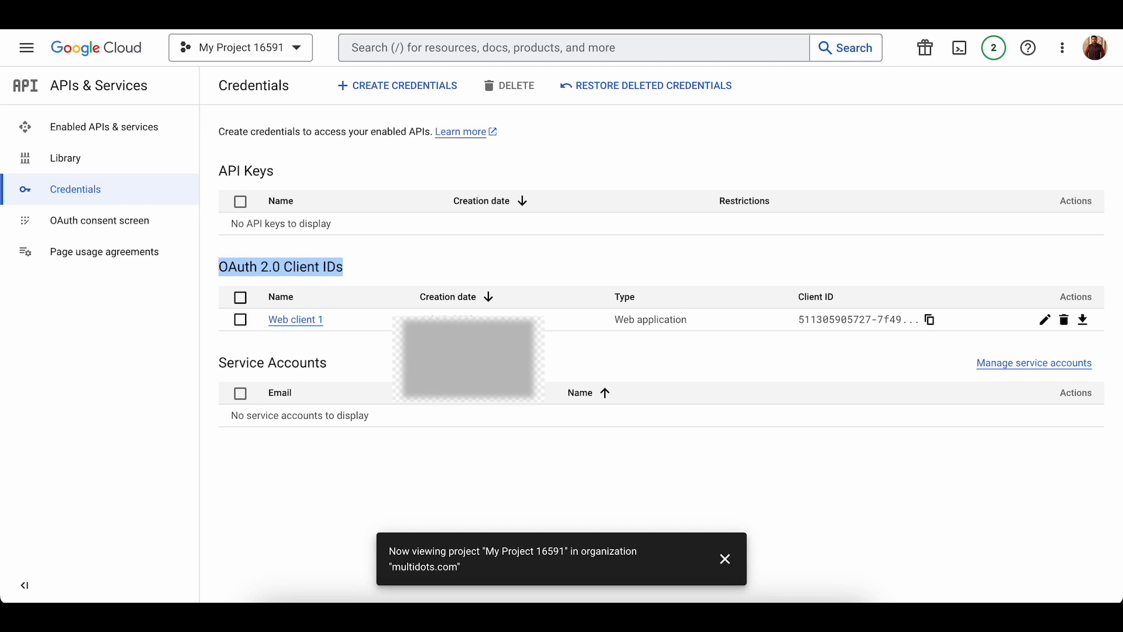
pyautogui.click(1045, 328)
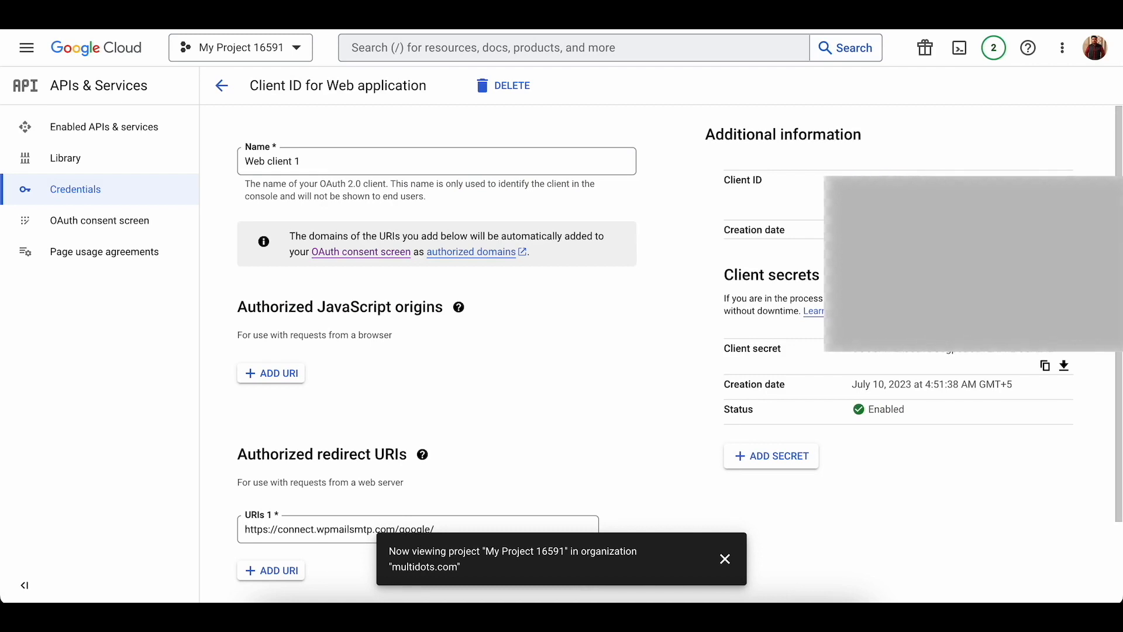
pyautogui.scroll(-1, 678, 351)
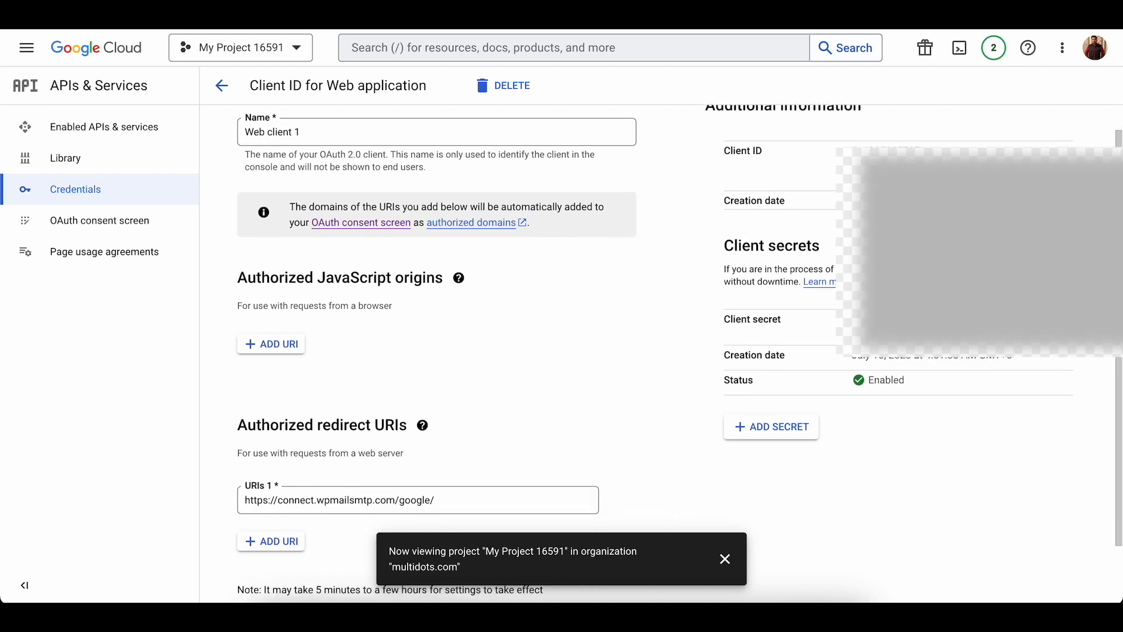
pyautogui.scroll(1, 678, 351)
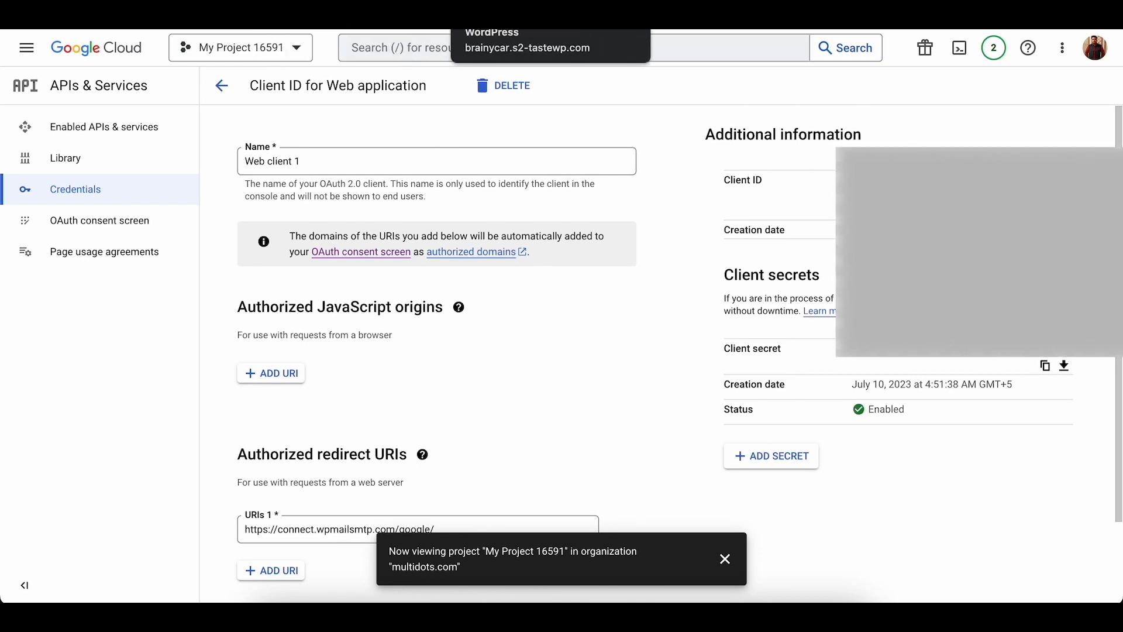
# Switch to the WP Mail SMTP settings in WordPress and paste the OAuth client ID into the Client ID field
pyautogui.click(408, 282)
pyautogui.click(414, 200)
pyautogui.hotkey('ctrl', 'v')
pyautogui.click(432, 275)
# Paste the OAuth client secret from Google Cloud into the WP Mail SMTP Client Secret field and save the settings
pyautogui.hotkey('alt', 'Tab')
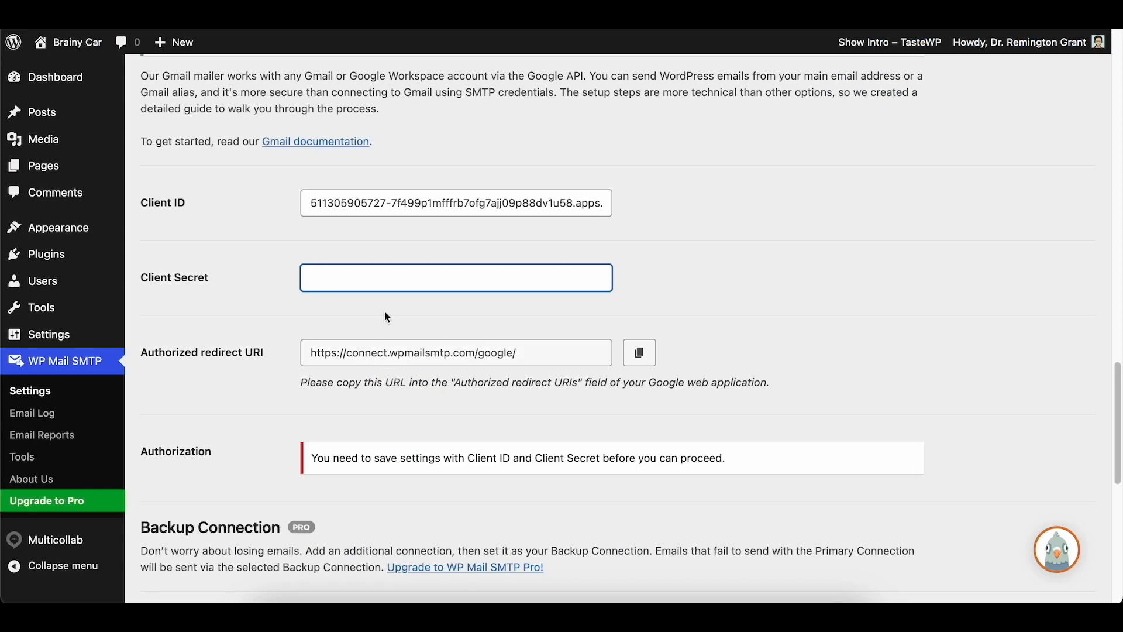
pyautogui.click(389, 293)
pyautogui.click(477, 279)
pyautogui.press('super+v')
pyautogui.click(519, 317)
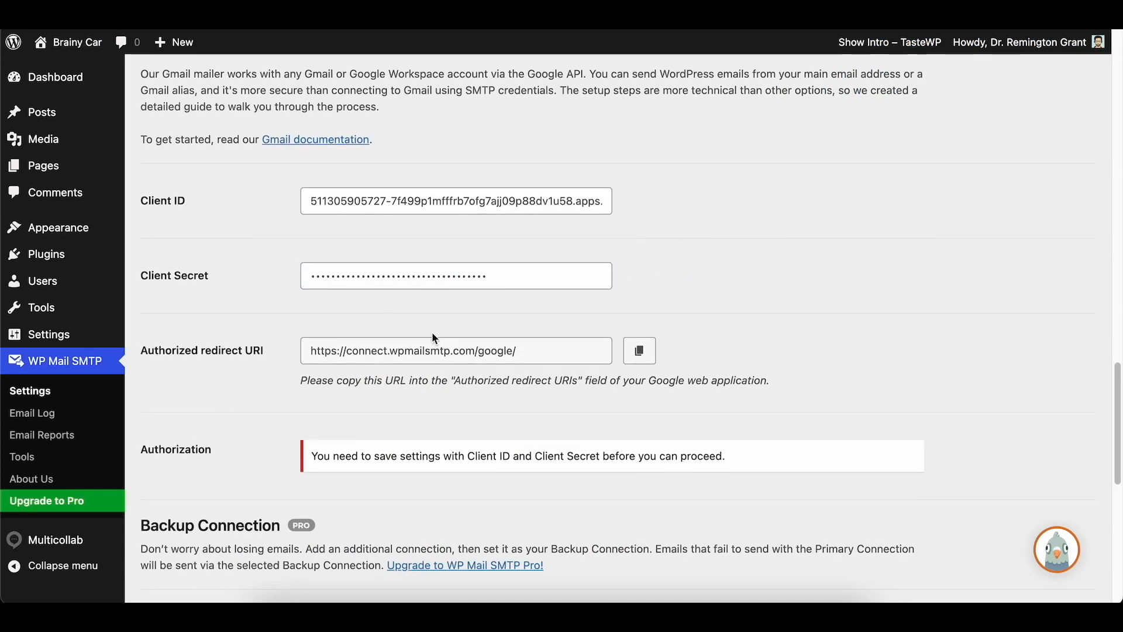
pyautogui.scroll(-3, 433, 334)
pyautogui.scroll(-2, 468, 333)
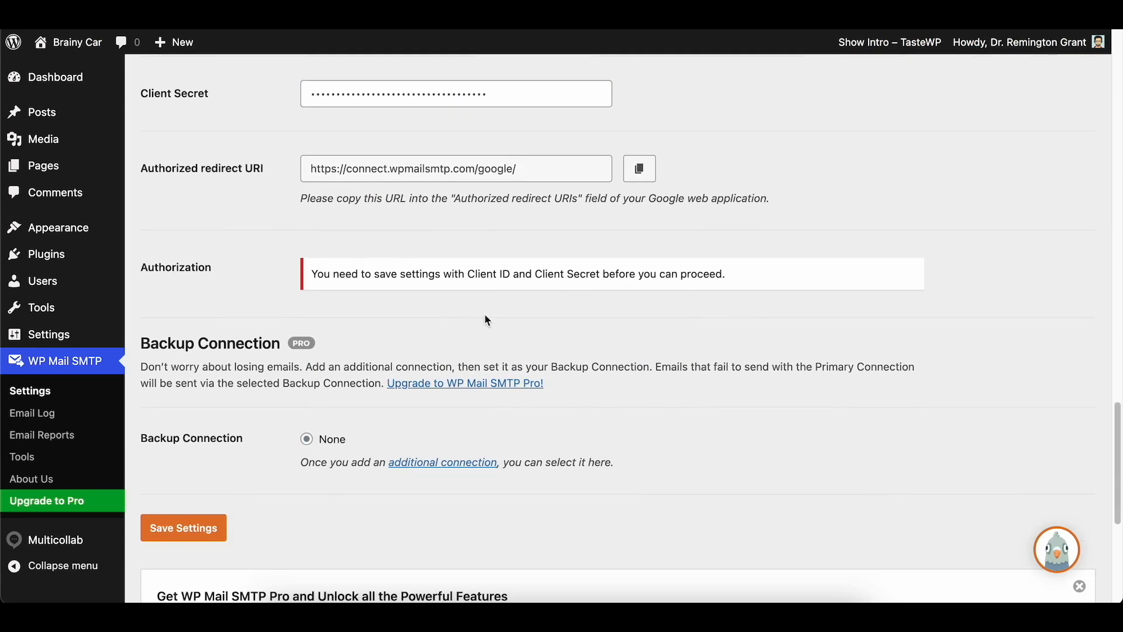
pyautogui.scroll(-1, 316, 410)
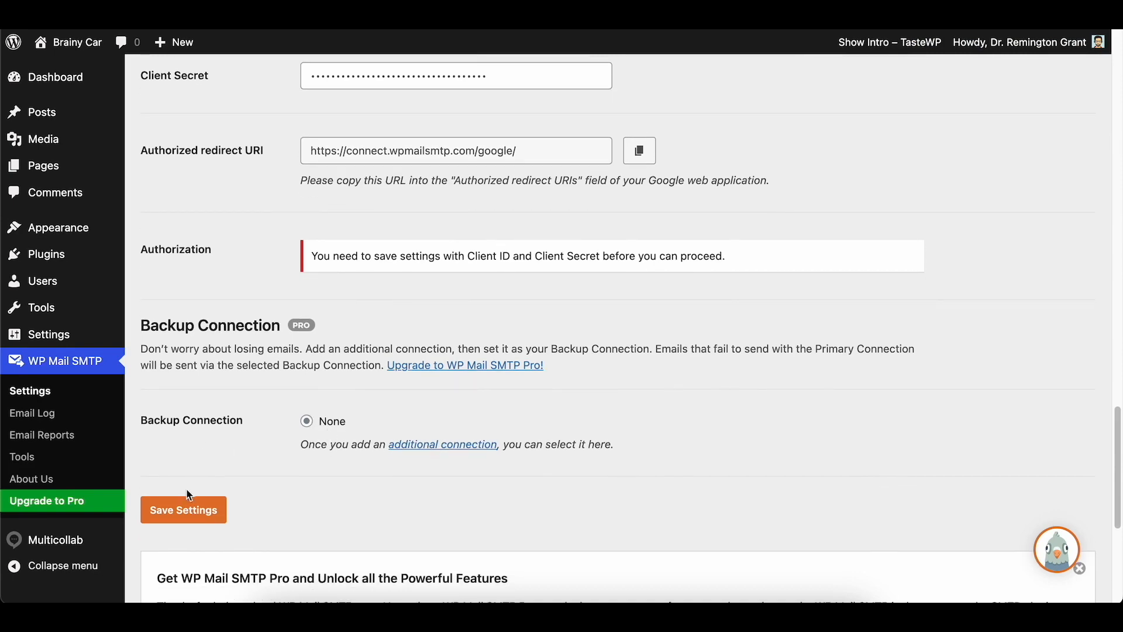
pyautogui.click(197, 510)
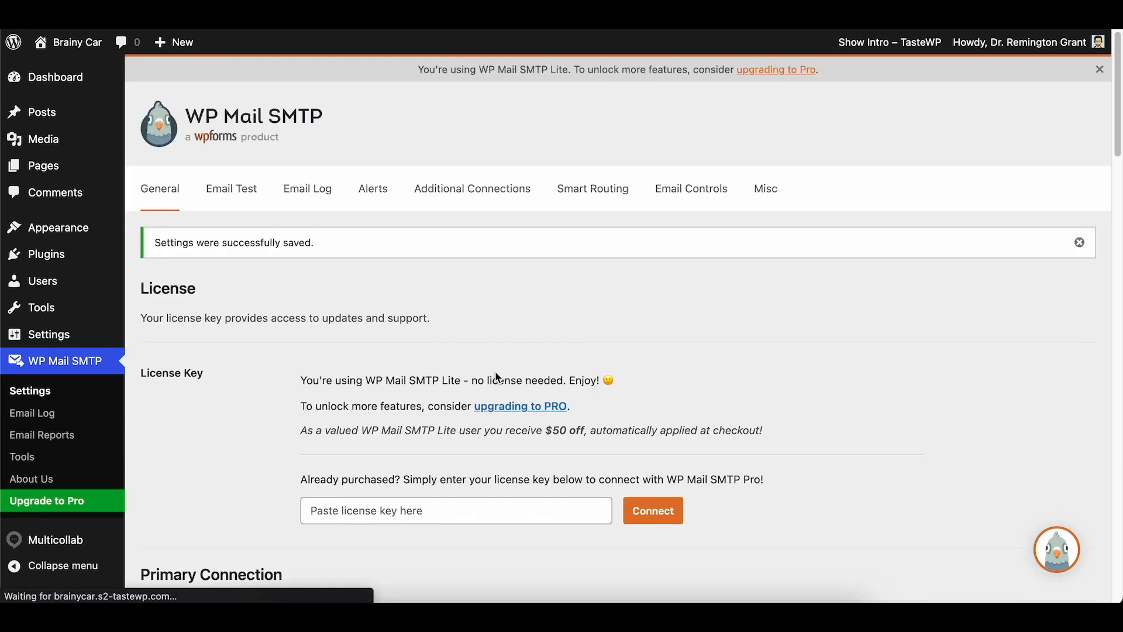
# Authorize WP Mail SMTP to send emails through the Google account, choosing the account and allowing wpmailsmtp.com access
pyautogui.scroll(-15, 498, 377)
pyautogui.scroll(-6, 493, 364)
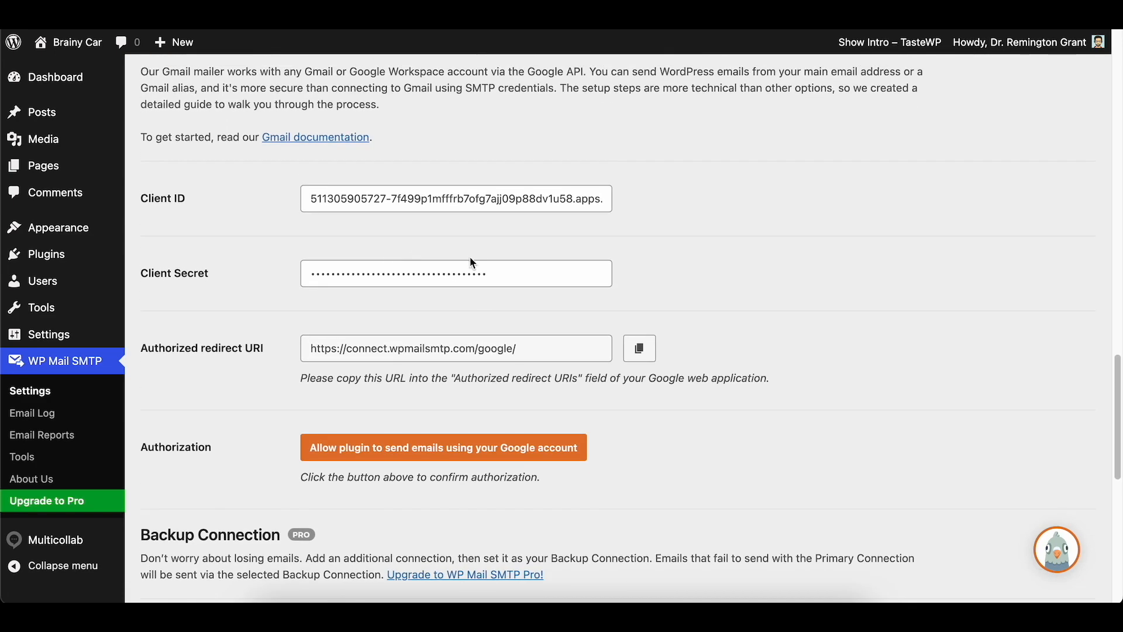
pyautogui.scroll(-1, 473, 263)
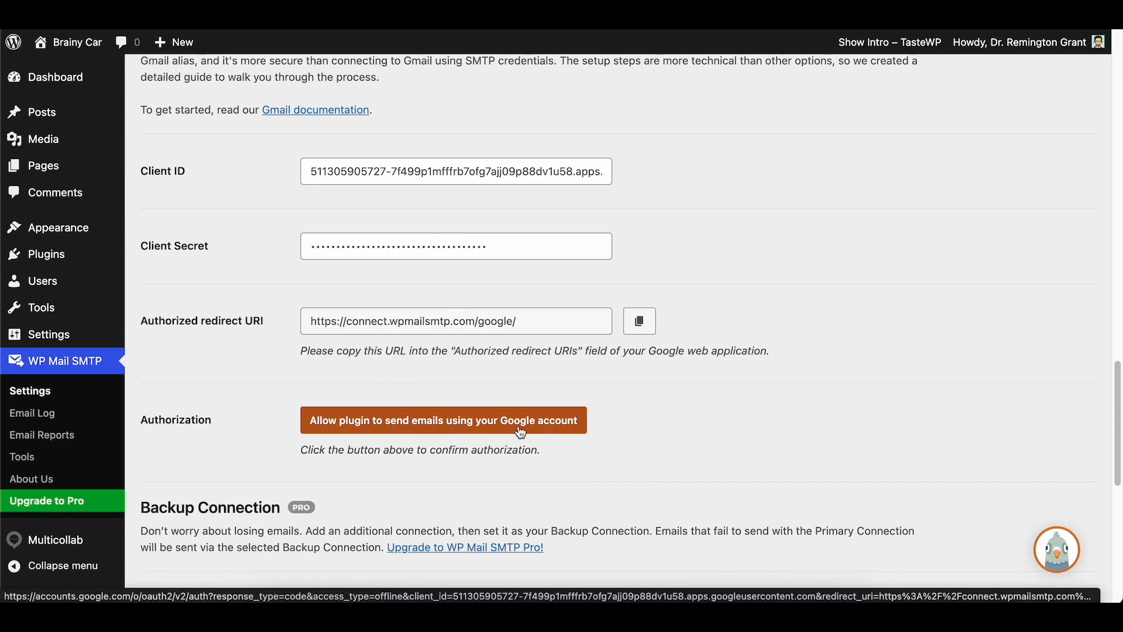
pyautogui.click(460, 432)
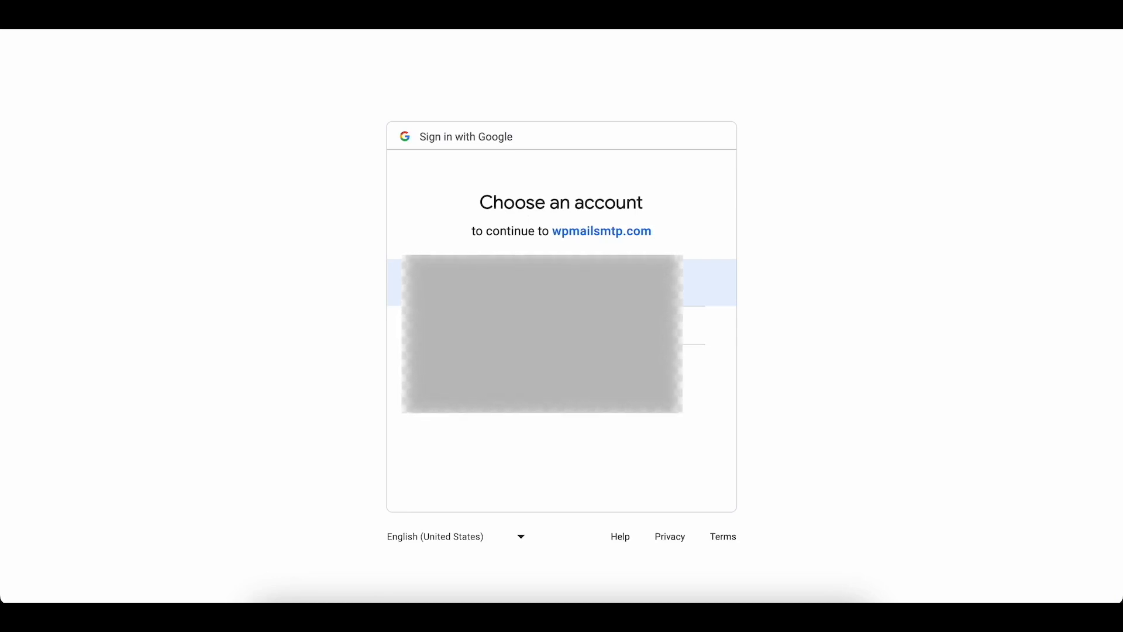
pyautogui.click(547, 260)
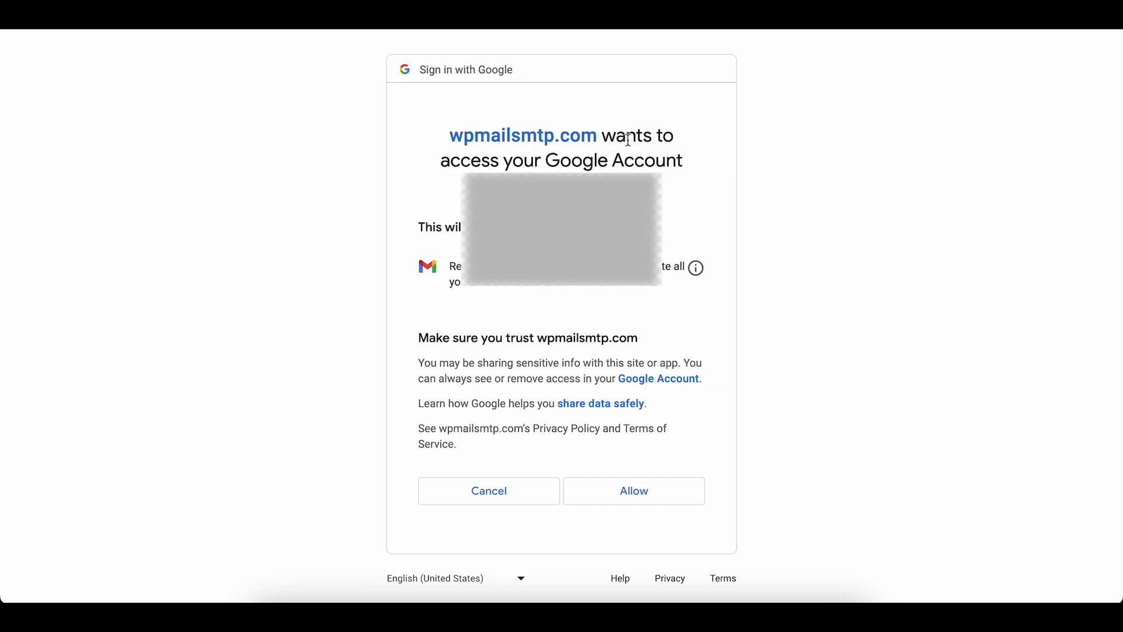
pyautogui.click(643, 495)
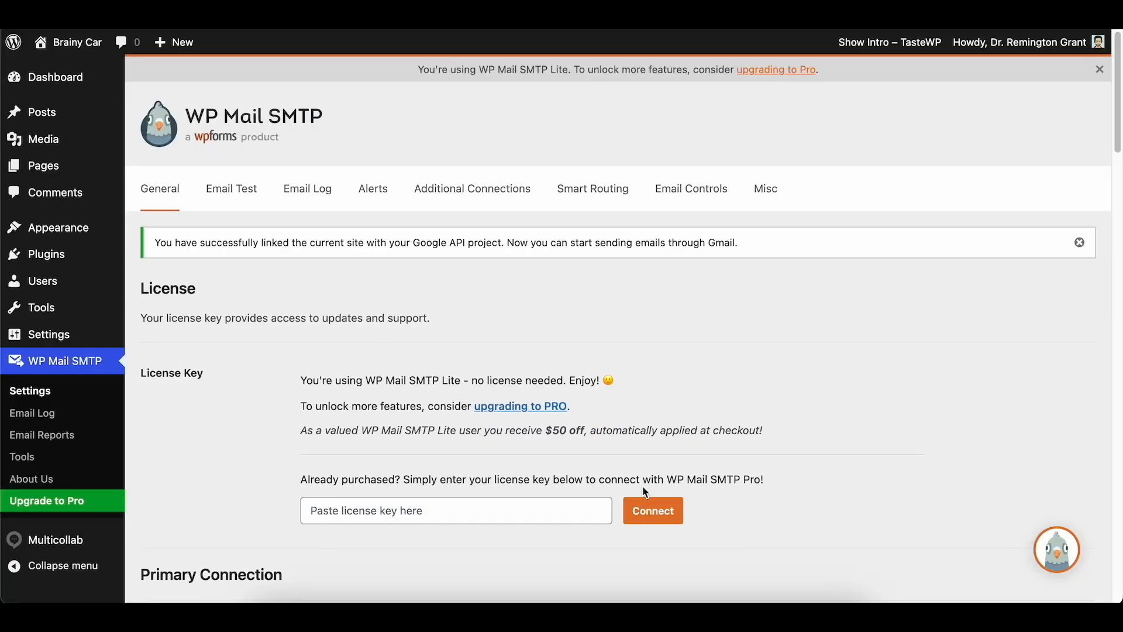
pyautogui.scroll(-4, 627, 351)
pyautogui.scroll(3, 630, 349)
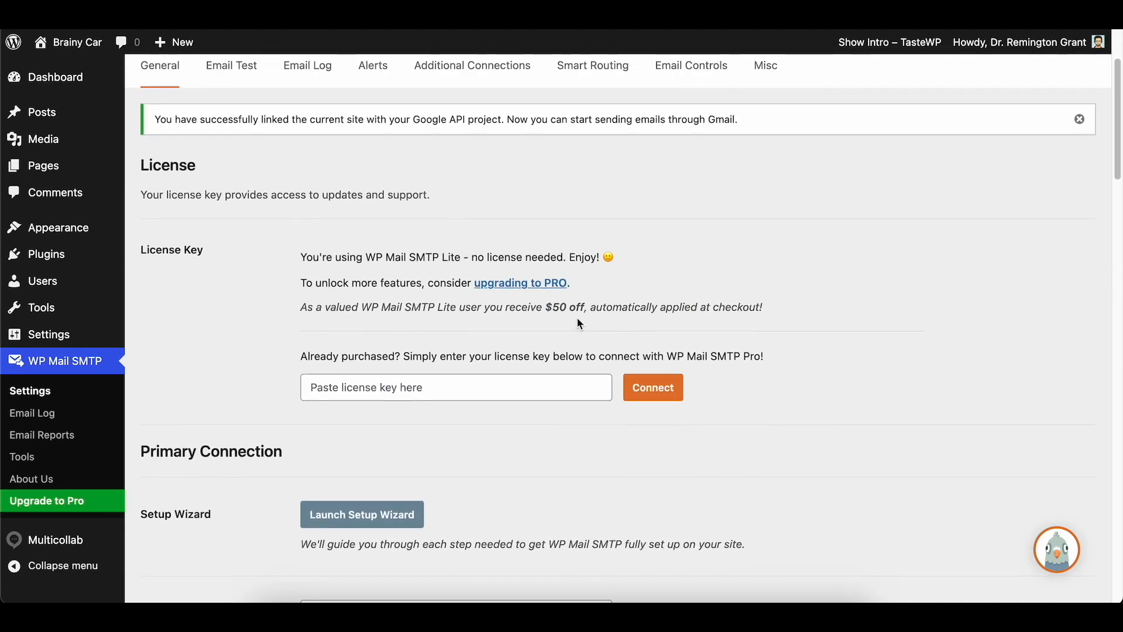
pyautogui.scroll(2, 538, 183)
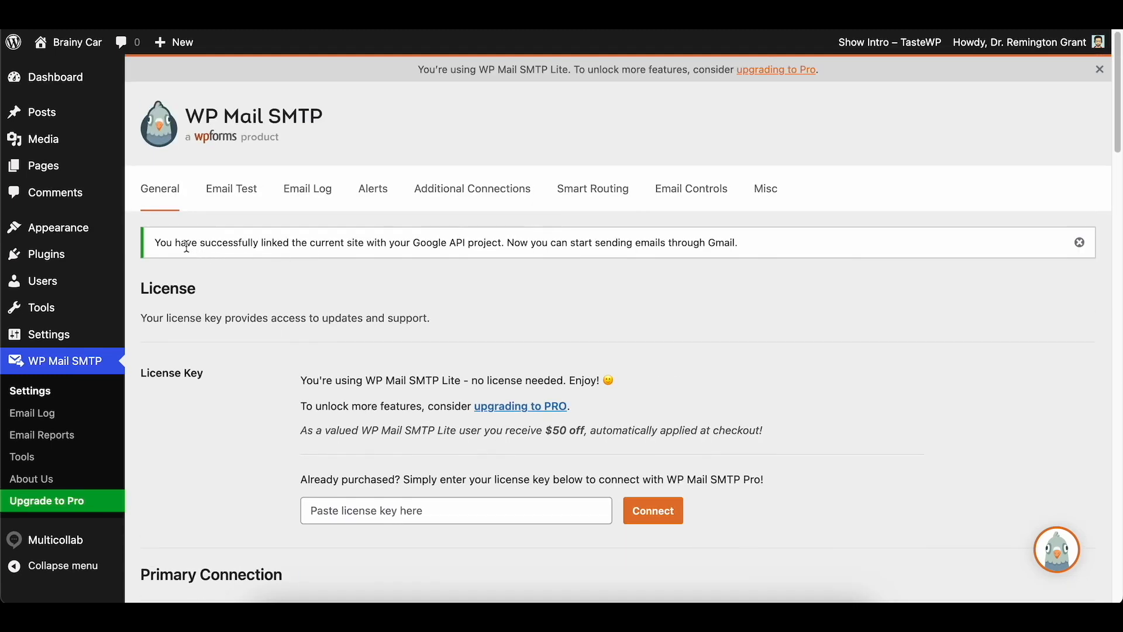
# Read the Google API link notice and review the sender and mailer values in the WP Mail SMTP general settings
pyautogui.moveTo(160, 247); pyautogui.dragTo(333, 243)
pyautogui.click(334, 242)
pyautogui.click(188, 239)
pyautogui.moveTo(155, 243); pyautogui.dragTo(217, 247)
pyautogui.click(216, 247)
pyautogui.moveTo(520, 245); pyautogui.dragTo(673, 240)
pyautogui.click(701, 240)
pyautogui.click(750, 241)
pyautogui.scroll(-8, 703, 252)
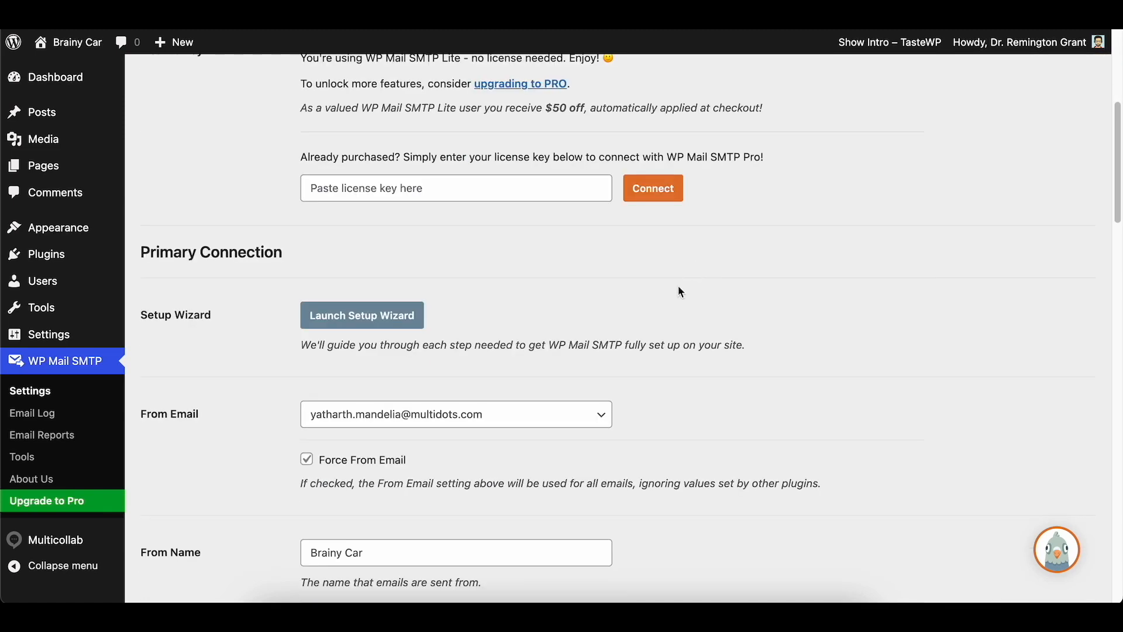
pyautogui.scroll(2, 585, 313)
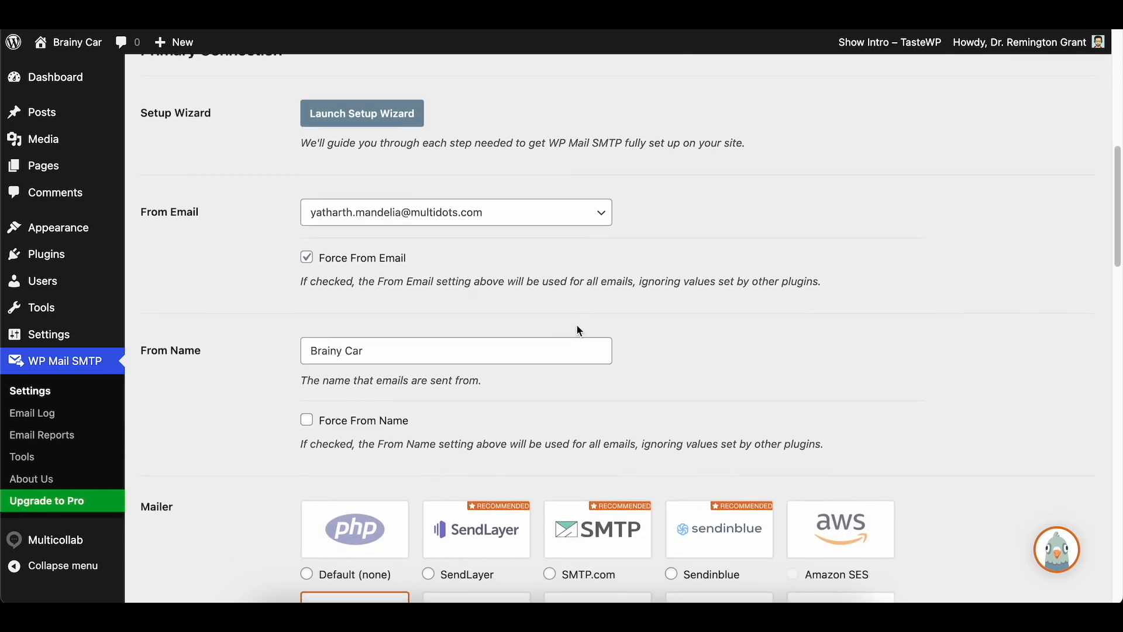
pyautogui.scroll(-10, 563, 303)
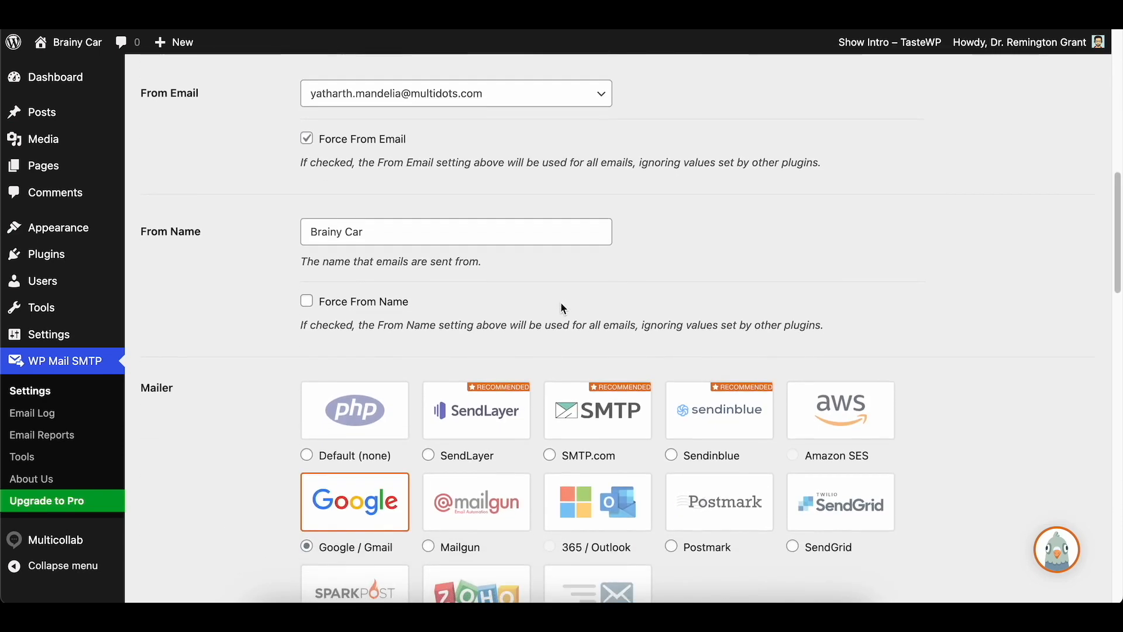
pyautogui.scroll(15, 550, 342)
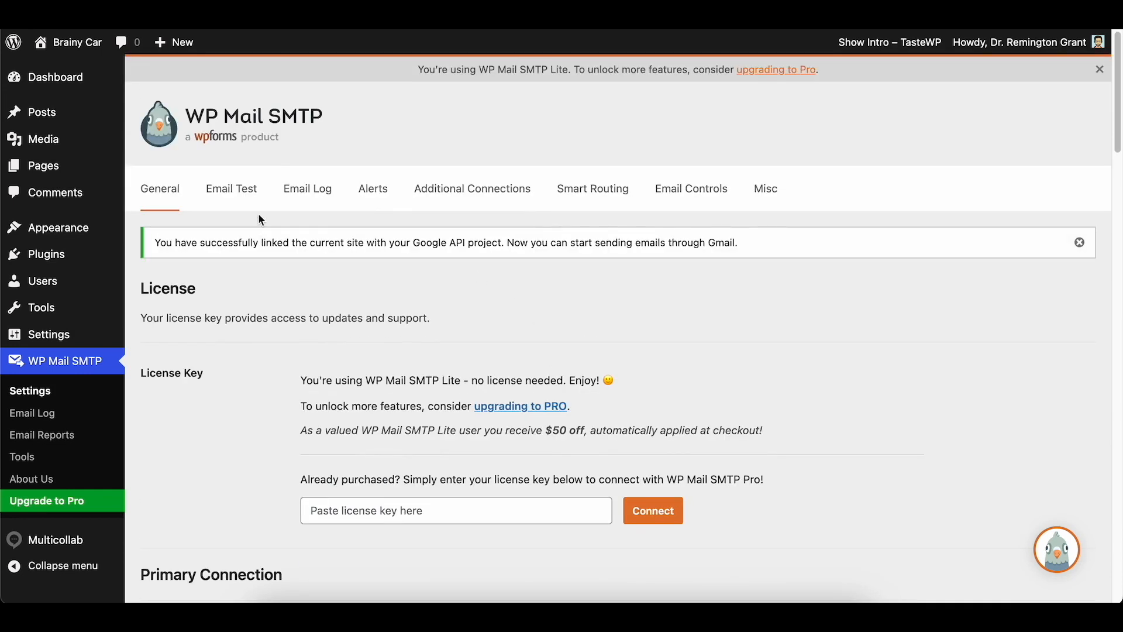
# Send an HTML test email to the prefilled address from the WP Mail SMTP email test page
pyautogui.click(242, 200)
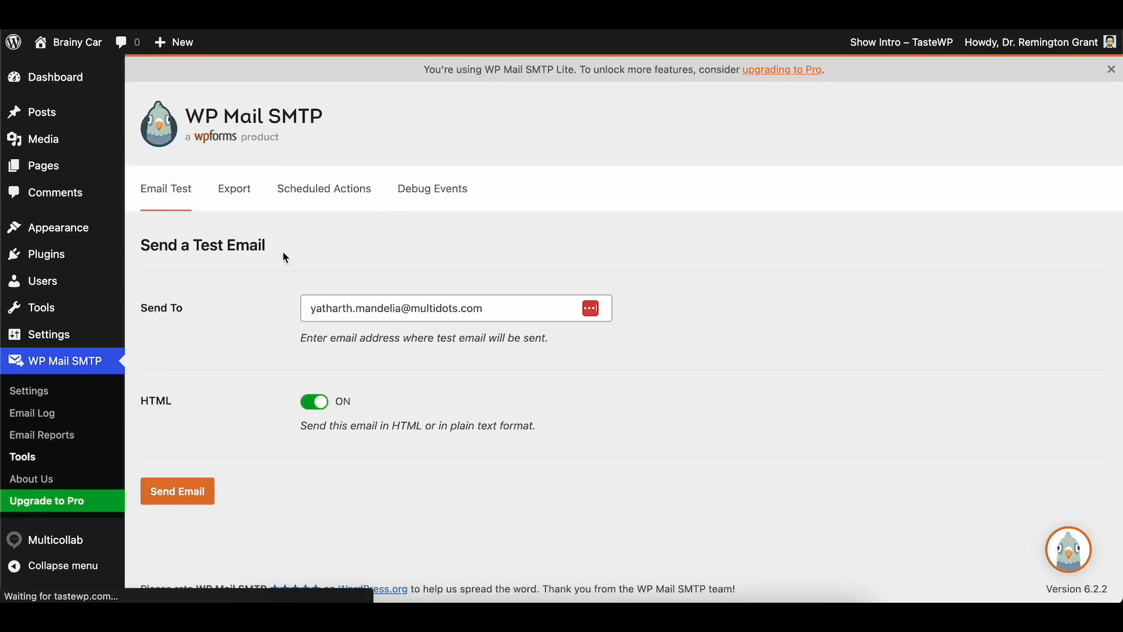
pyautogui.click(191, 500)
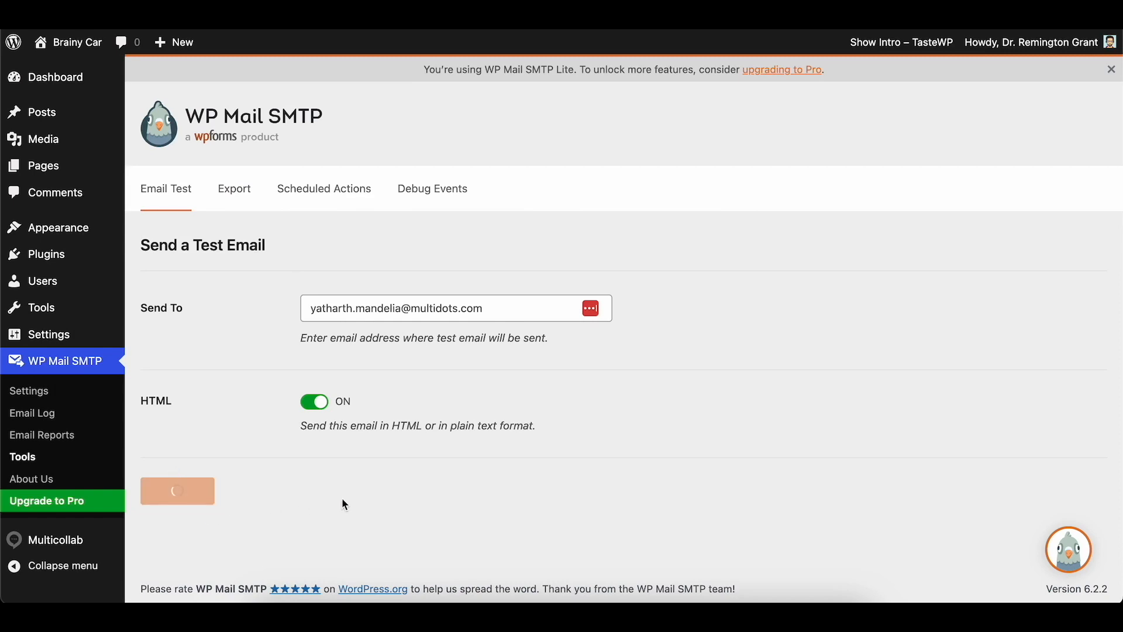
pyautogui.scroll(-3, 353, 409)
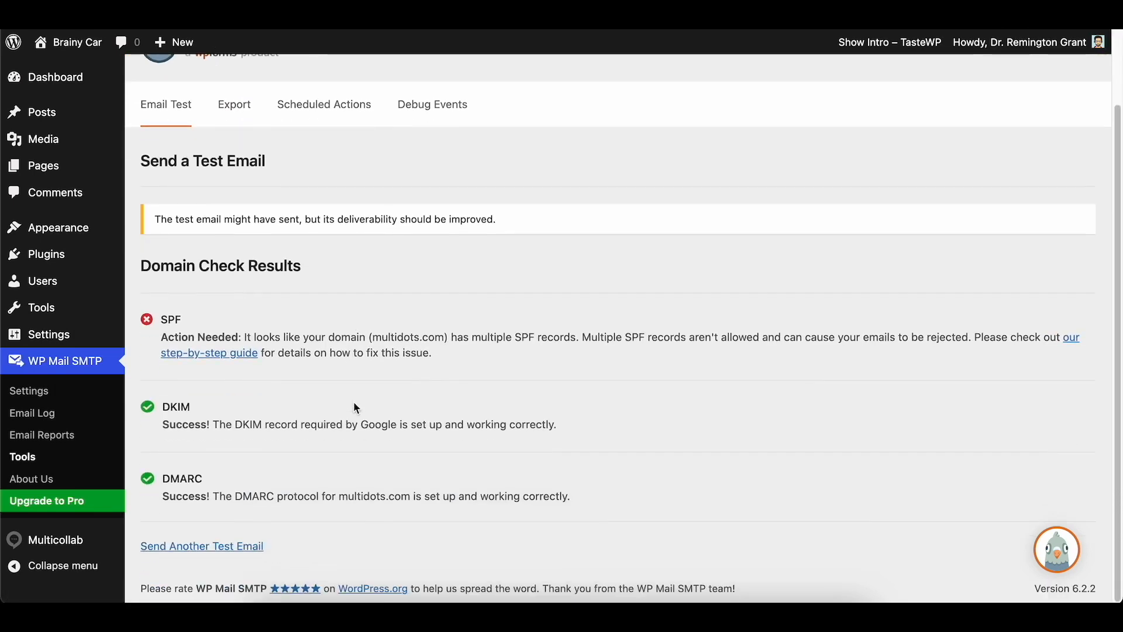
# Examine the test email's delivery notice and the page with the domain check results
pyautogui.moveTo(176, 218); pyautogui.dragTo(323, 216)
pyautogui.click(318, 218)
pyautogui.moveTo(190, 221); pyautogui.dragTo(497, 223)
pyautogui.click(339, 220)
pyautogui.click(465, 216)
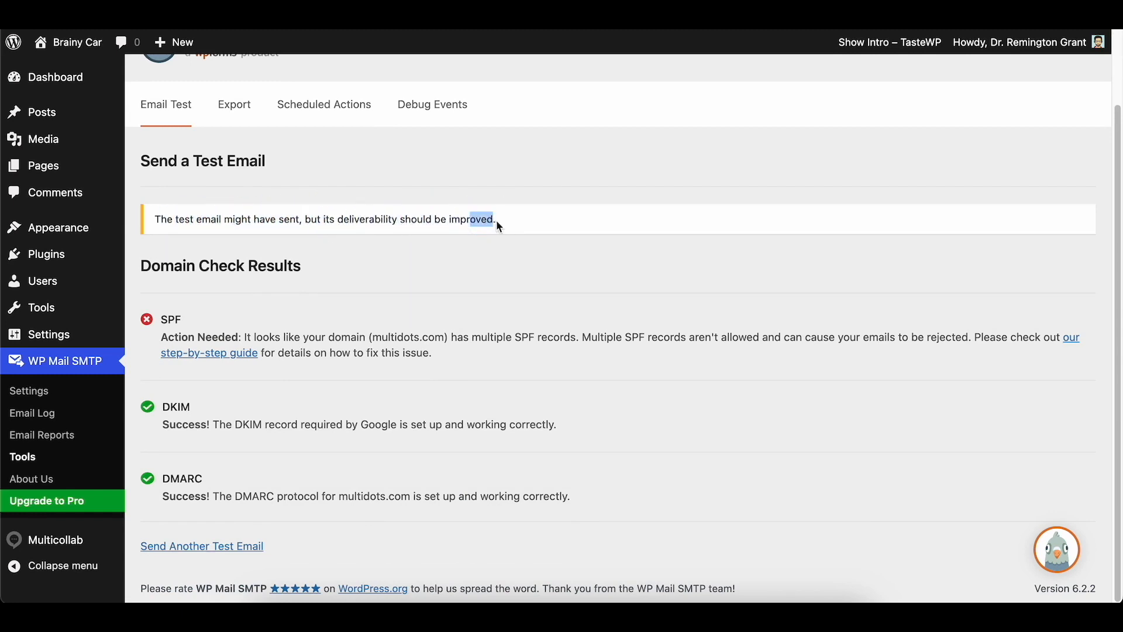
pyautogui.moveTo(411, 225); pyautogui.dragTo(482, 219)
pyautogui.click(482, 219)
pyautogui.scroll(1, 459, 245)
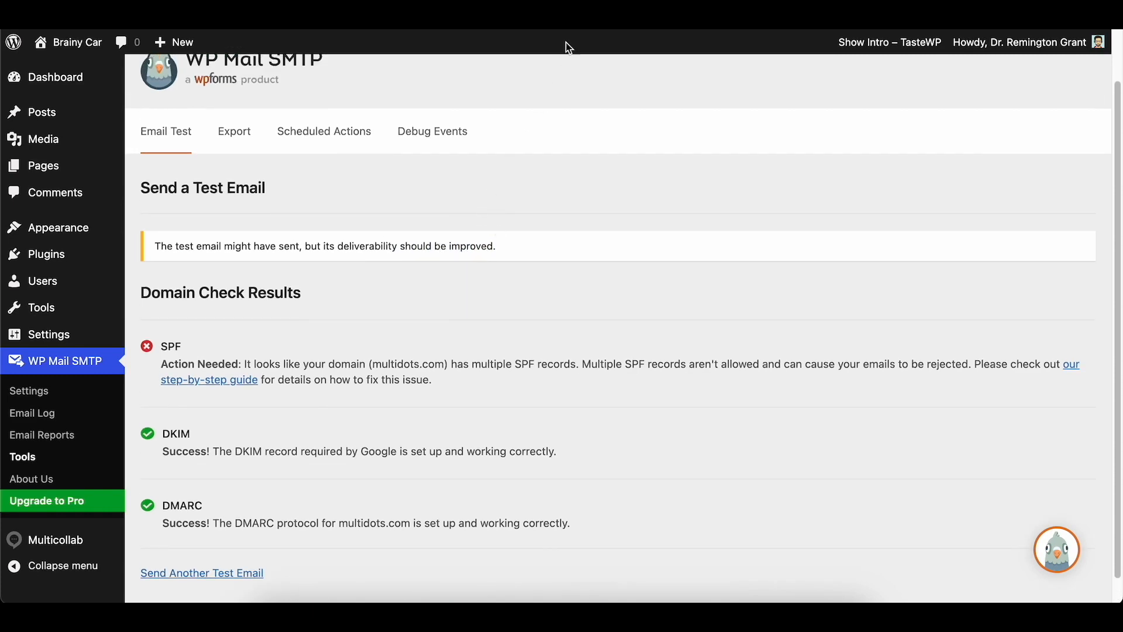
pyautogui.scroll(2, 523, 178)
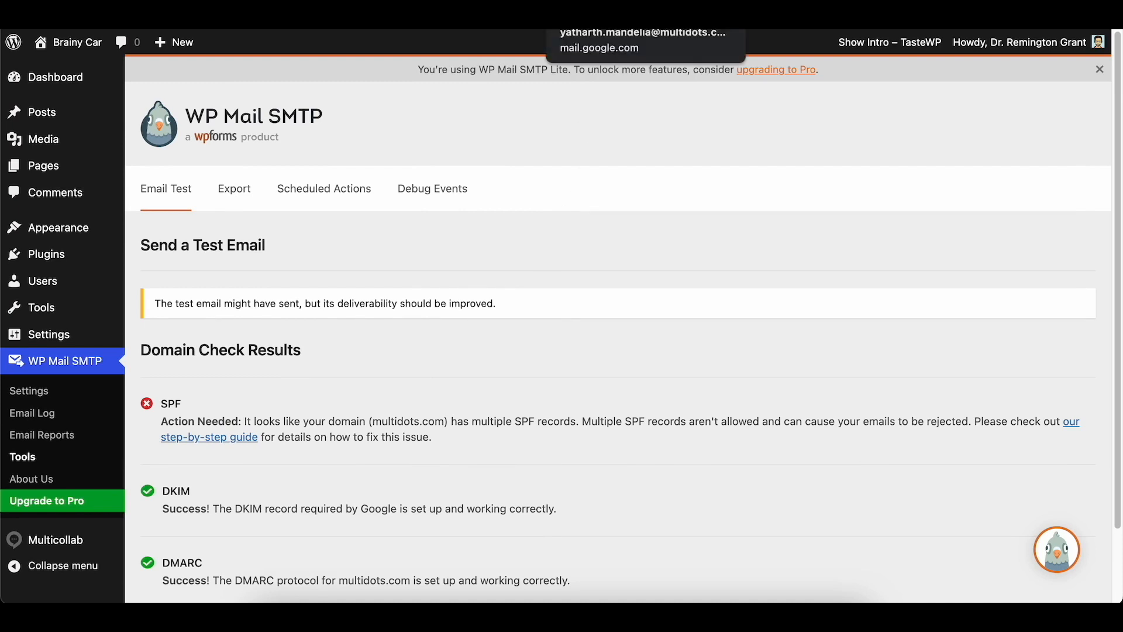
# Switch to Gmail, refresh the inbox, and open and read the WP Mail SMTP HTML test email
pyautogui.click(608, 4)
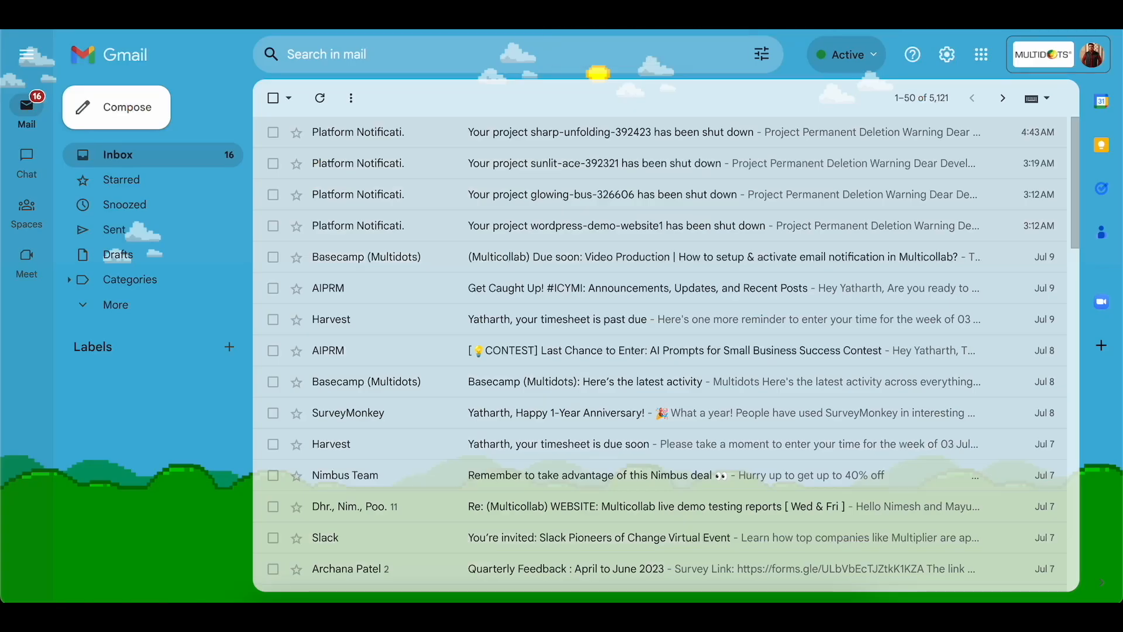
pyautogui.click(320, 98)
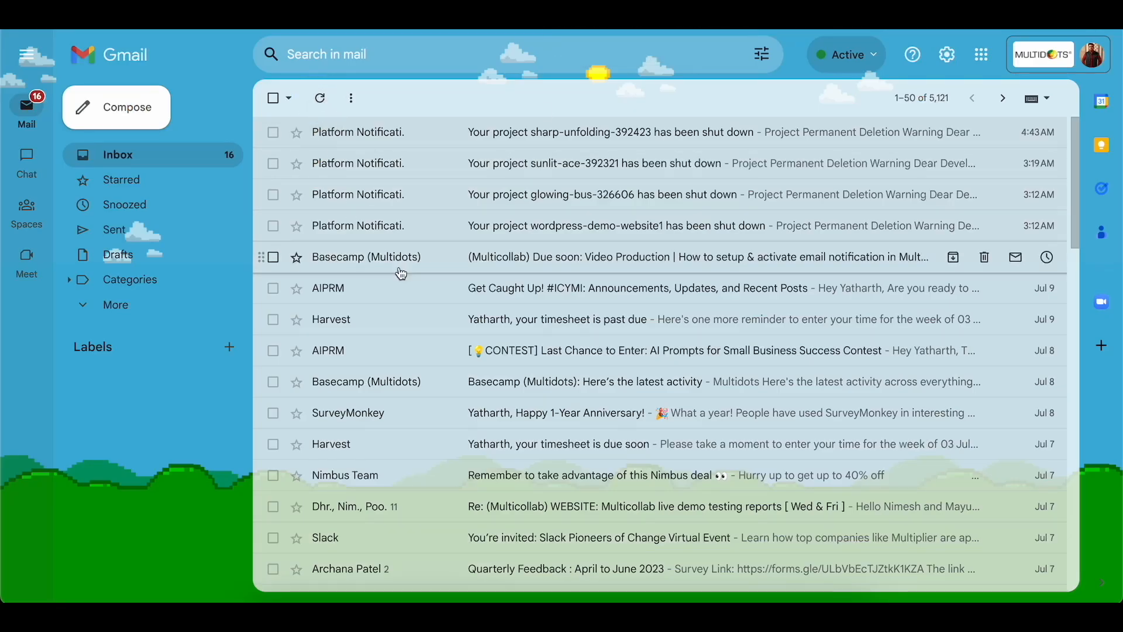
pyautogui.click(609, 133)
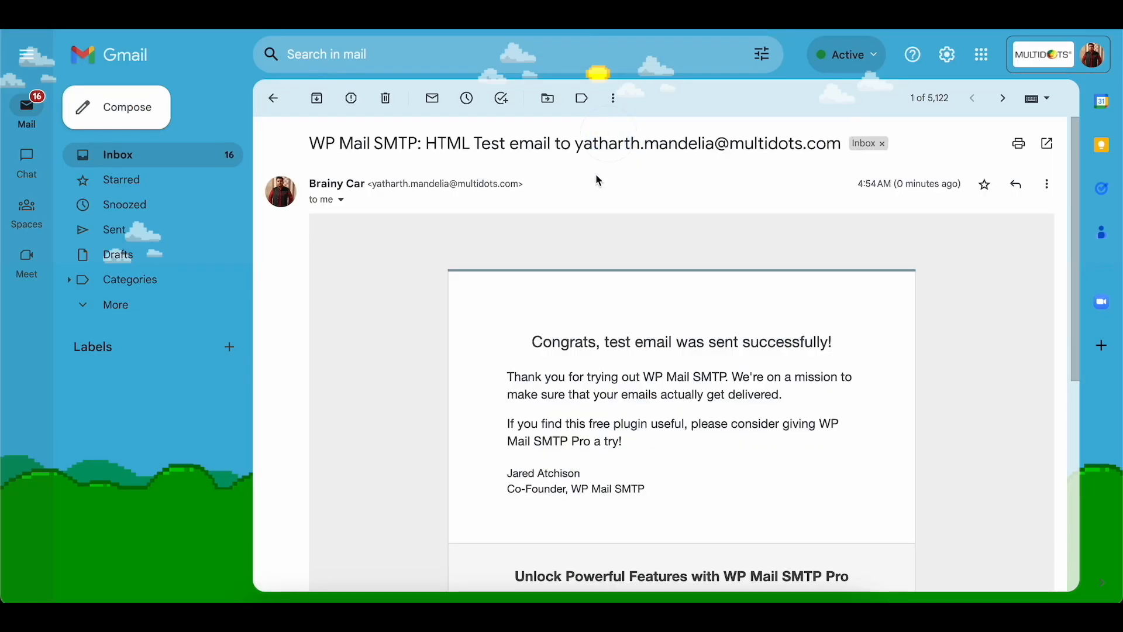
pyautogui.scroll(-3, 539, 301)
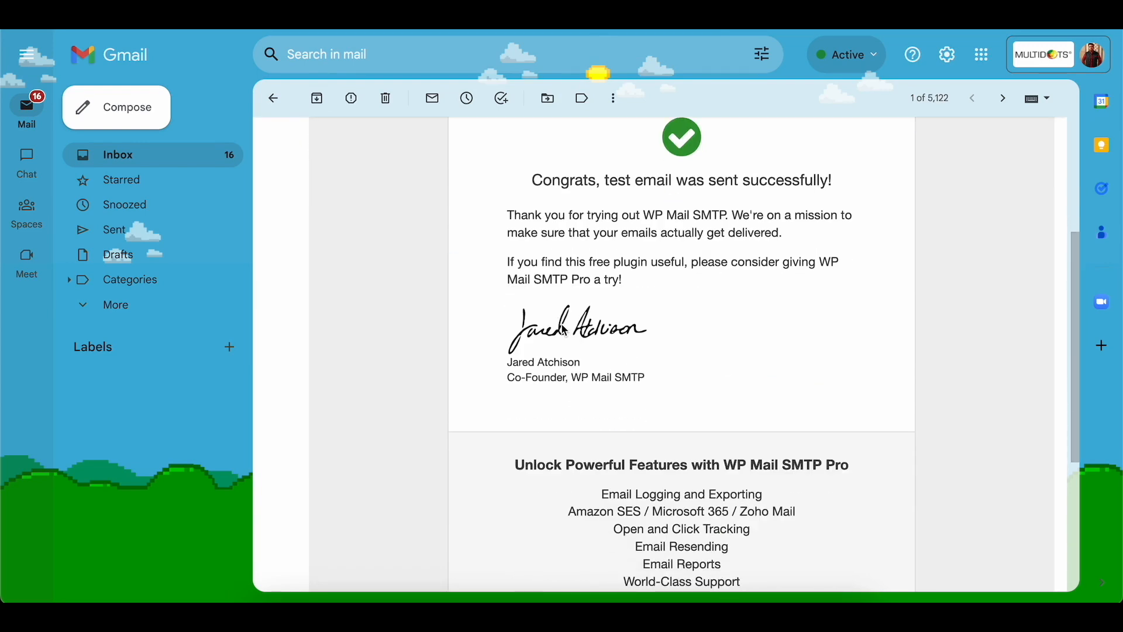
pyautogui.moveTo(536, 331); pyautogui.dragTo(787, 325)
pyautogui.click(802, 325)
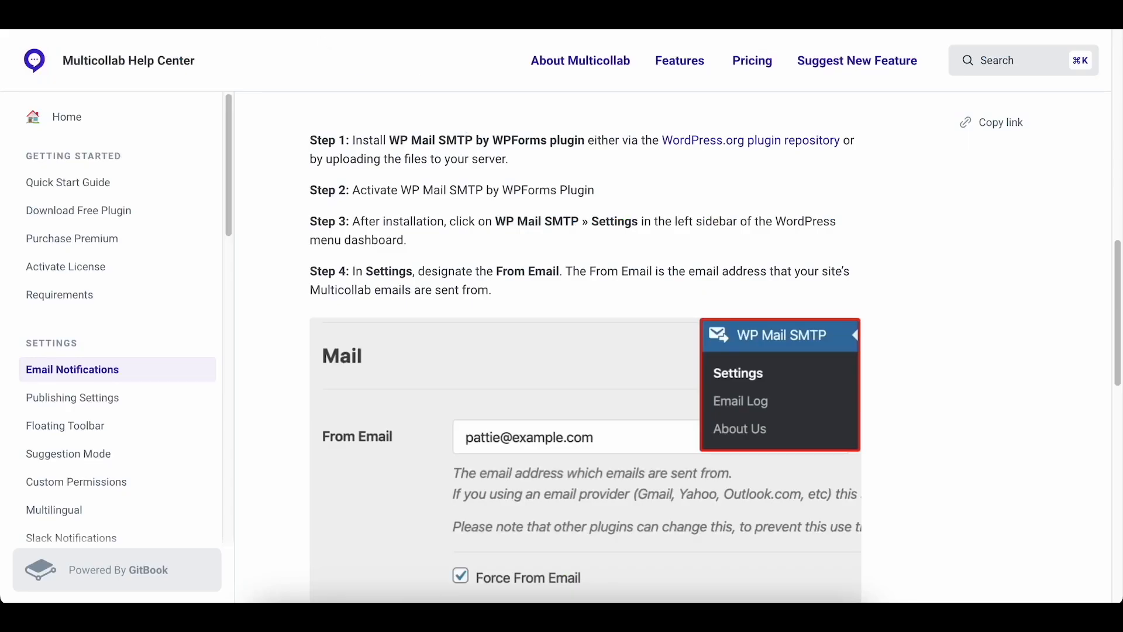
# Switch to the "Global Warming: An Overview" post in WordPress and start a comment on "naturally produced" in the first paragraph
pyautogui.click(216, 7)
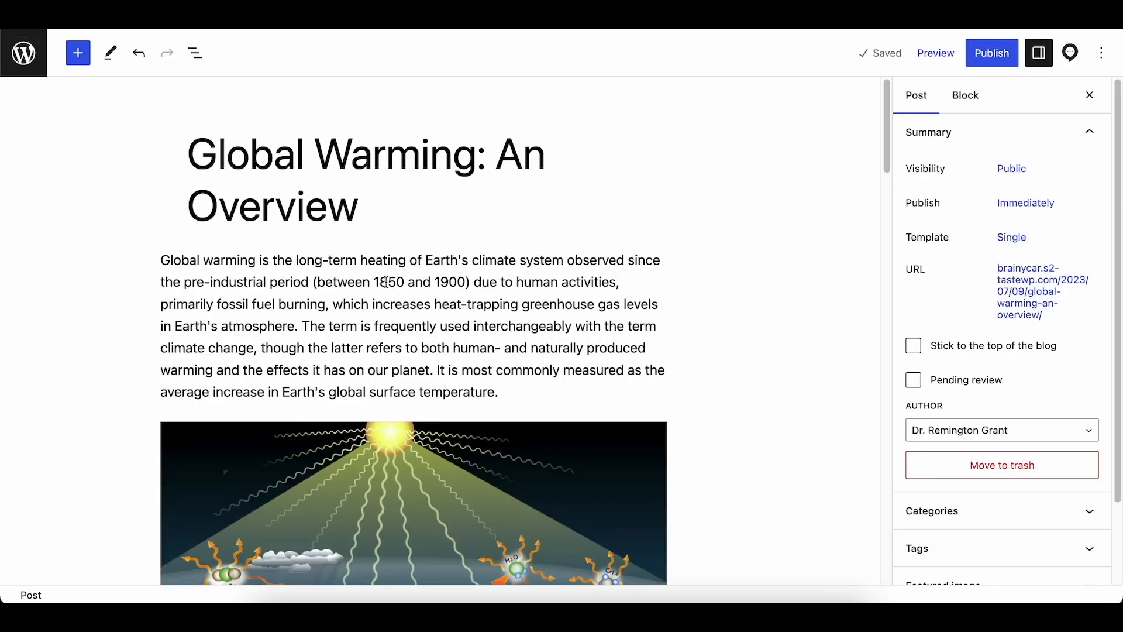
pyautogui.click(327, 279)
pyautogui.moveTo(379, 302); pyautogui.dragTo(523, 303)
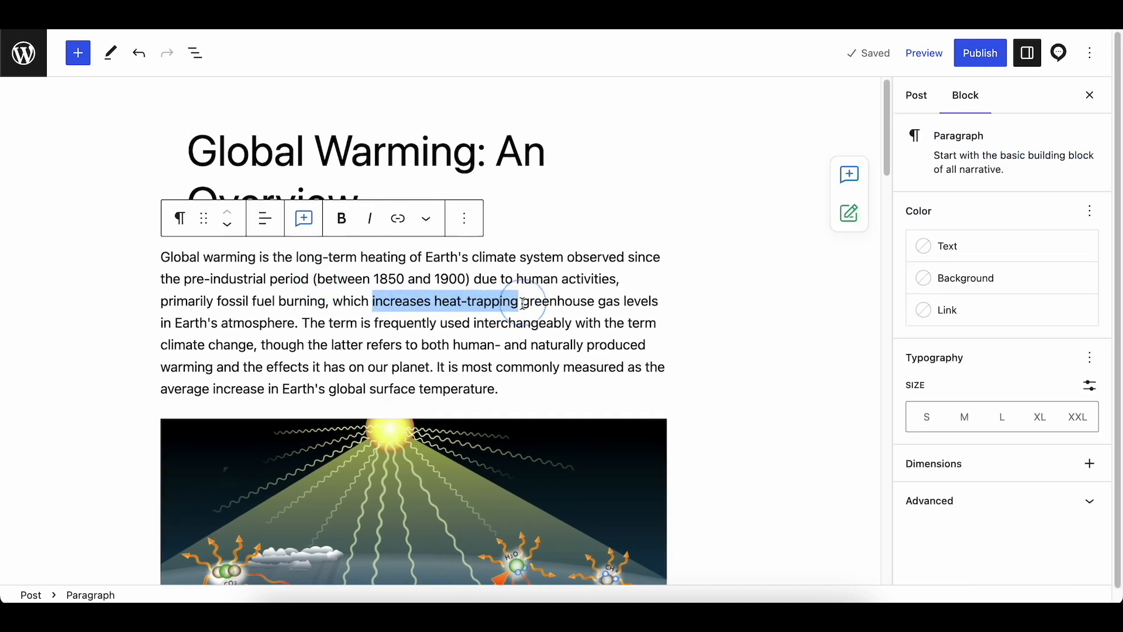
pyautogui.moveTo(531, 345); pyautogui.dragTo(647, 345)
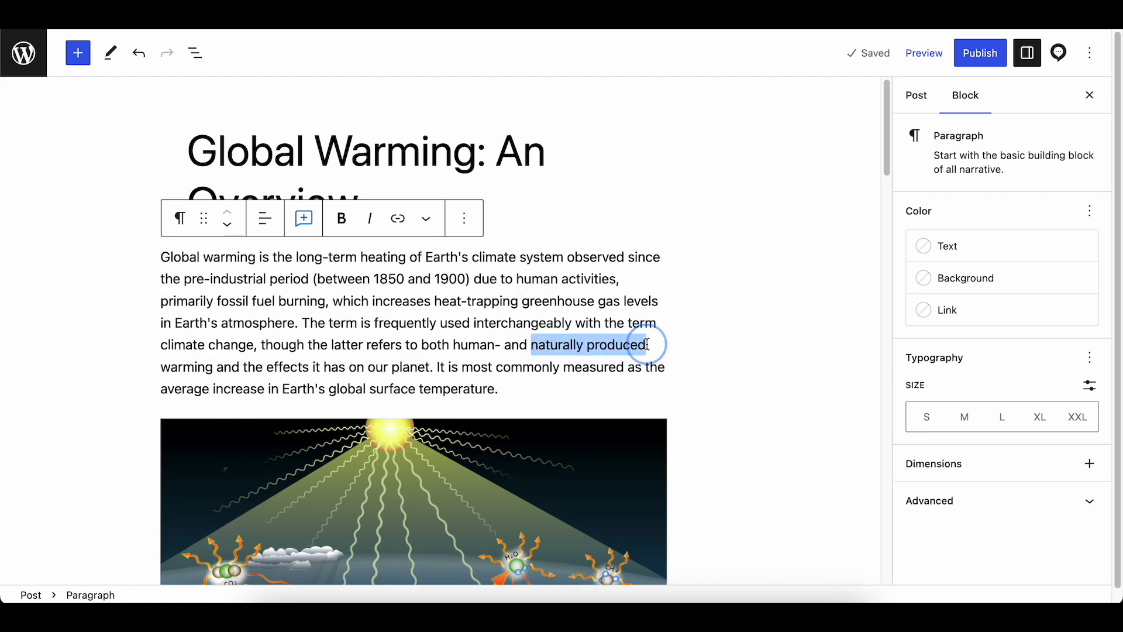
pyautogui.click(304, 218)
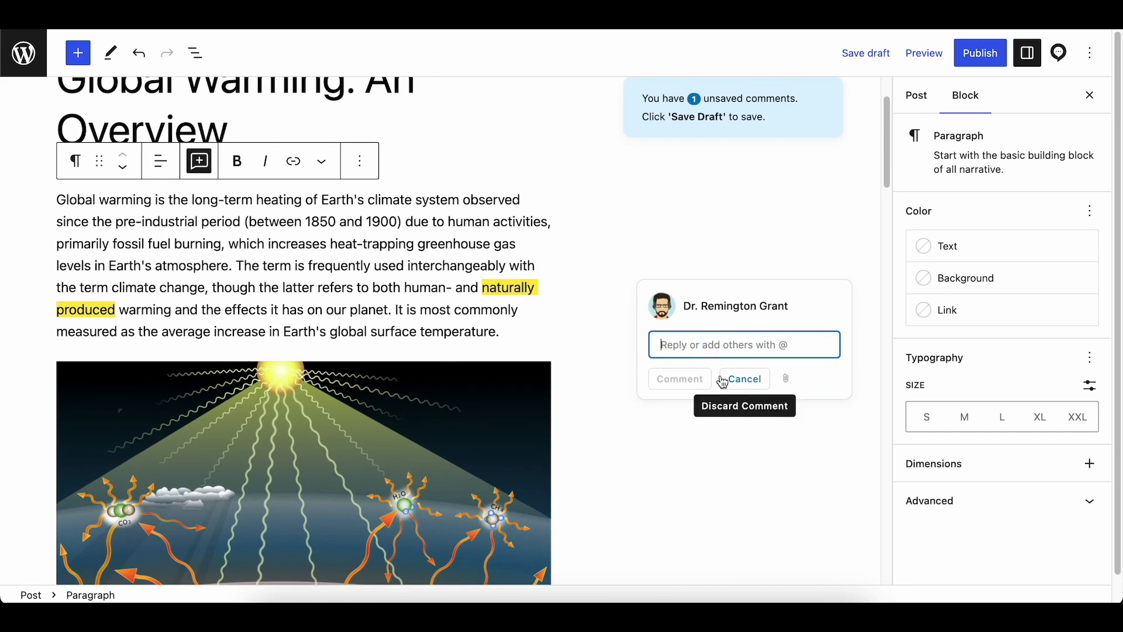
pyautogui.write('@')
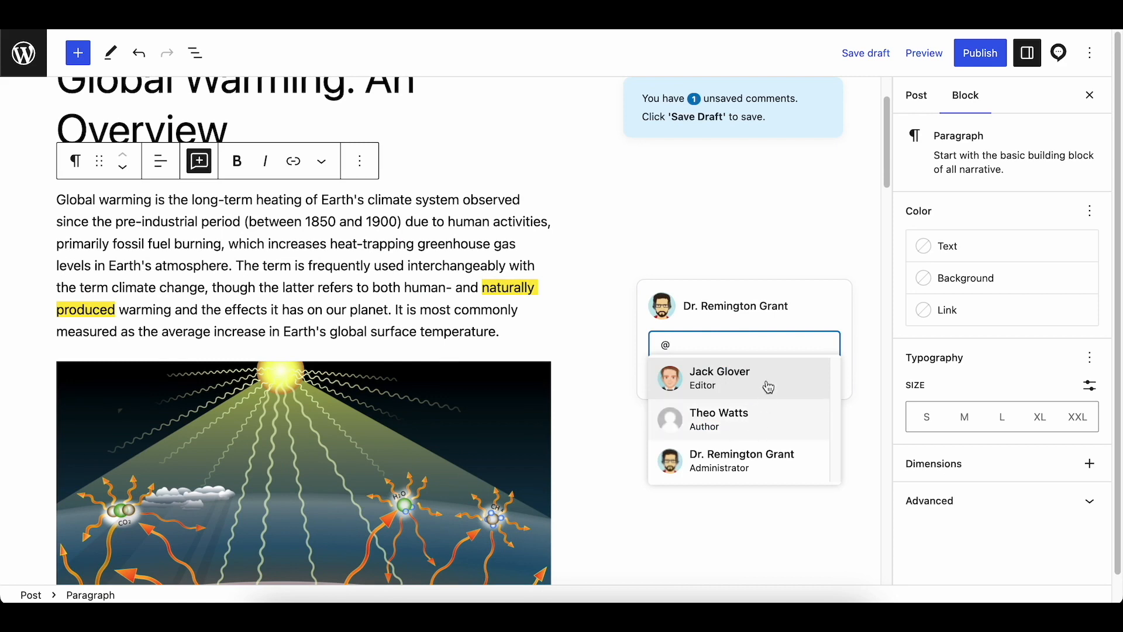
pyautogui.click(742, 380)
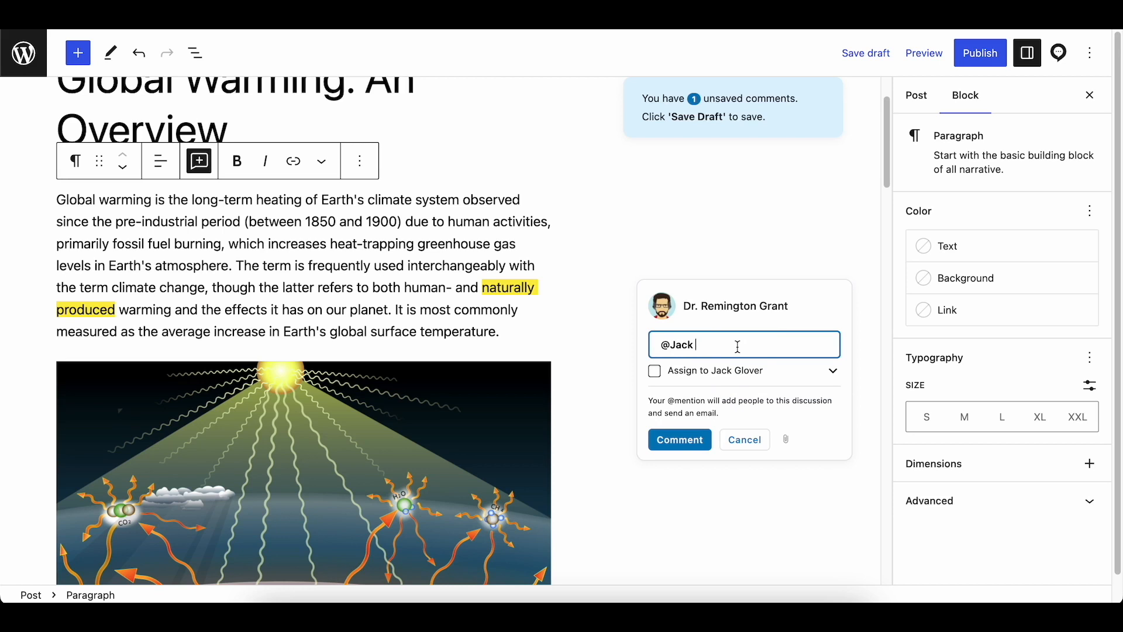
pyautogui.write('Please add a hyo')
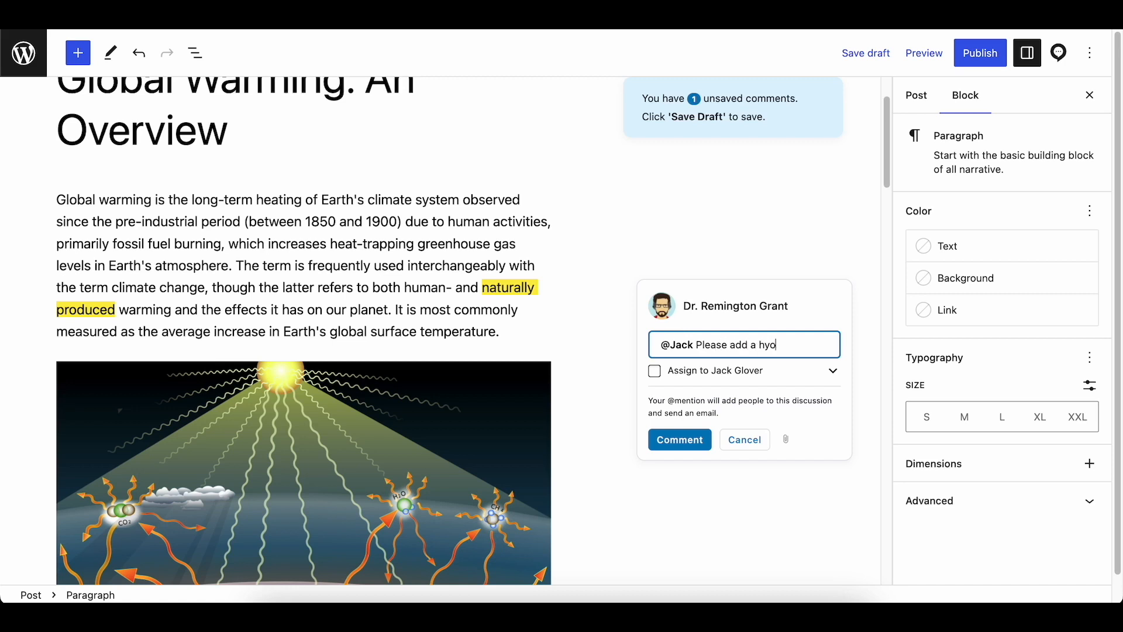
pyautogui.press('BackSpace')
pyautogui.write('pen between the selected words')
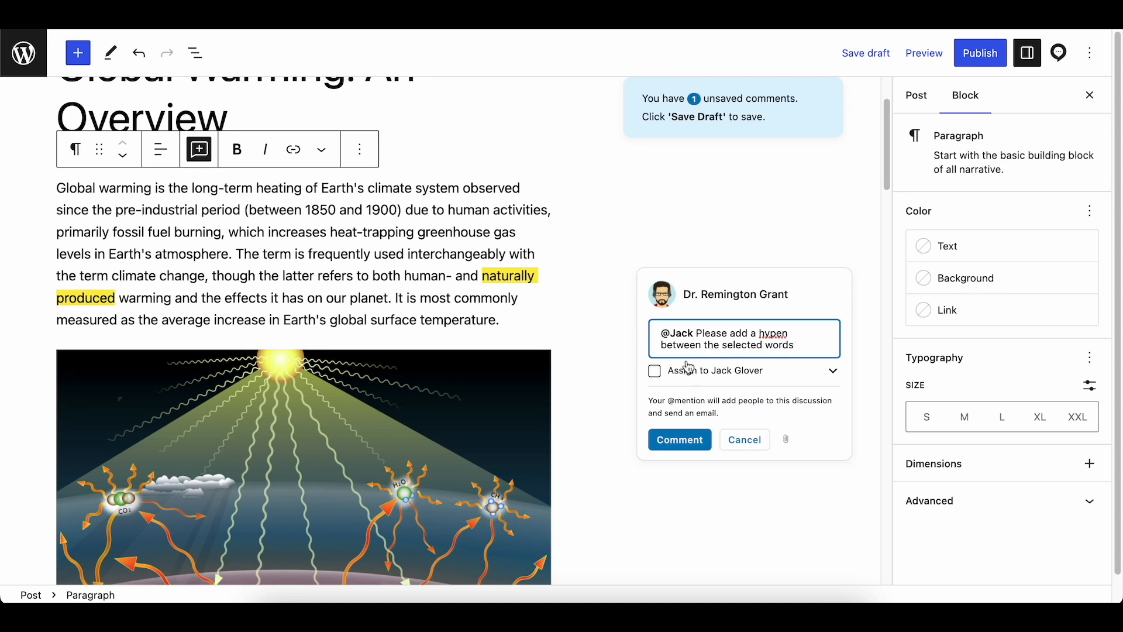
pyautogui.click(689, 447)
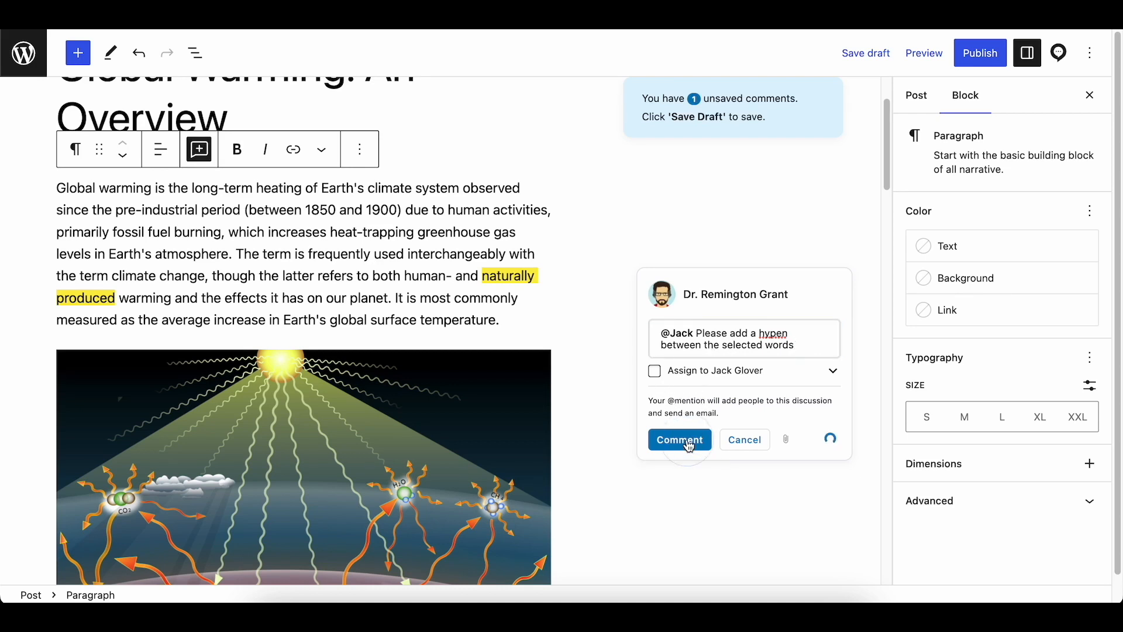
pyautogui.click(859, 63)
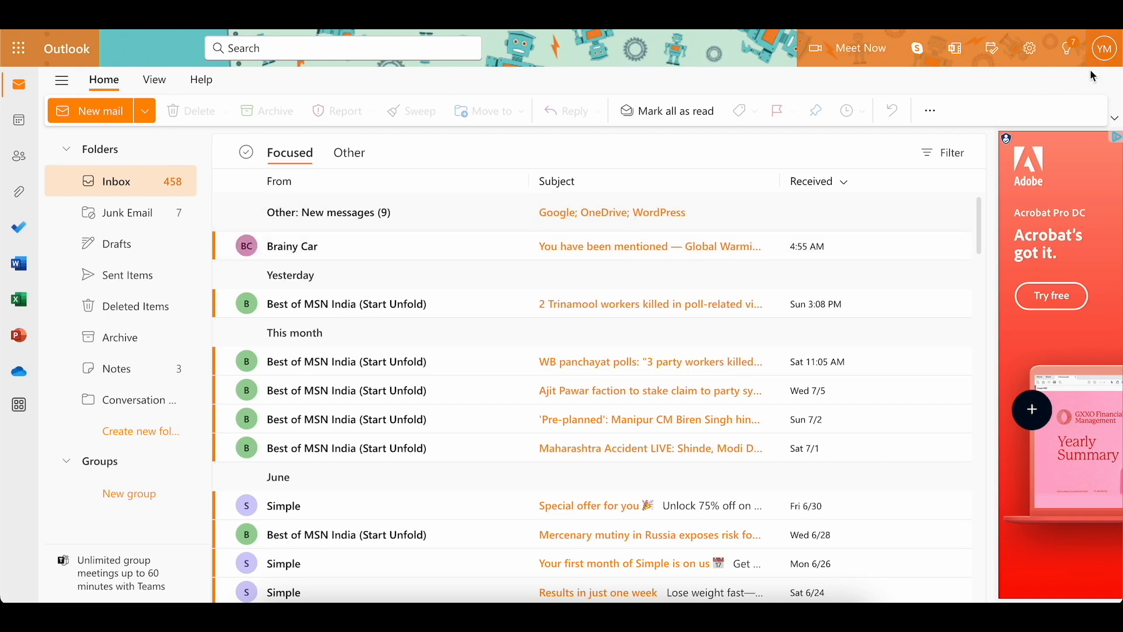
# In the mentioned user's Outlook inbox, open the "You have been mentioned" email from Brainy Car and read its comment details
pyautogui.click(391, 261)
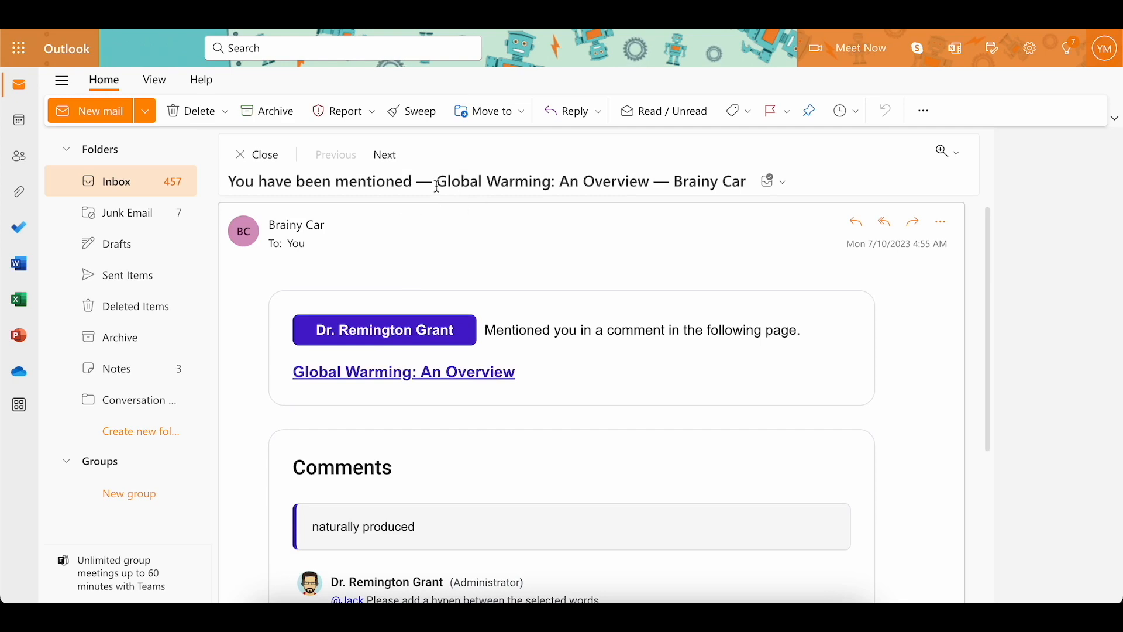
pyautogui.scroll(-1, 520, 324)
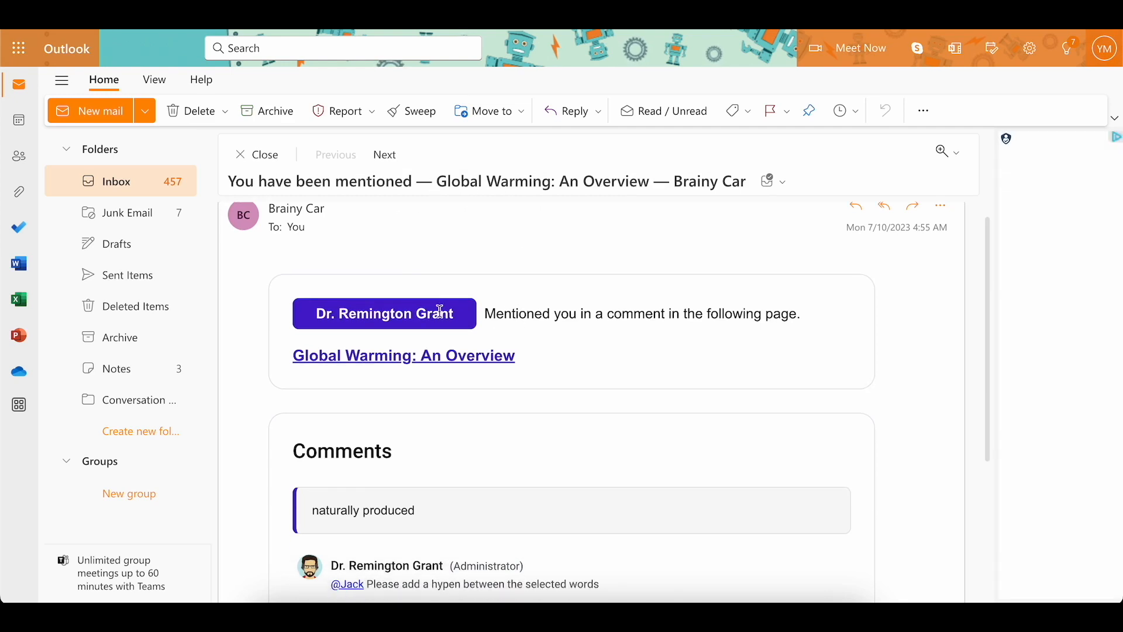
pyautogui.moveTo(484, 311); pyautogui.dragTo(780, 311)
pyautogui.click(602, 320)
pyautogui.scroll(1, 601, 320)
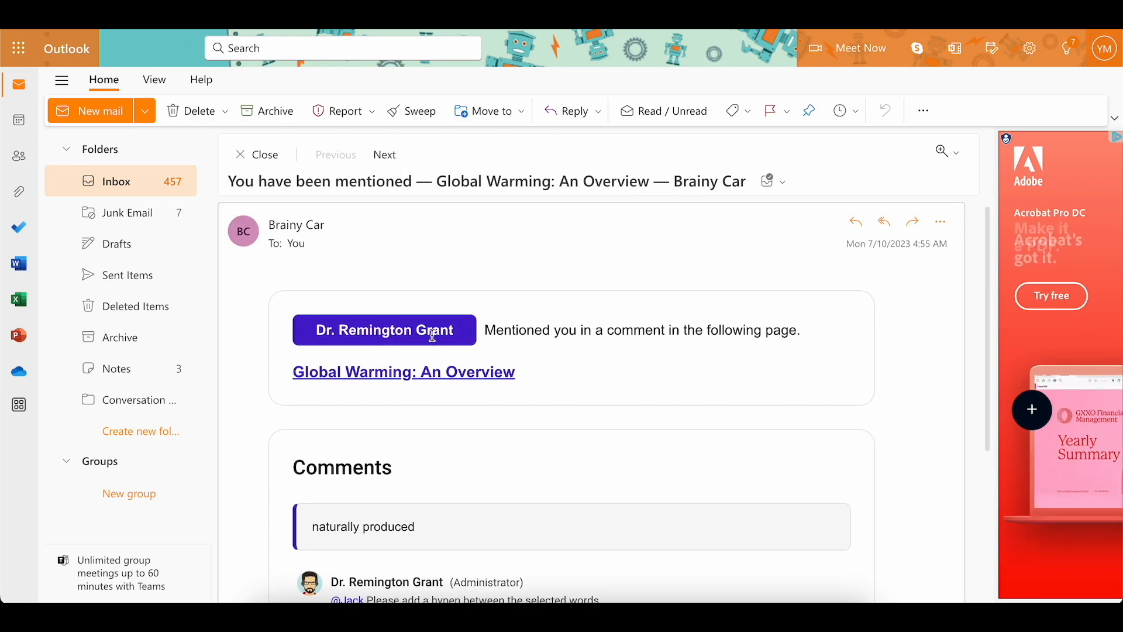
pyautogui.moveTo(497, 330); pyautogui.dragTo(510, 328)
pyautogui.click(610, 329)
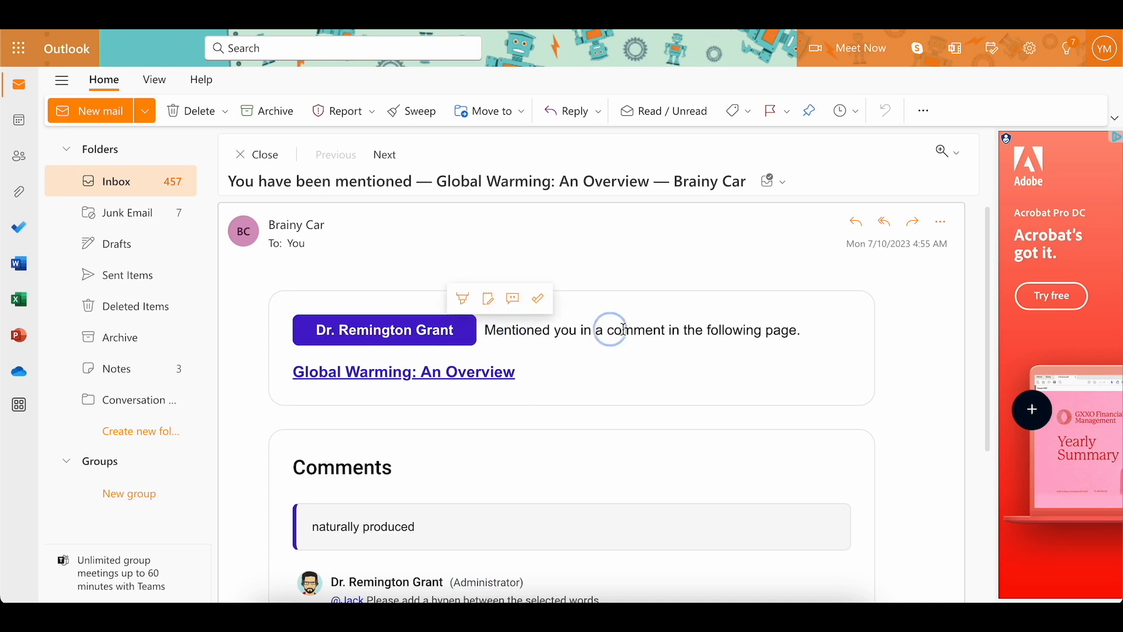
pyautogui.scroll(-2, 733, 337)
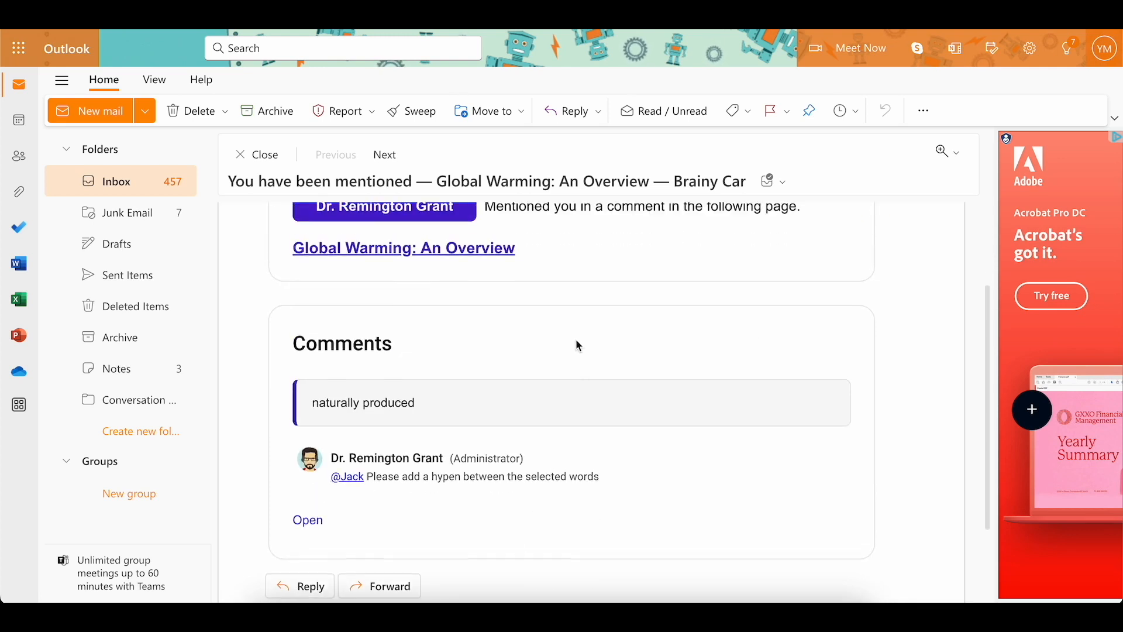
pyautogui.scroll(-2, 485, 353)
pyautogui.moveTo(314, 320); pyautogui.dragTo(435, 322)
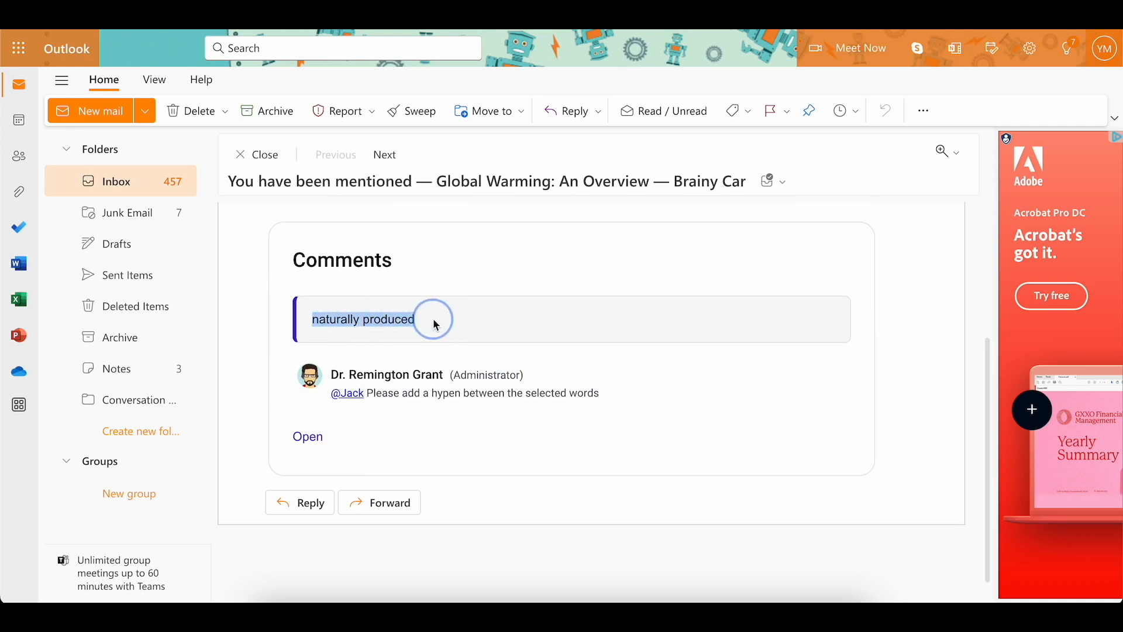
pyautogui.moveTo(369, 397)
pyautogui.mouseDown()
pyautogui.moveTo(597, 393)
pyautogui.moveTo(368, 397)
pyautogui.mouseUp()
pyautogui.click(449, 399)
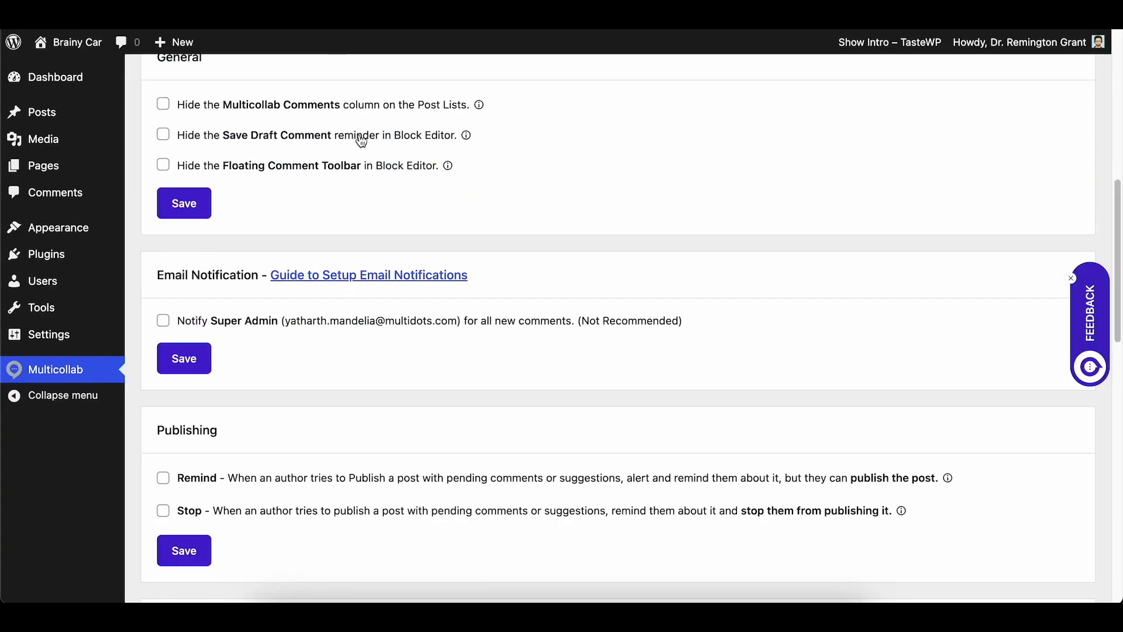
# In the Multicollab settings in WordPress, enable Super Admin email notification for all new comments and save the setting
pyautogui.click(163, 320)
pyautogui.click(183, 358)
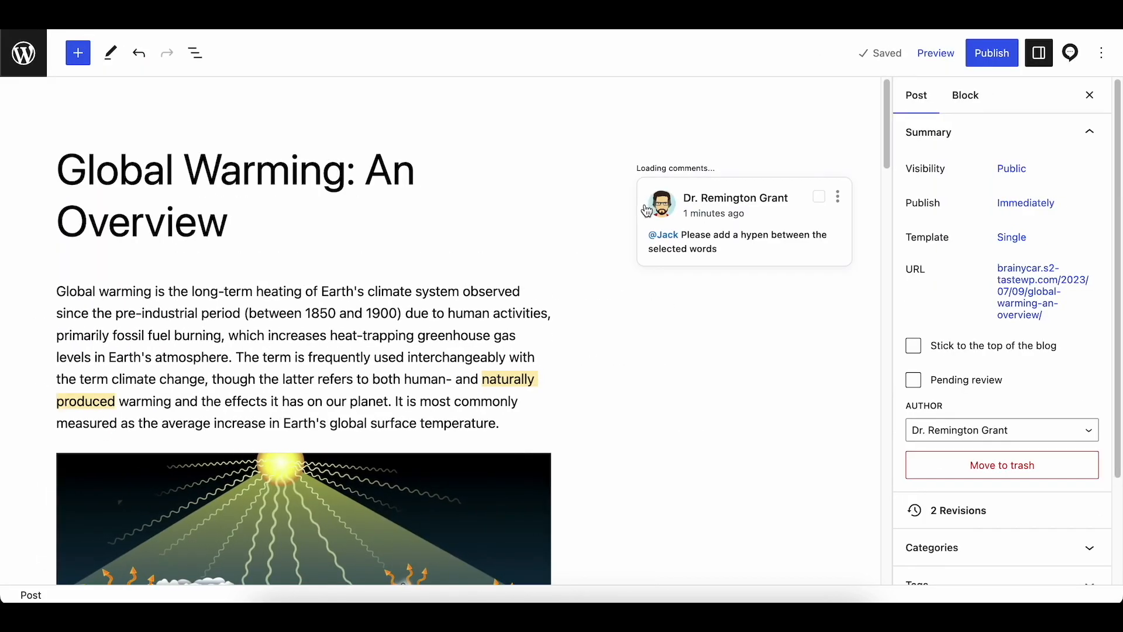
# In the "Global Warming: An Overview" post, start a comment on "most commonly measured" in the first paragraph
pyautogui.scroll(-3, 528, 275)
pyautogui.click(445, 267)
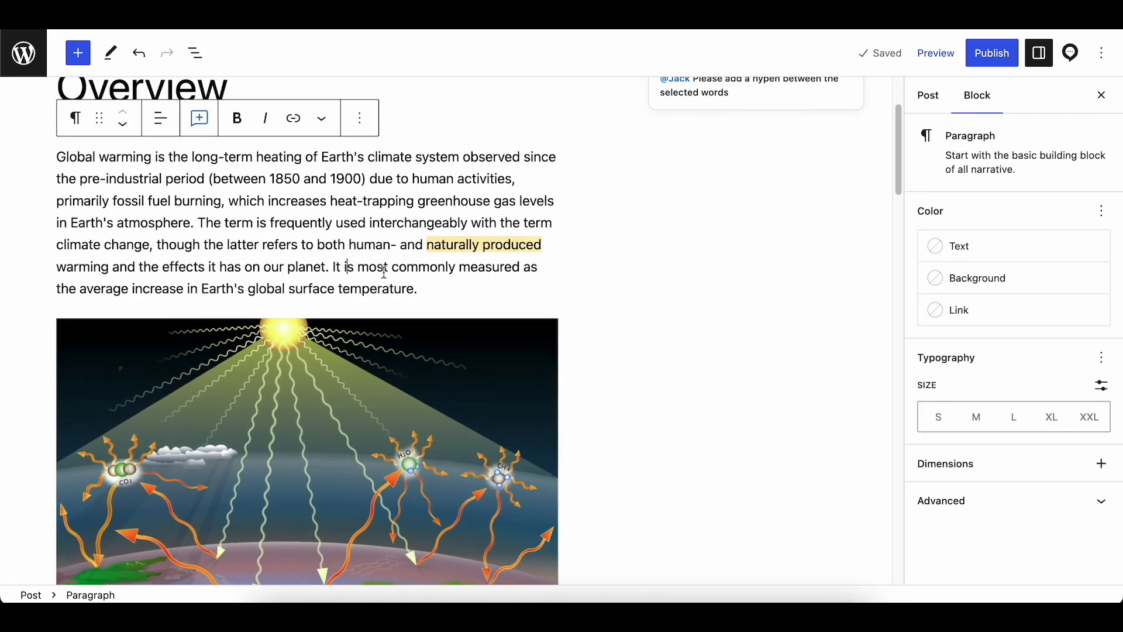
pyautogui.moveTo(357, 268); pyautogui.dragTo(522, 264)
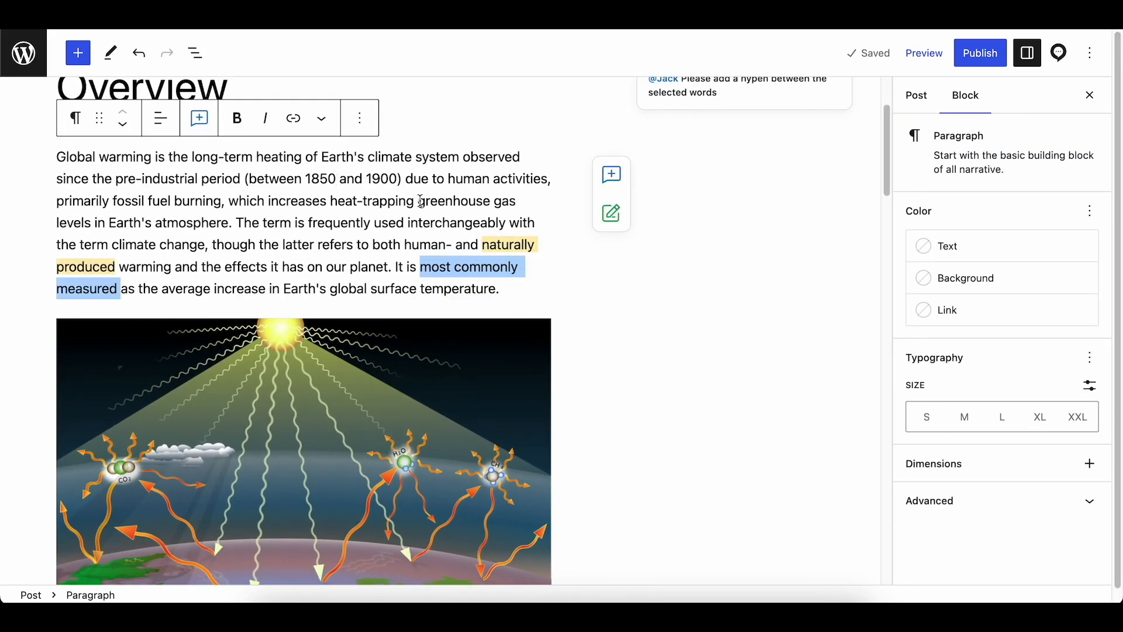
pyautogui.click(200, 121)
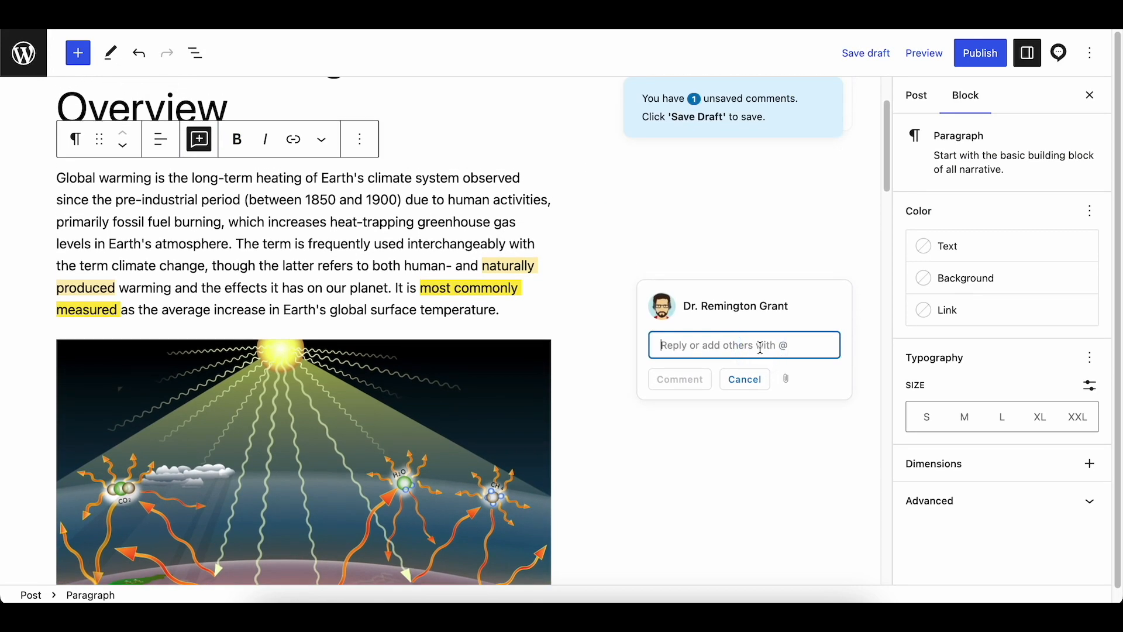
# Post the comment "This is a test comment to check the email notification" and save the draft
pyautogui.write('Thio')
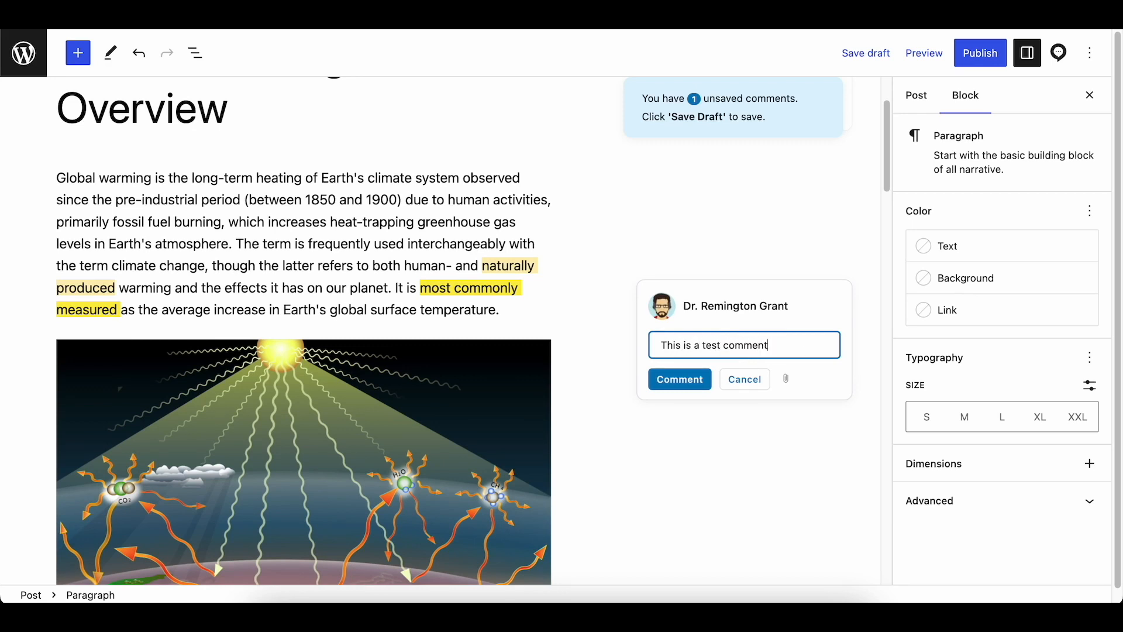
pyautogui.write('checj the')
pyautogui.press('BackSpace')
pyautogui.write('k the emaiu')
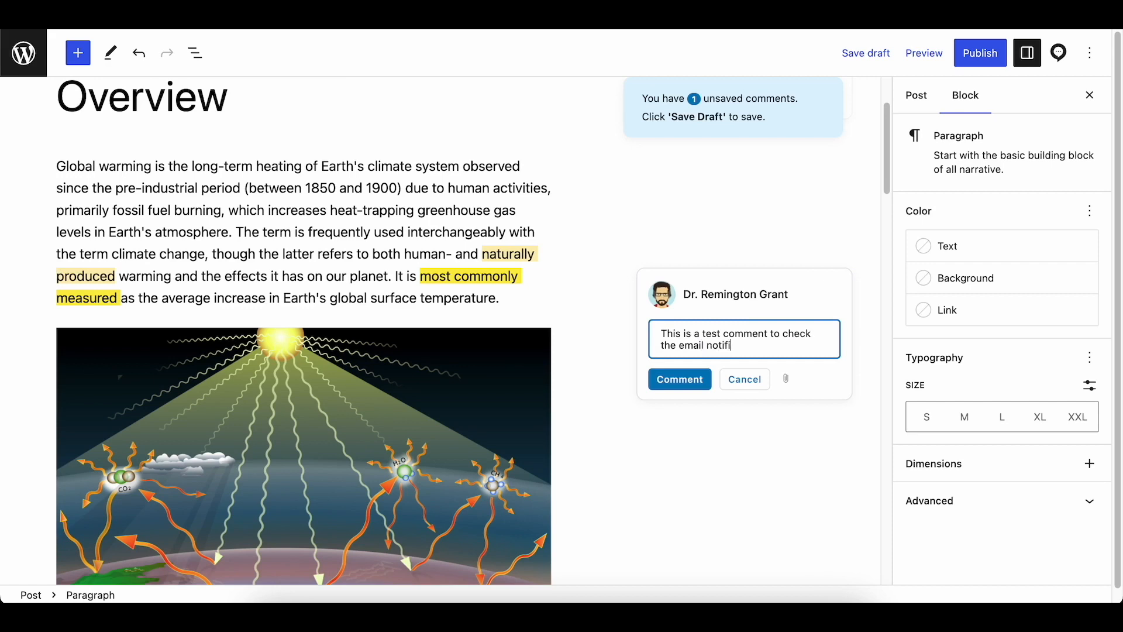
pyautogui.click(697, 383)
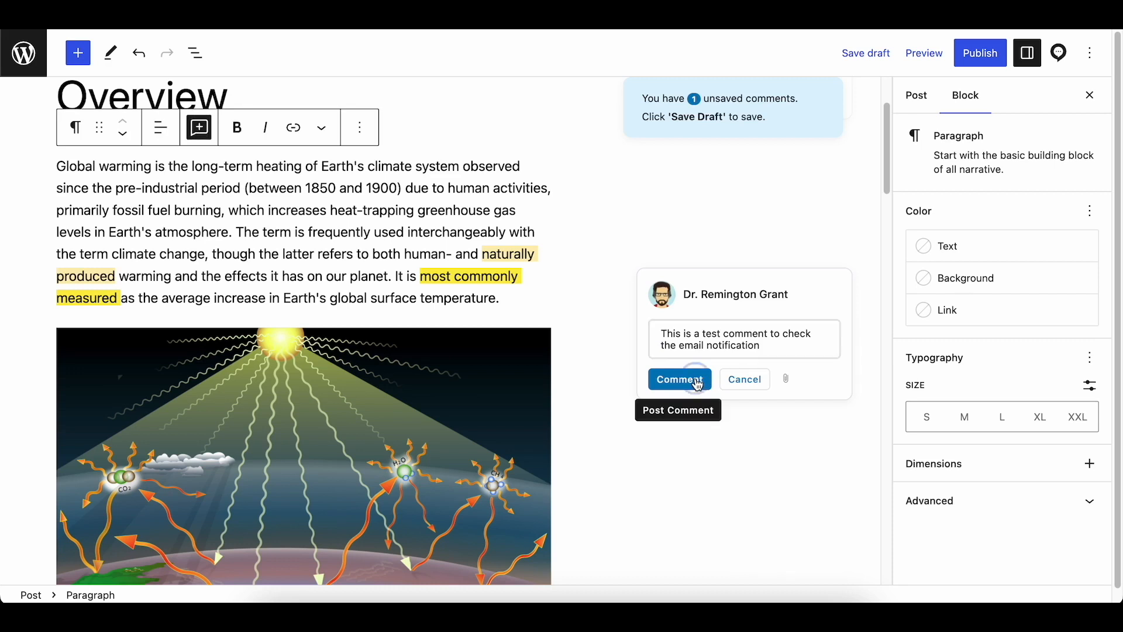
pyautogui.click(866, 54)
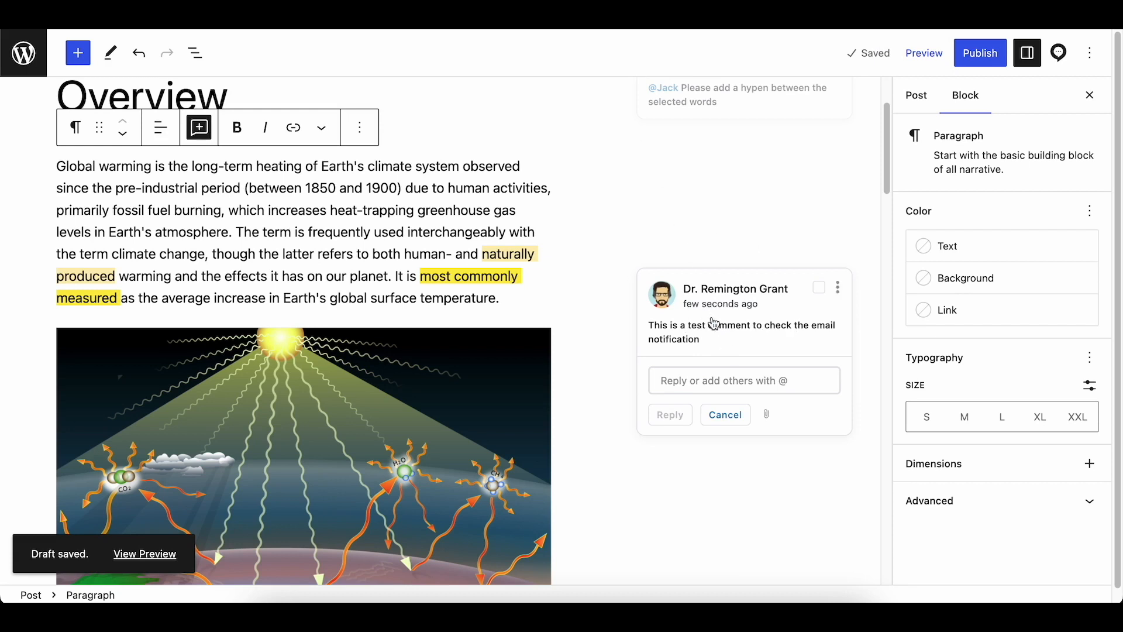
# Switch to Gmail, refresh the inbox, and read the "New Comment — Global Warming: An Overview" email before returning to the inbox
pyautogui.moveTo(710, 315)
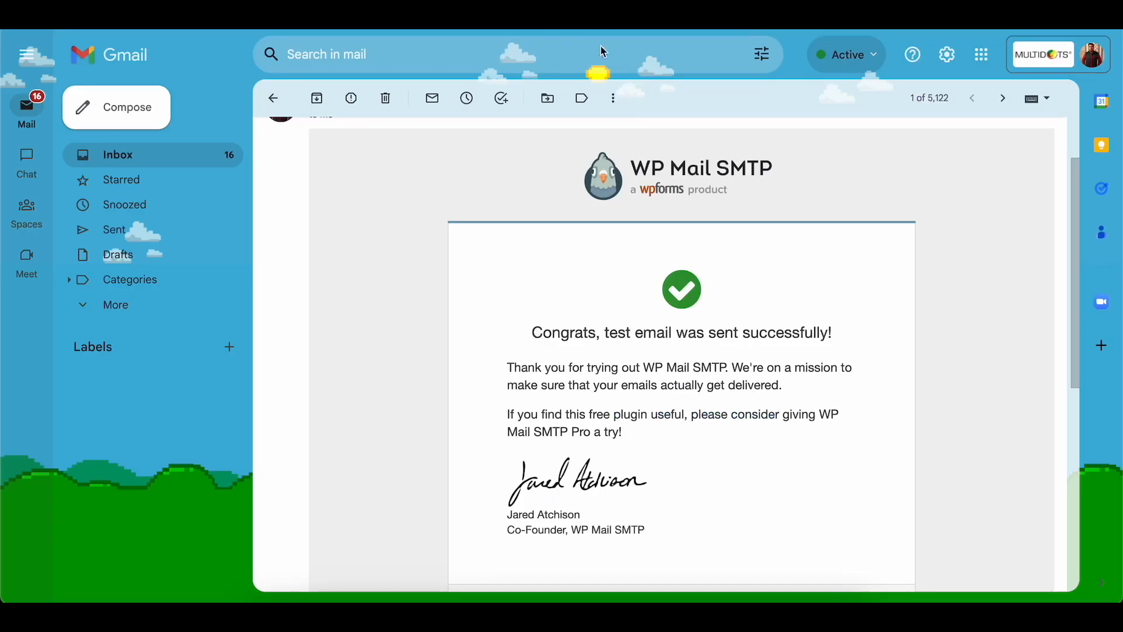
pyautogui.click(181, 154)
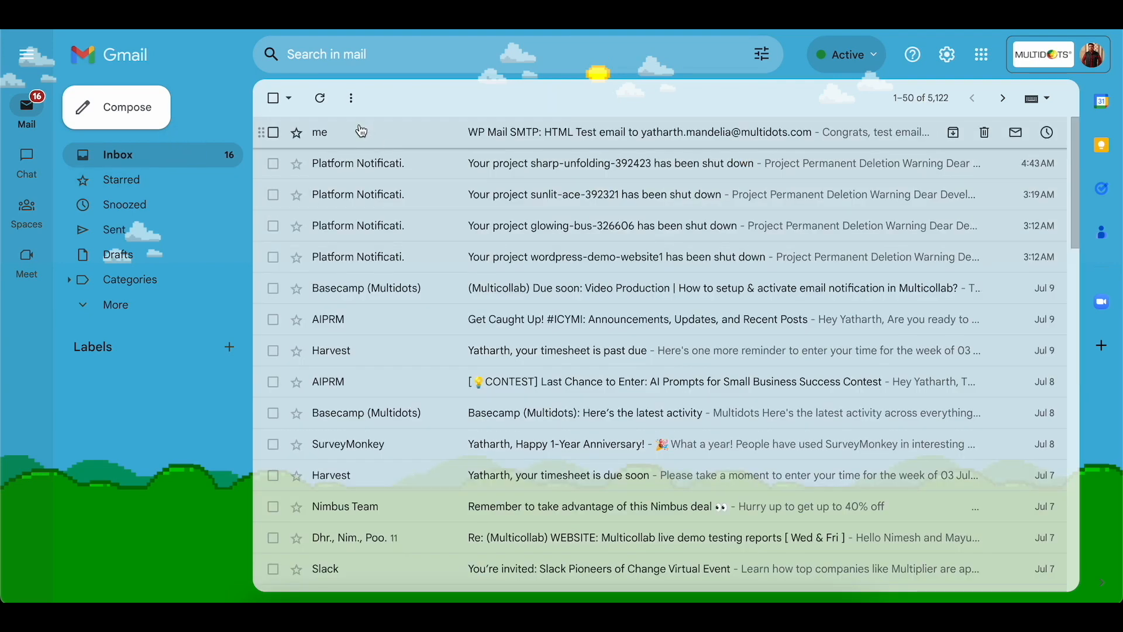
pyautogui.click(319, 98)
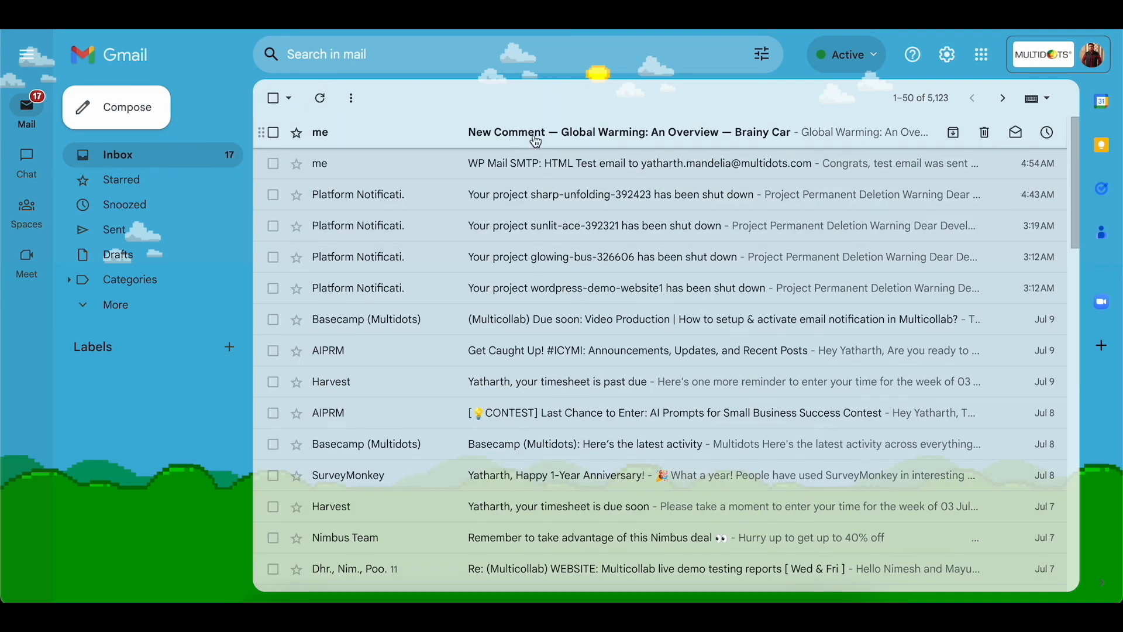
pyautogui.click(632, 134)
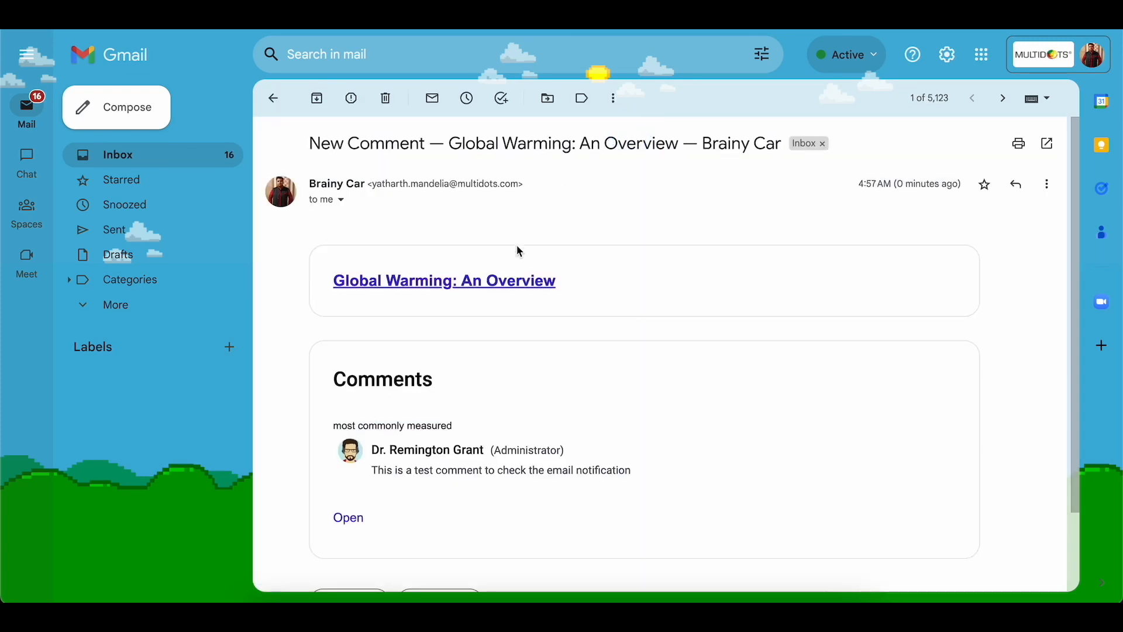
pyautogui.scroll(-3, 506, 280)
pyautogui.scroll(3, 492, 328)
pyautogui.click(198, 164)
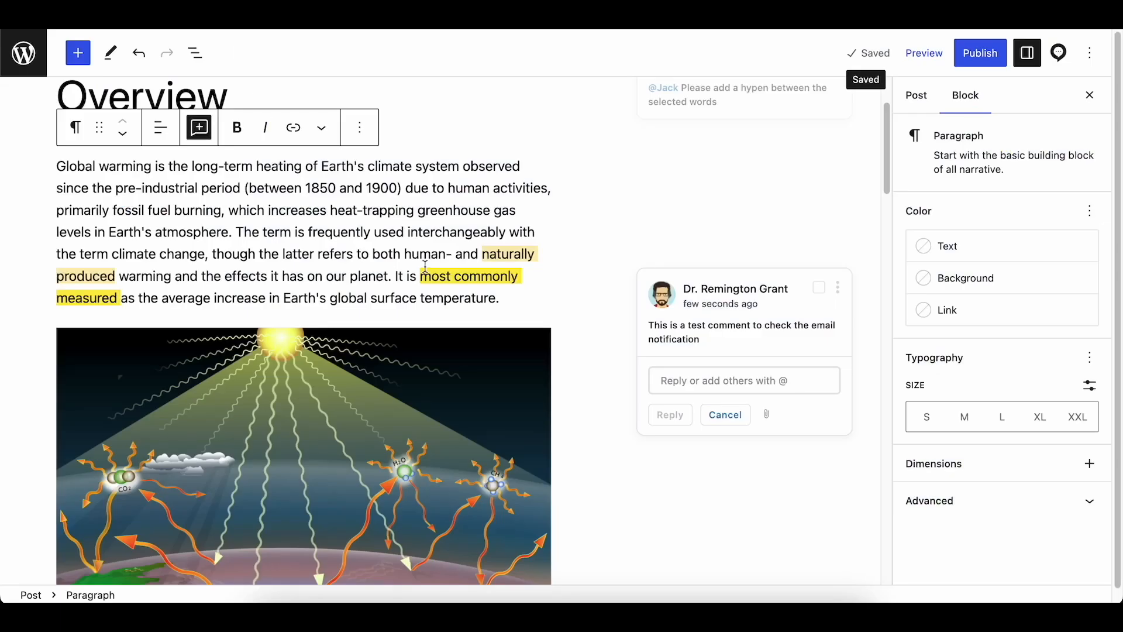
# Switch back to the WordPress post and turn on Suggestion Mode from a text selection in the first paragraph
pyautogui.scroll(-3, 419, 268)
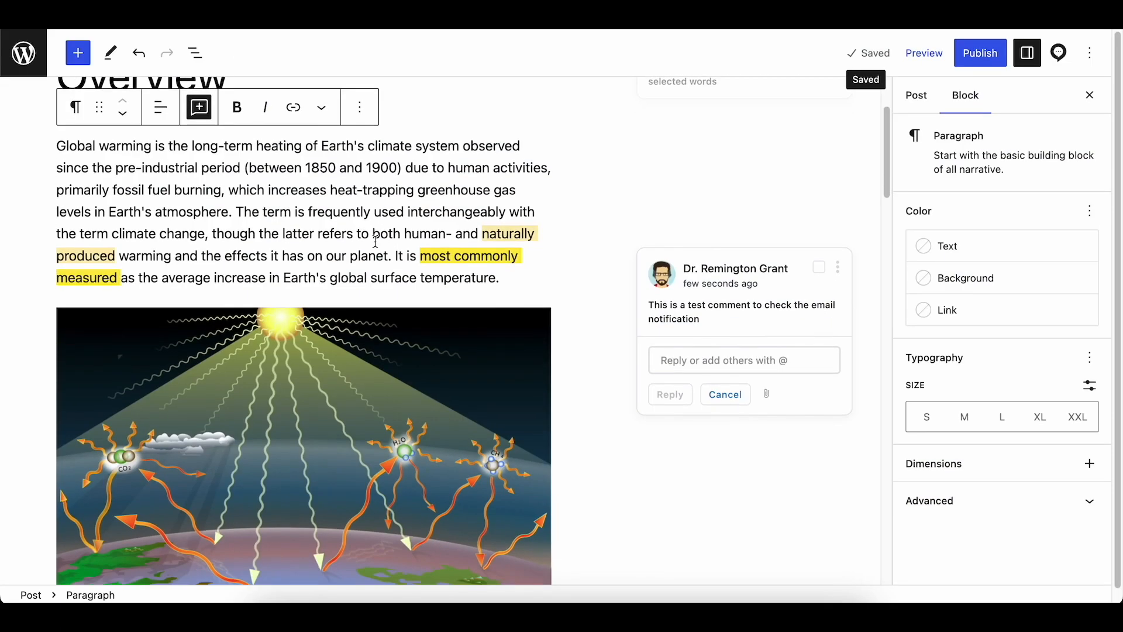
pyautogui.scroll(5, 391, 269)
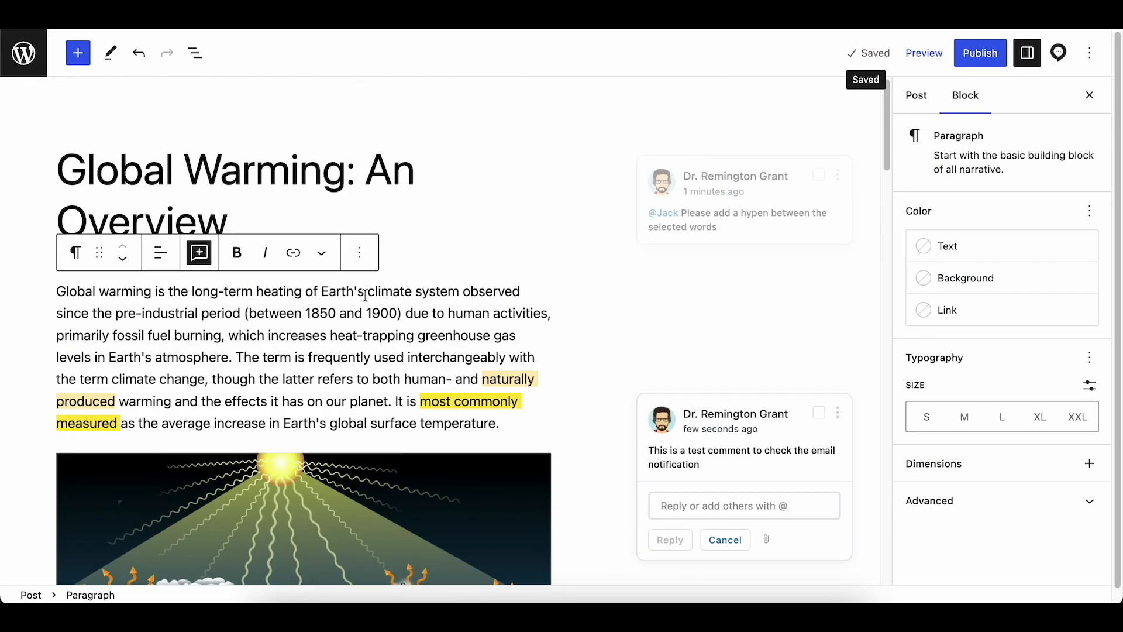
pyautogui.doubleClick(393, 312)
pyautogui.click(609, 215)
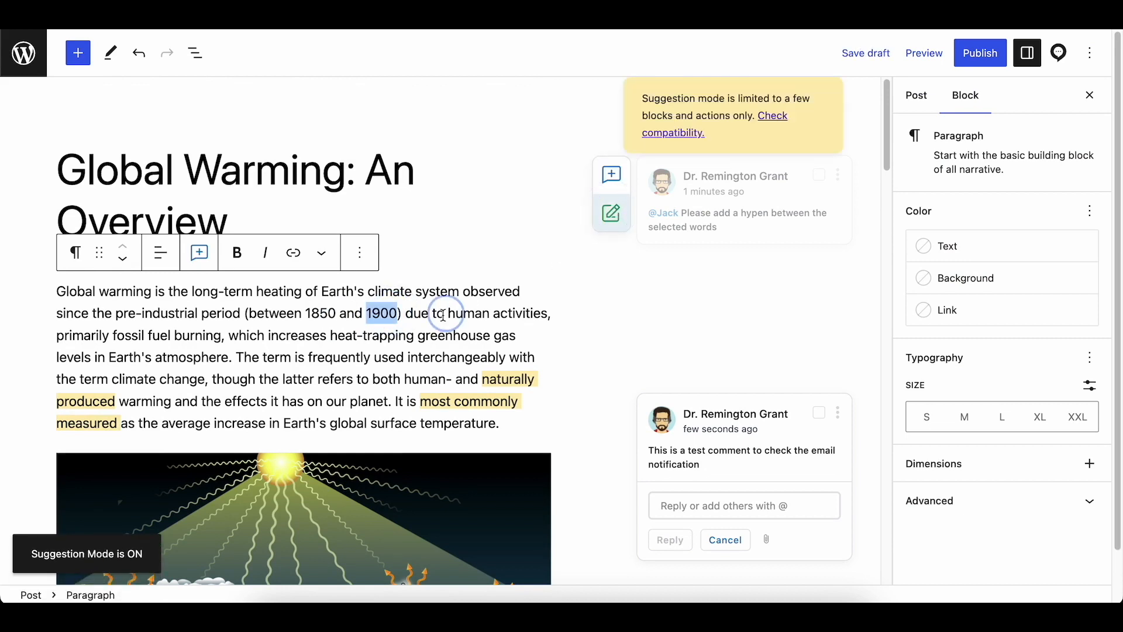
pyautogui.click(378, 335)
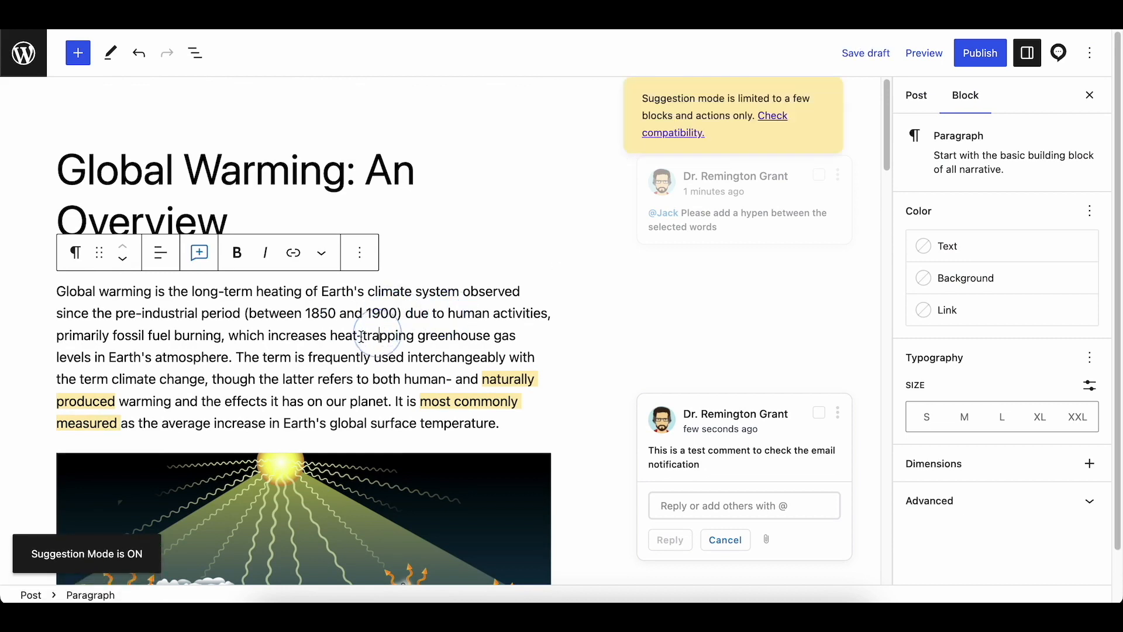
pyautogui.click(401, 379)
pyautogui.click(412, 379)
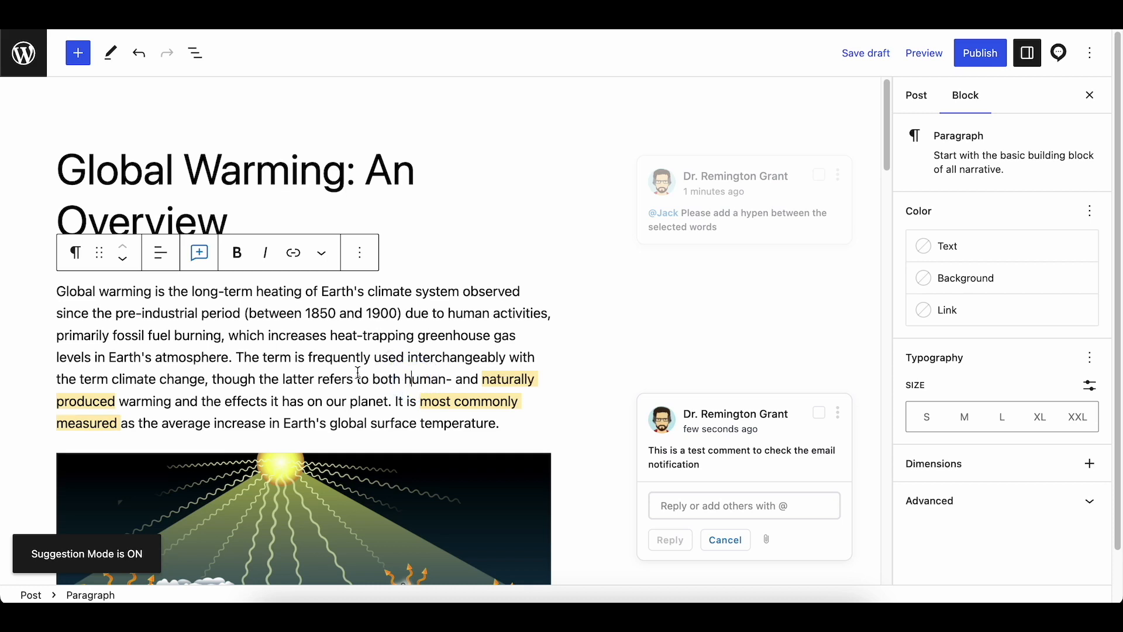
# Suggest deleting the word "The" before "term is frequently used" in the first paragraph
pyautogui.click(238, 358)
pyautogui.hotkey('shift', 'Right')
pyautogui.hotkey('shift', 'Right')
pyautogui.hotkey('shift', 'Right')
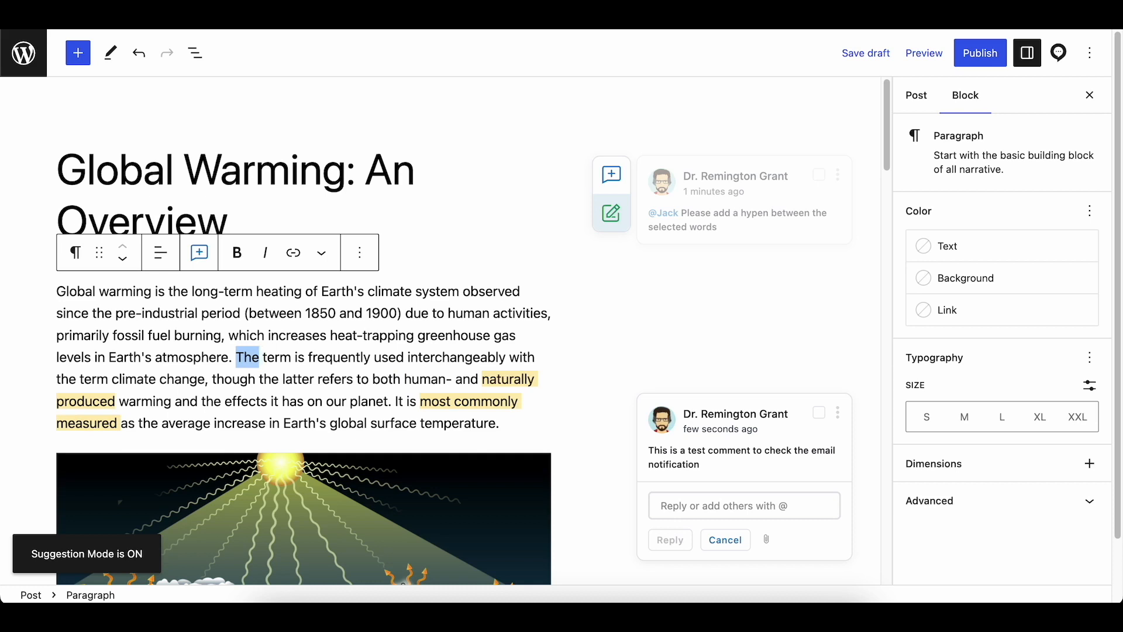
pyautogui.press('BackSpace')
# Reply "Please remove this" to the deletion suggestion and save the draft
pyautogui.click(751, 463)
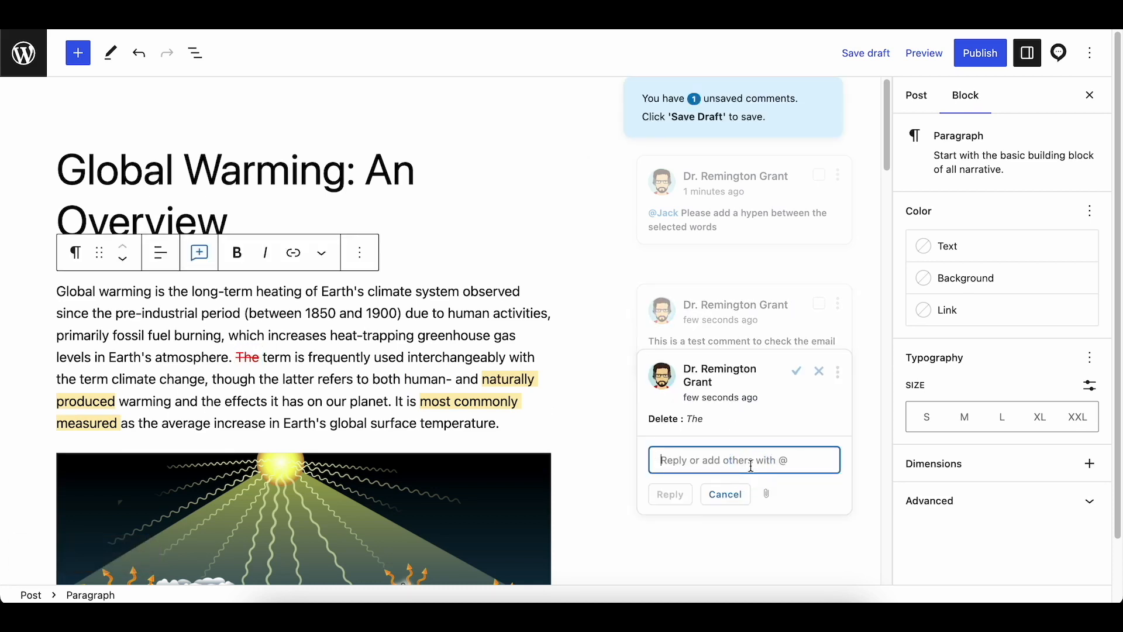
pyautogui.write('P')
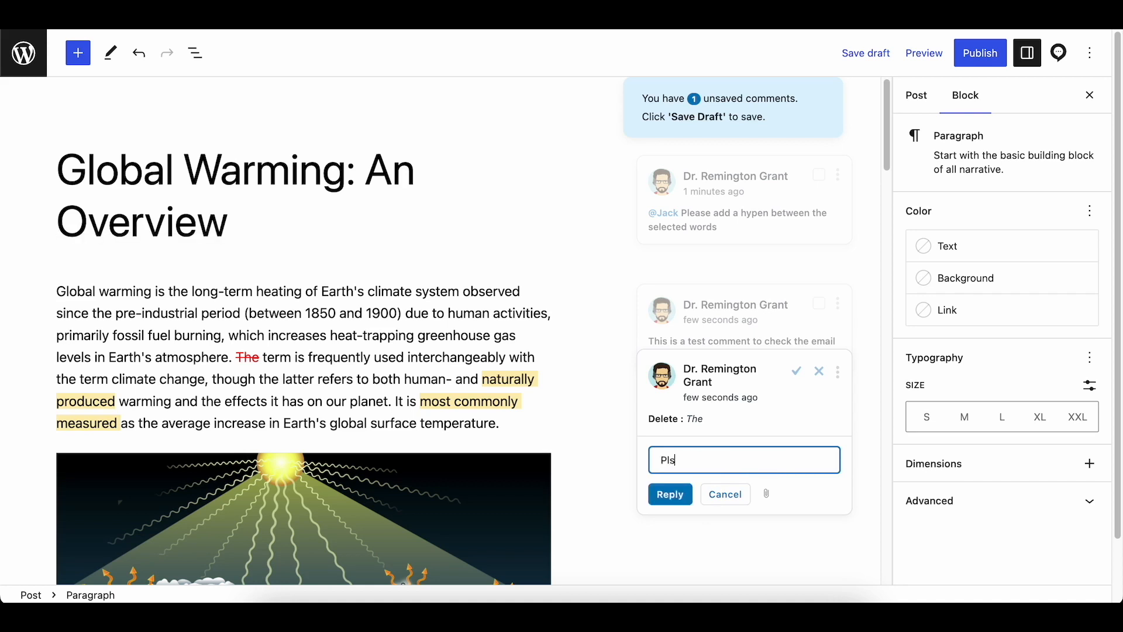
pyautogui.write('lease remove this')
pyautogui.click(670, 494)
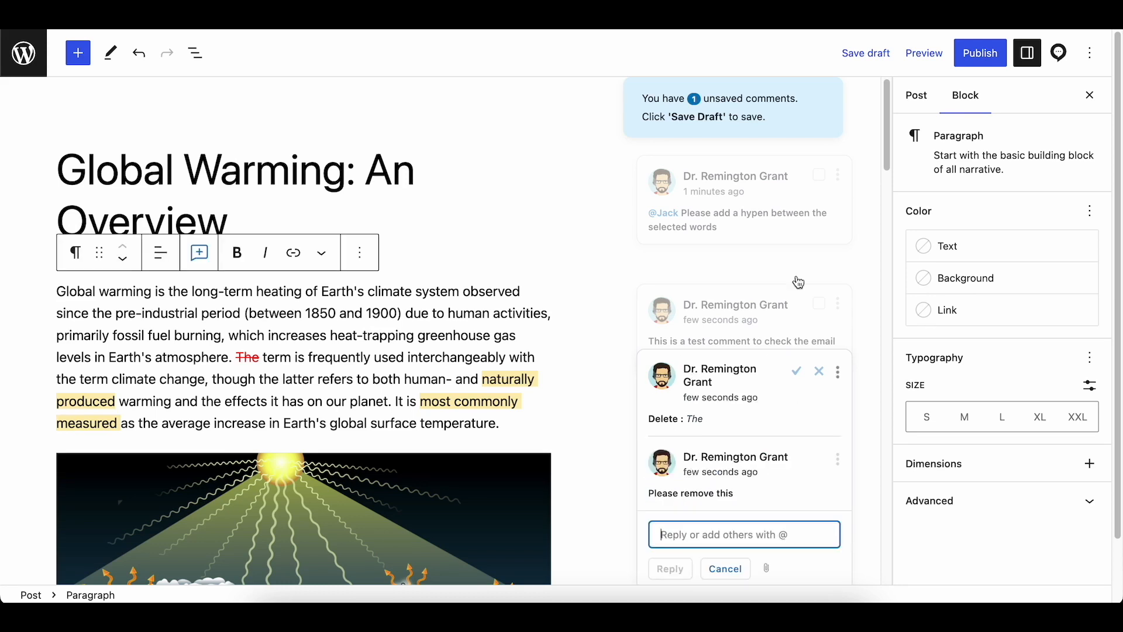
pyautogui.click(863, 54)
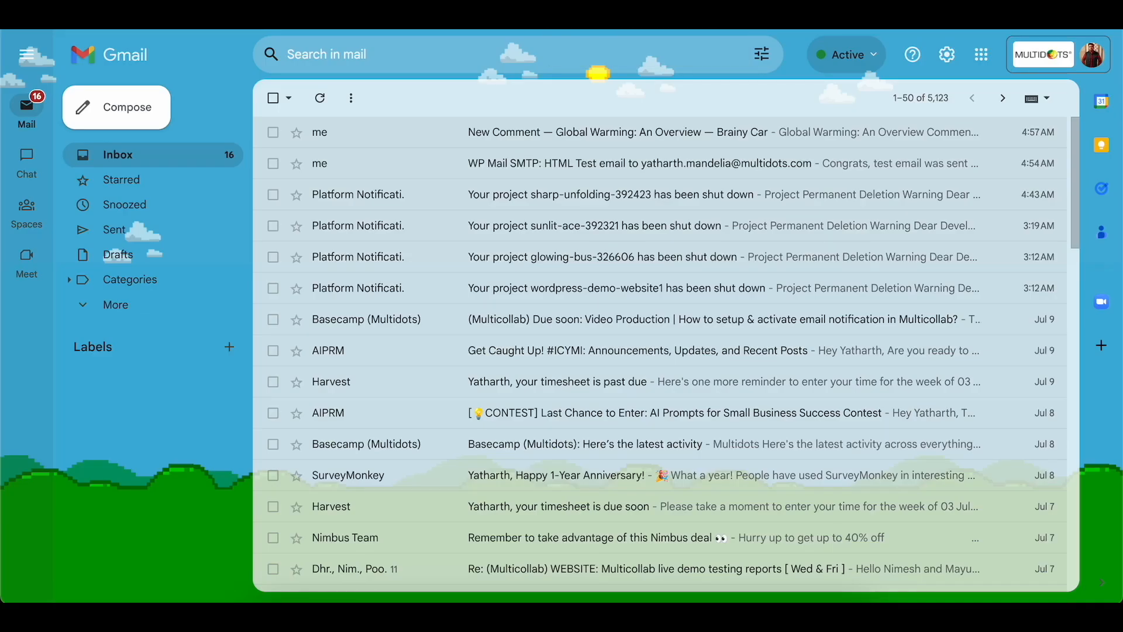
# Refresh the Gmail inbox and read the "New Comment on Suggestion — Global Warming: An Overview" email from Brainy Car
pyautogui.click(320, 97)
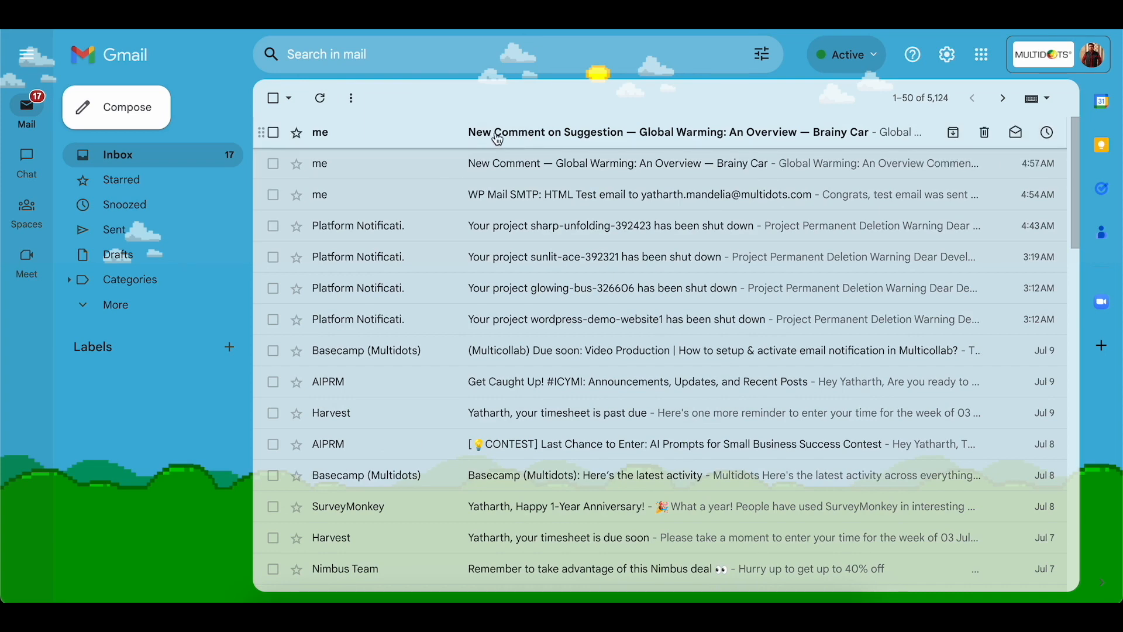
pyautogui.click(590, 135)
pyautogui.scroll(-2, 489, 333)
pyautogui.scroll(2, 475, 386)
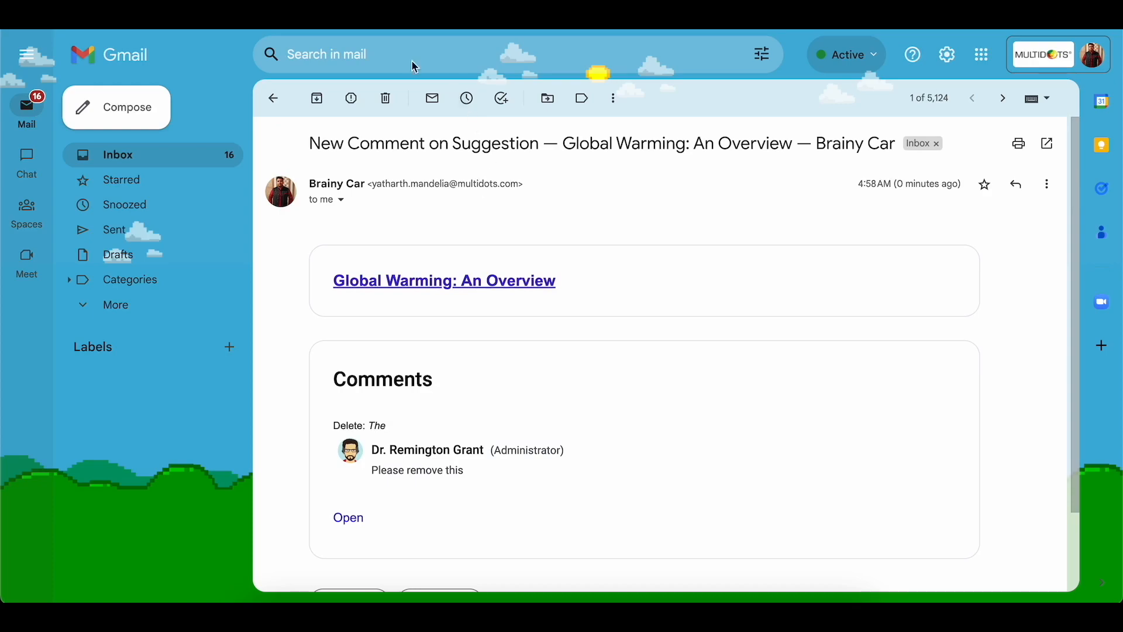